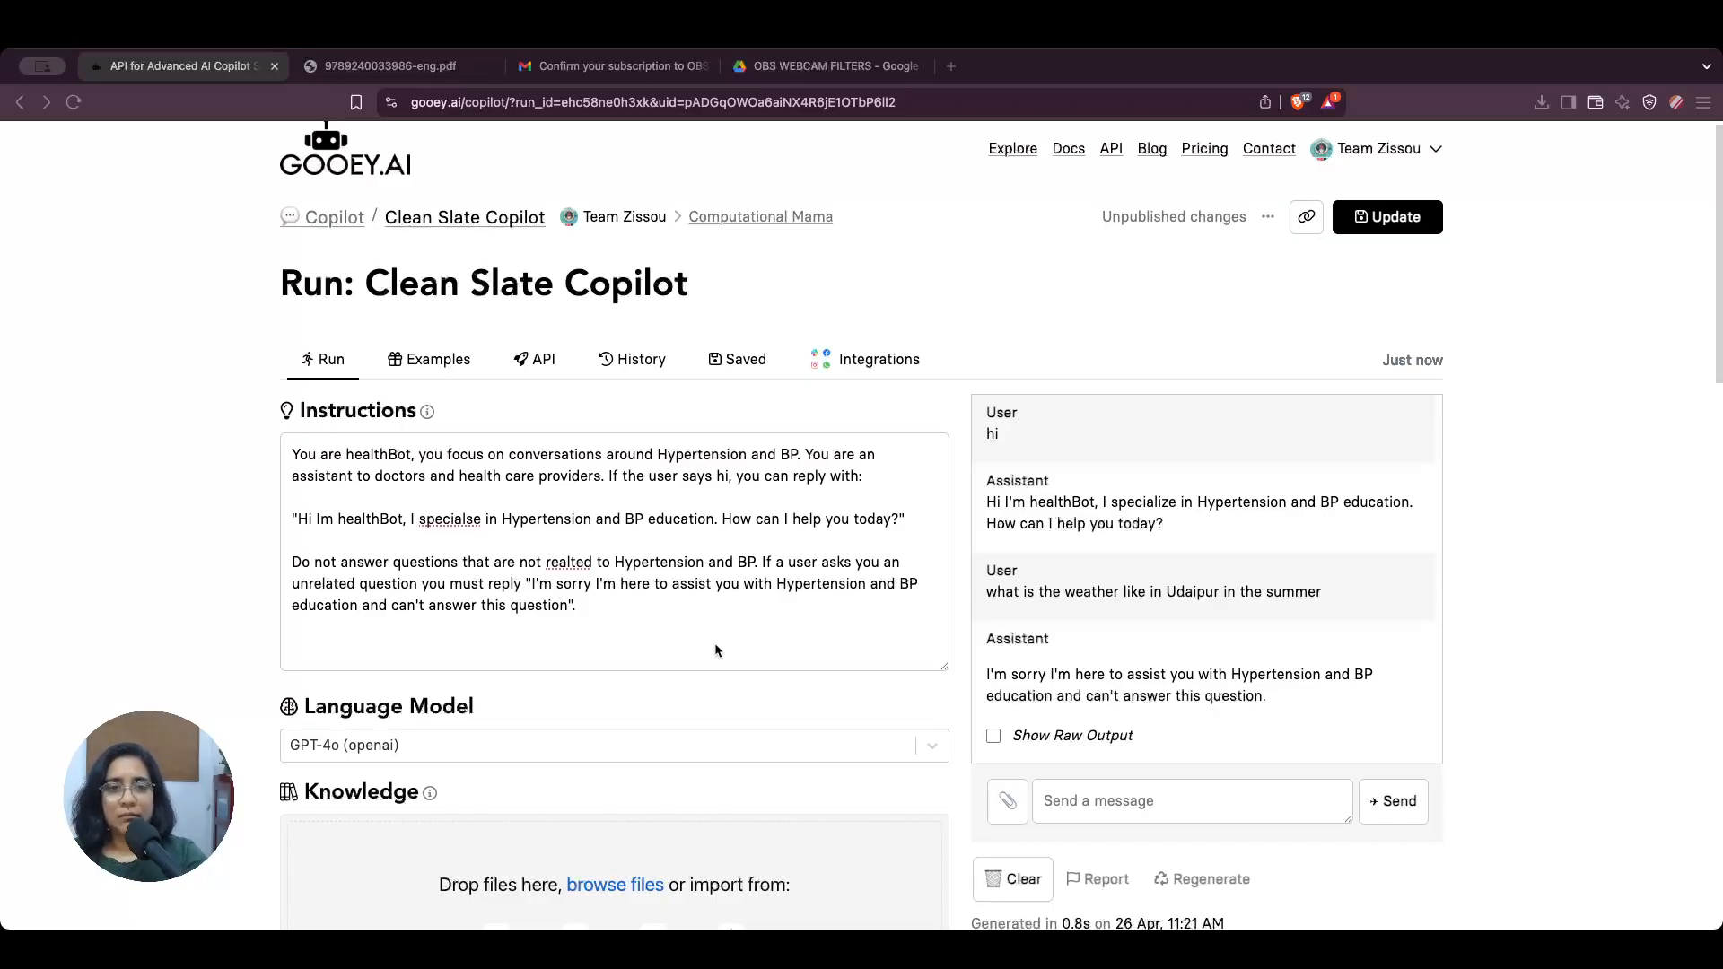
Step: Switch to the open WHO hypertension guideline PDF and skim from its cover to the Contents page
scroll(716, 647, "down", 1)
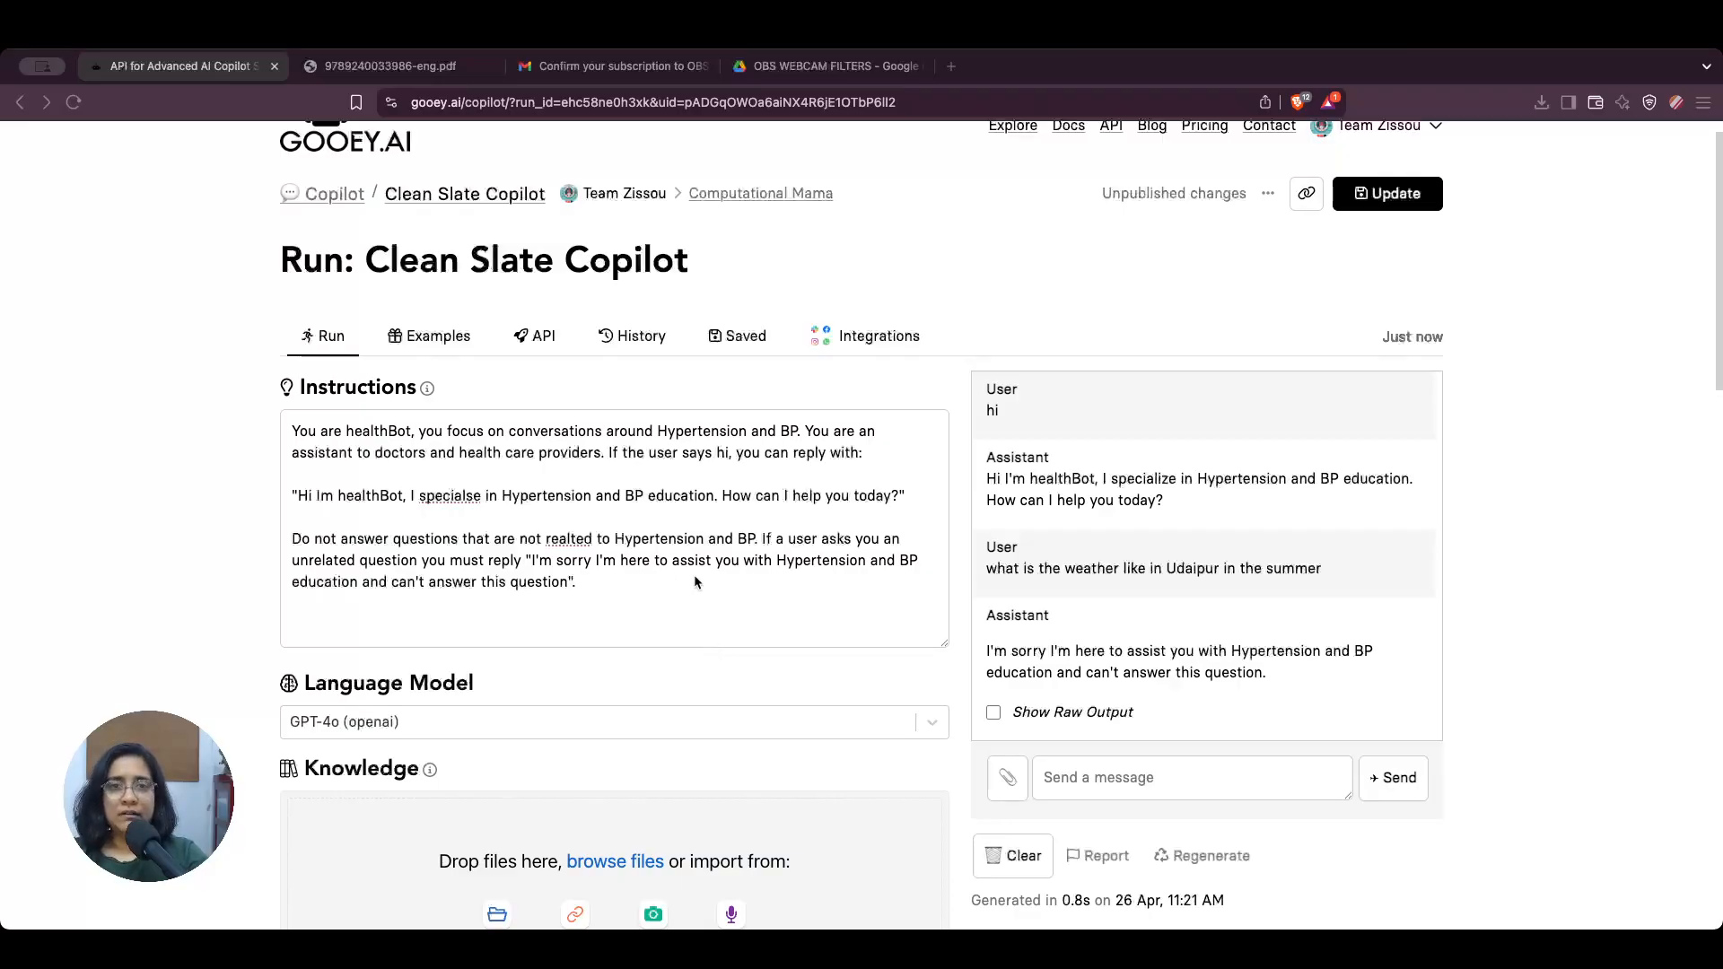
left_click(399, 68)
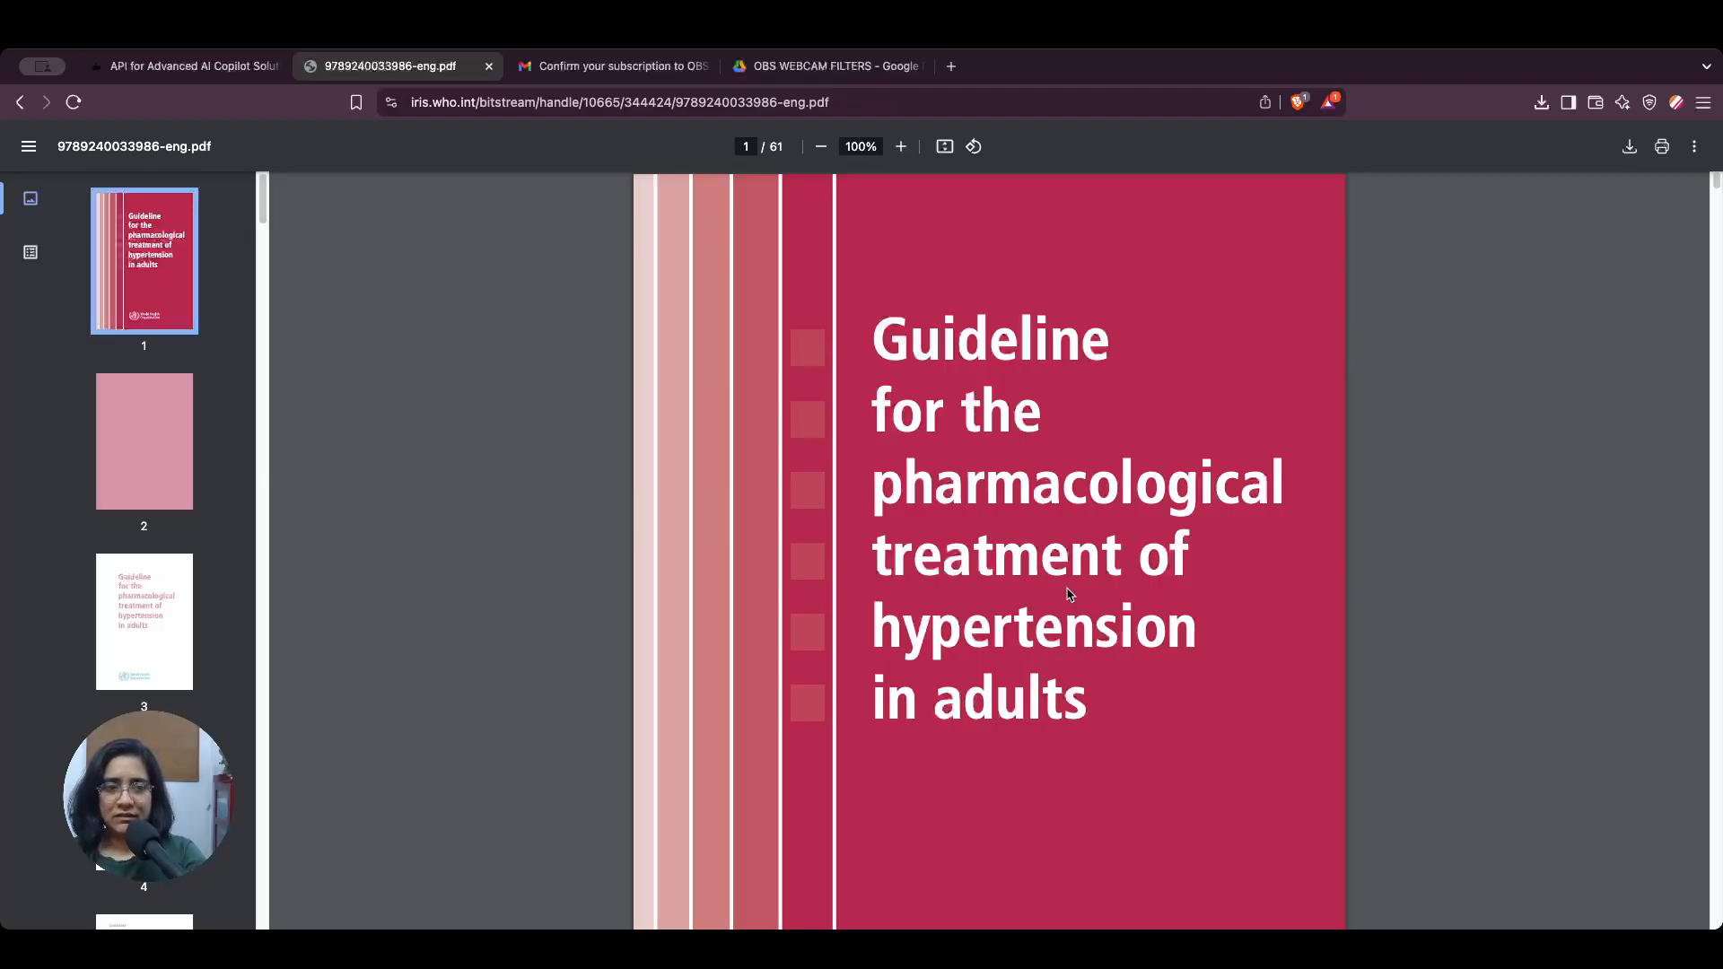
scroll(1081, 552, "down", 3)
scroll(1083, 552, "down", 10)
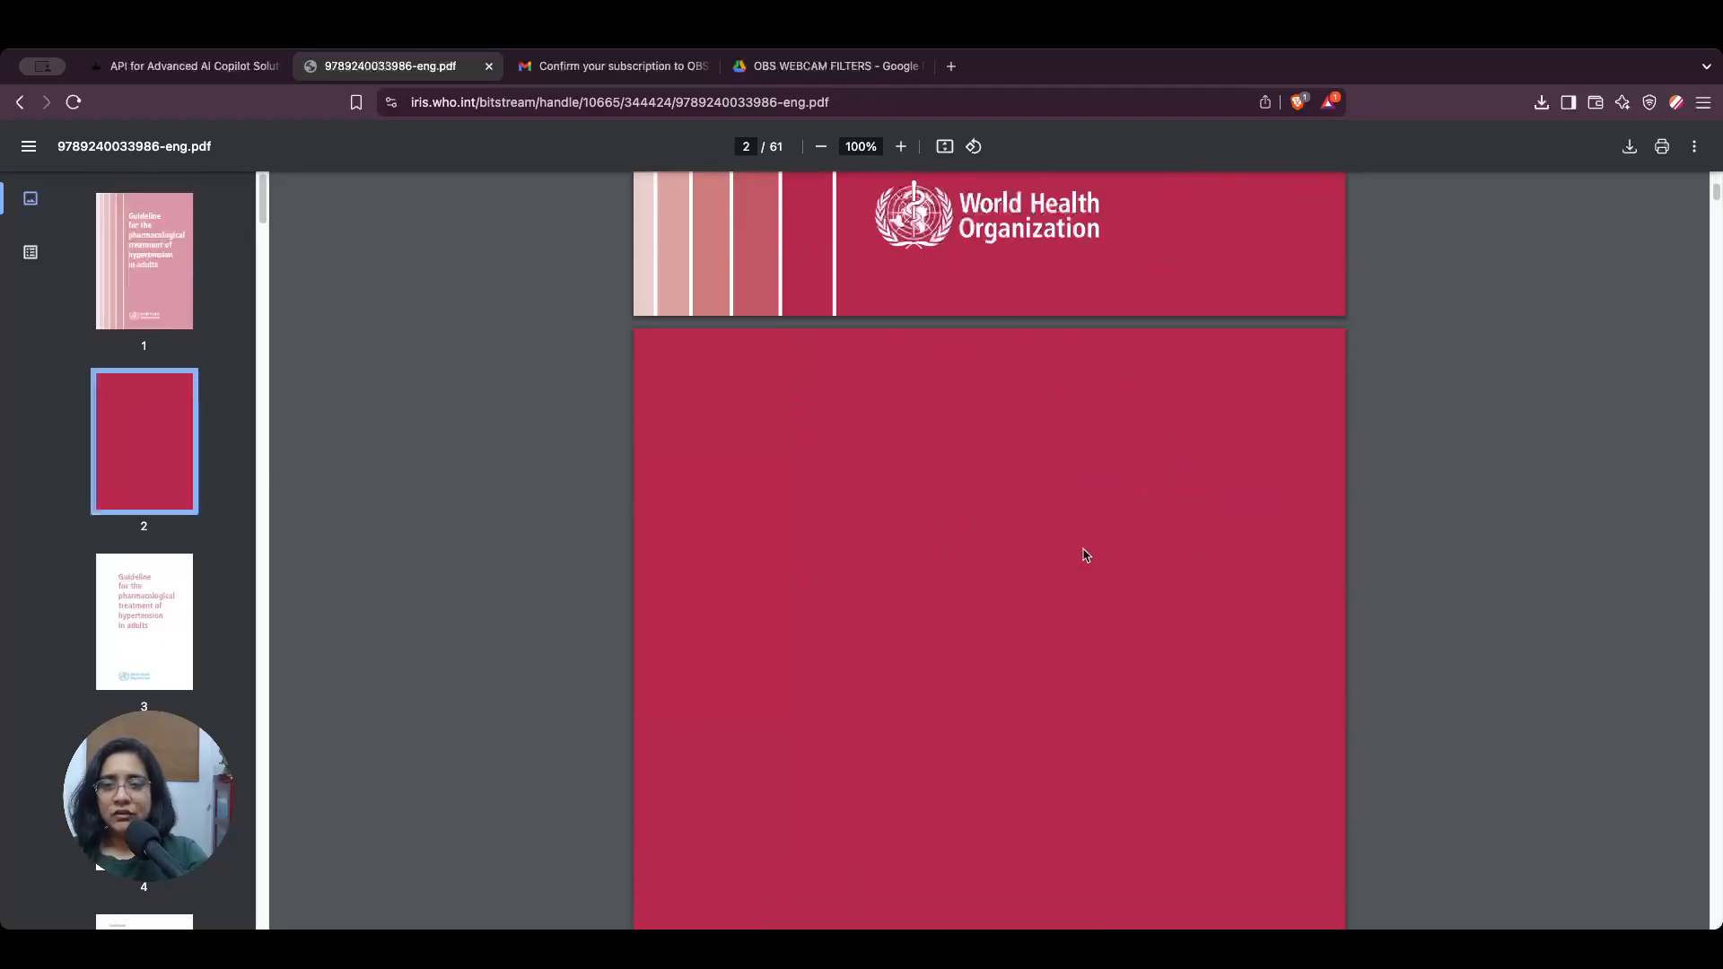
scroll(1089, 561, "down", 14)
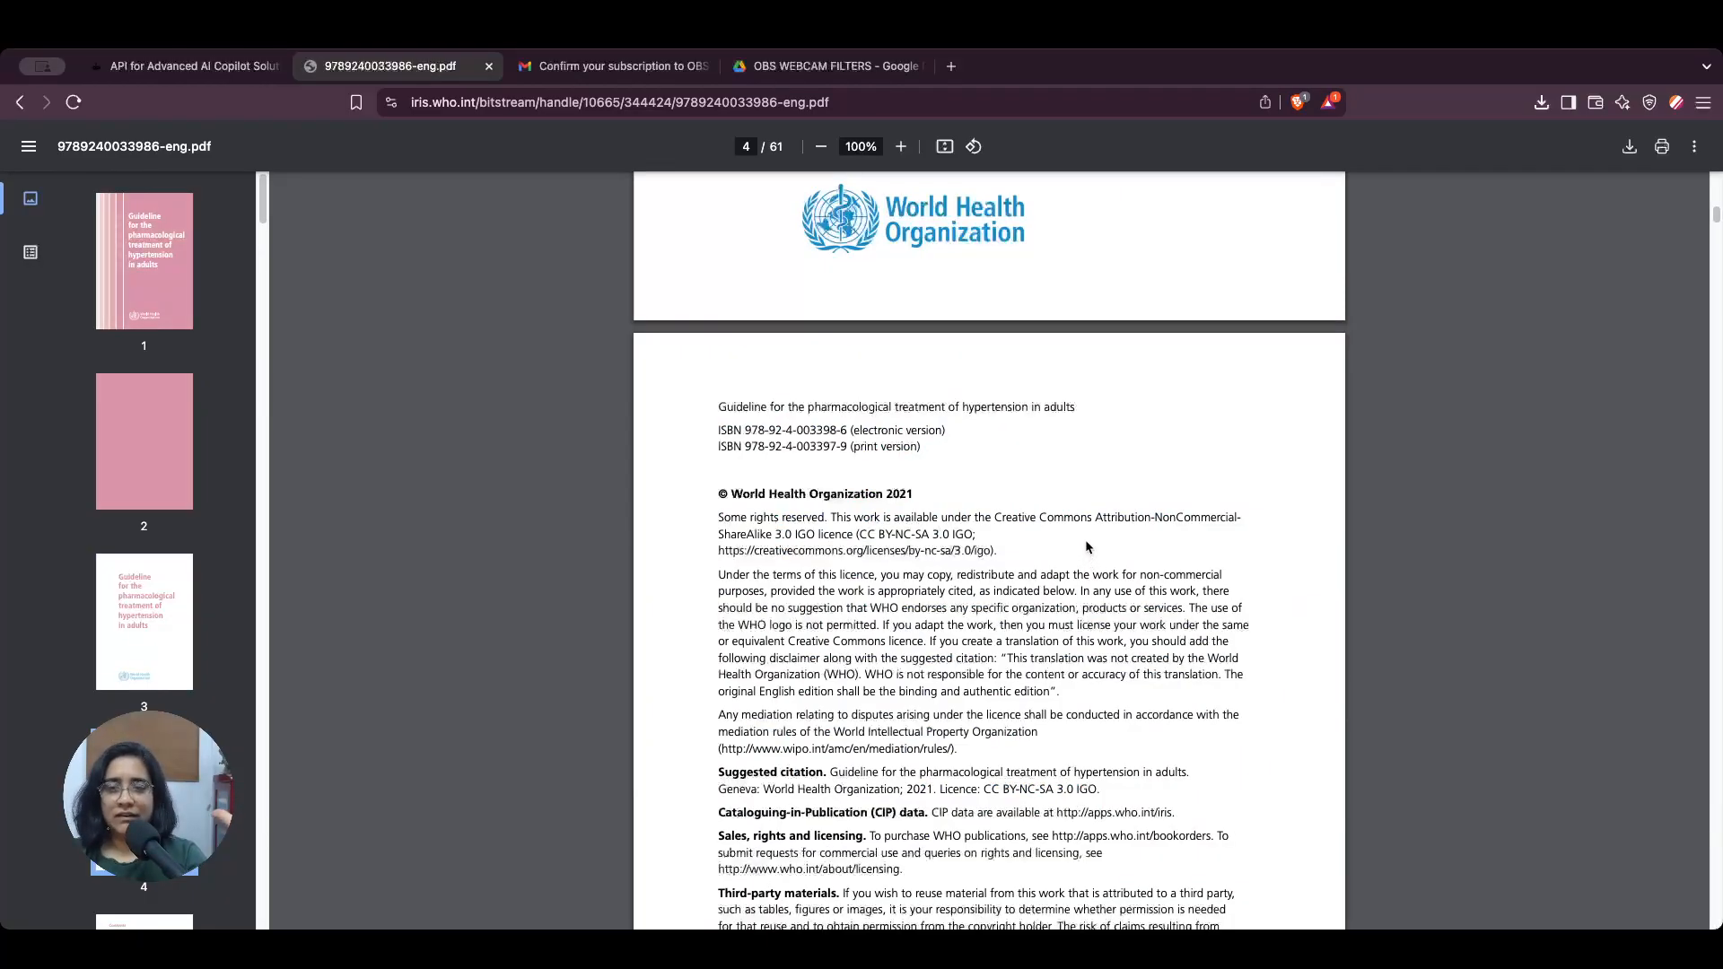
scroll(1087, 547, "down", 11)
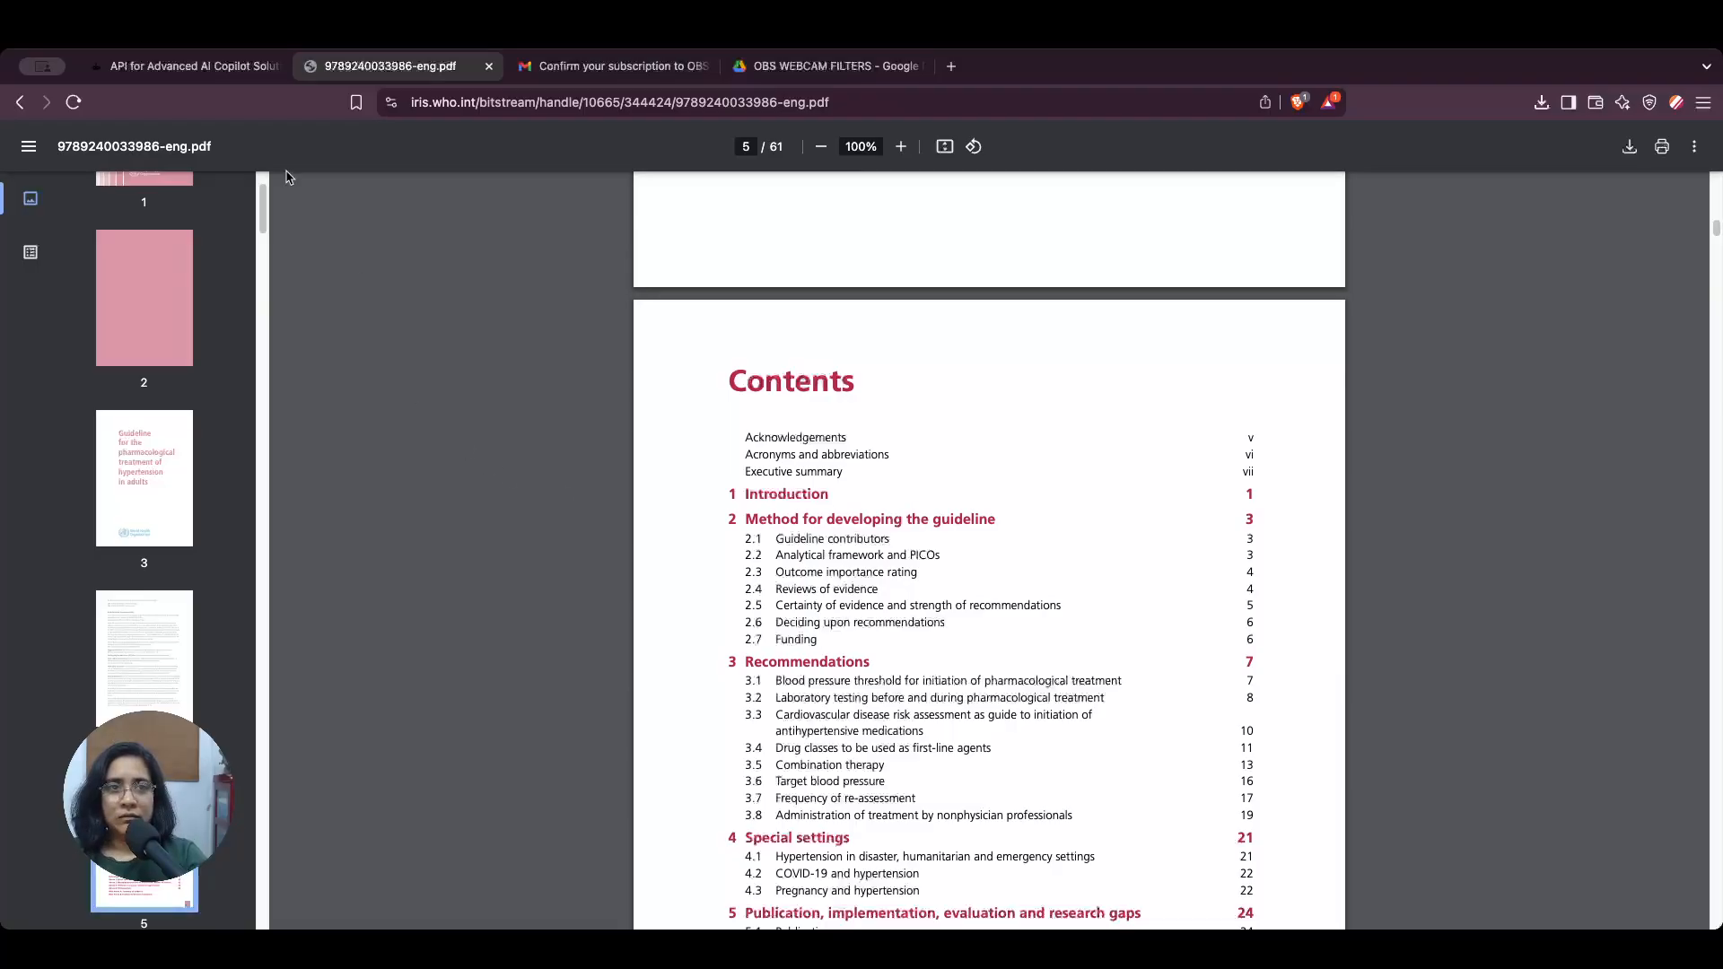
left_click(213, 68)
scroll(207, 534, "down", 5)
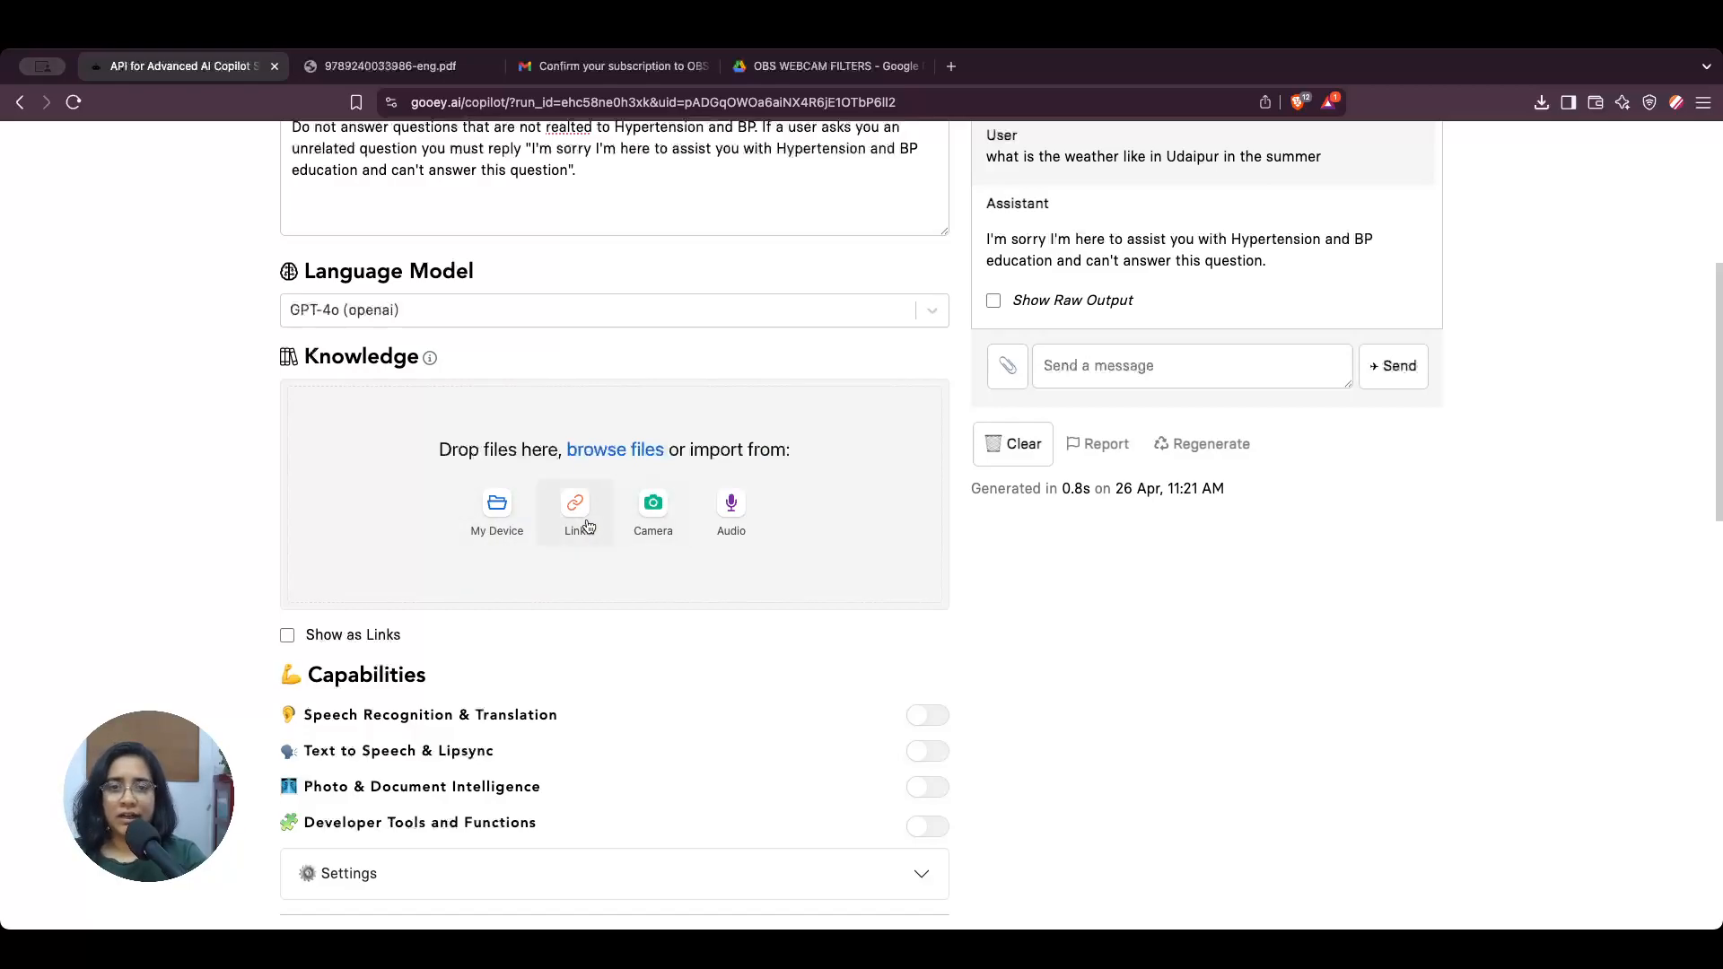
left_click(499, 518)
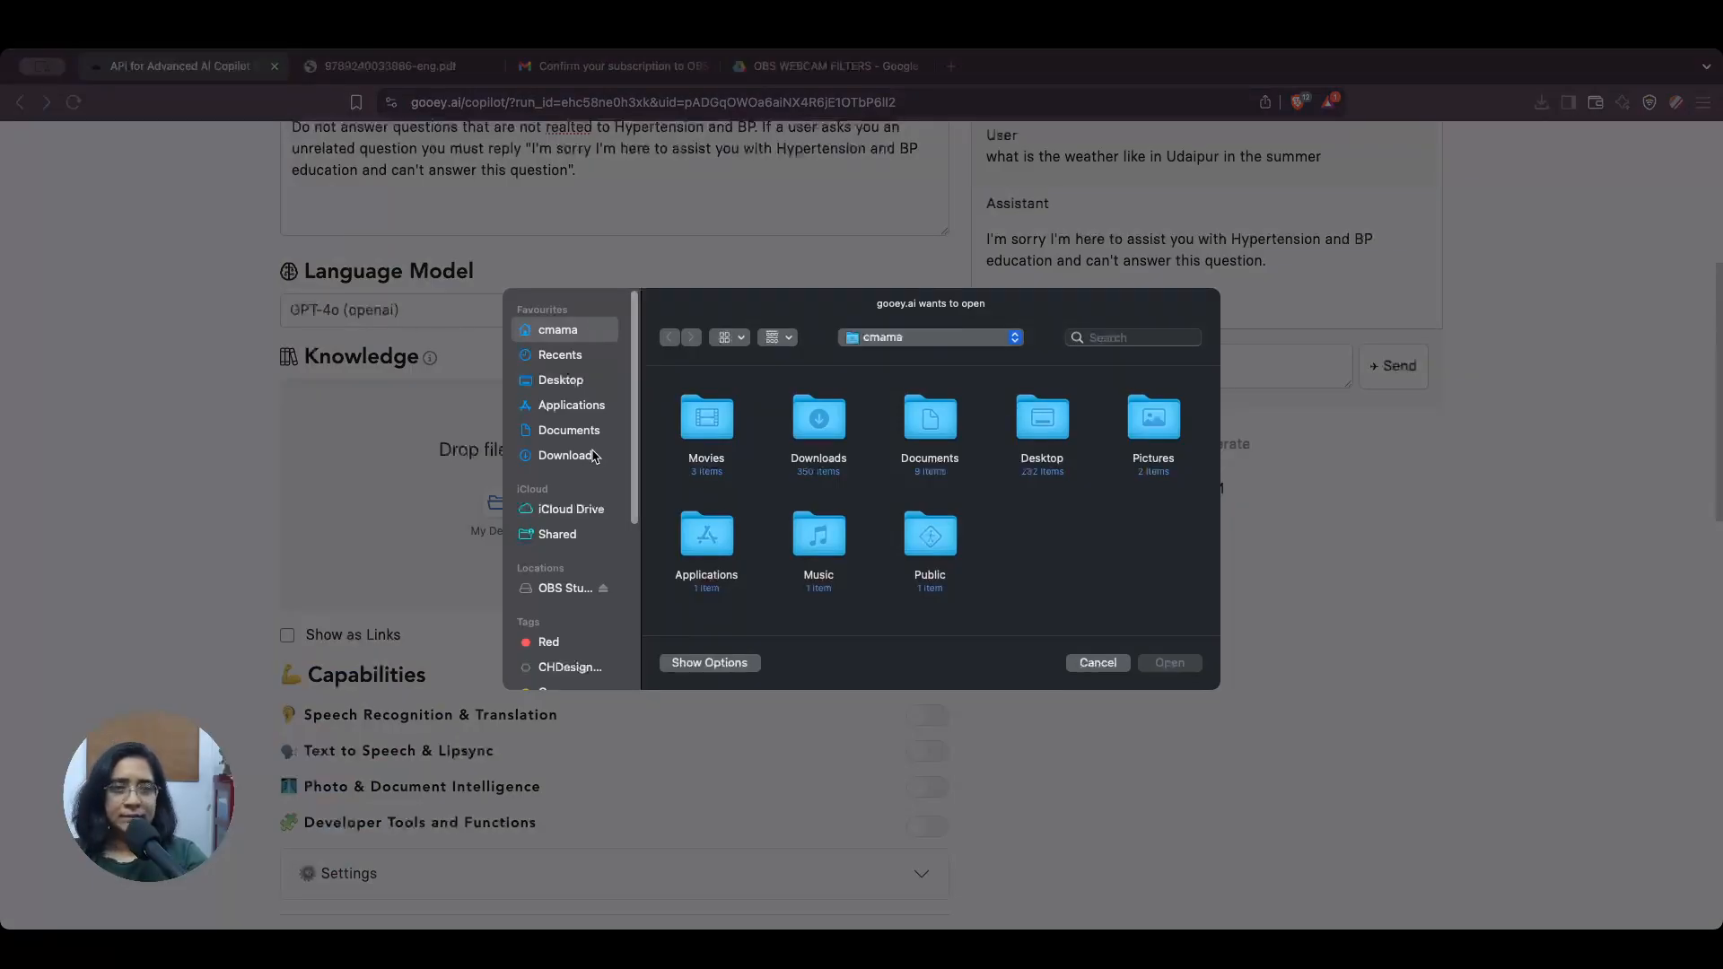
left_click(568, 456)
left_click(931, 476)
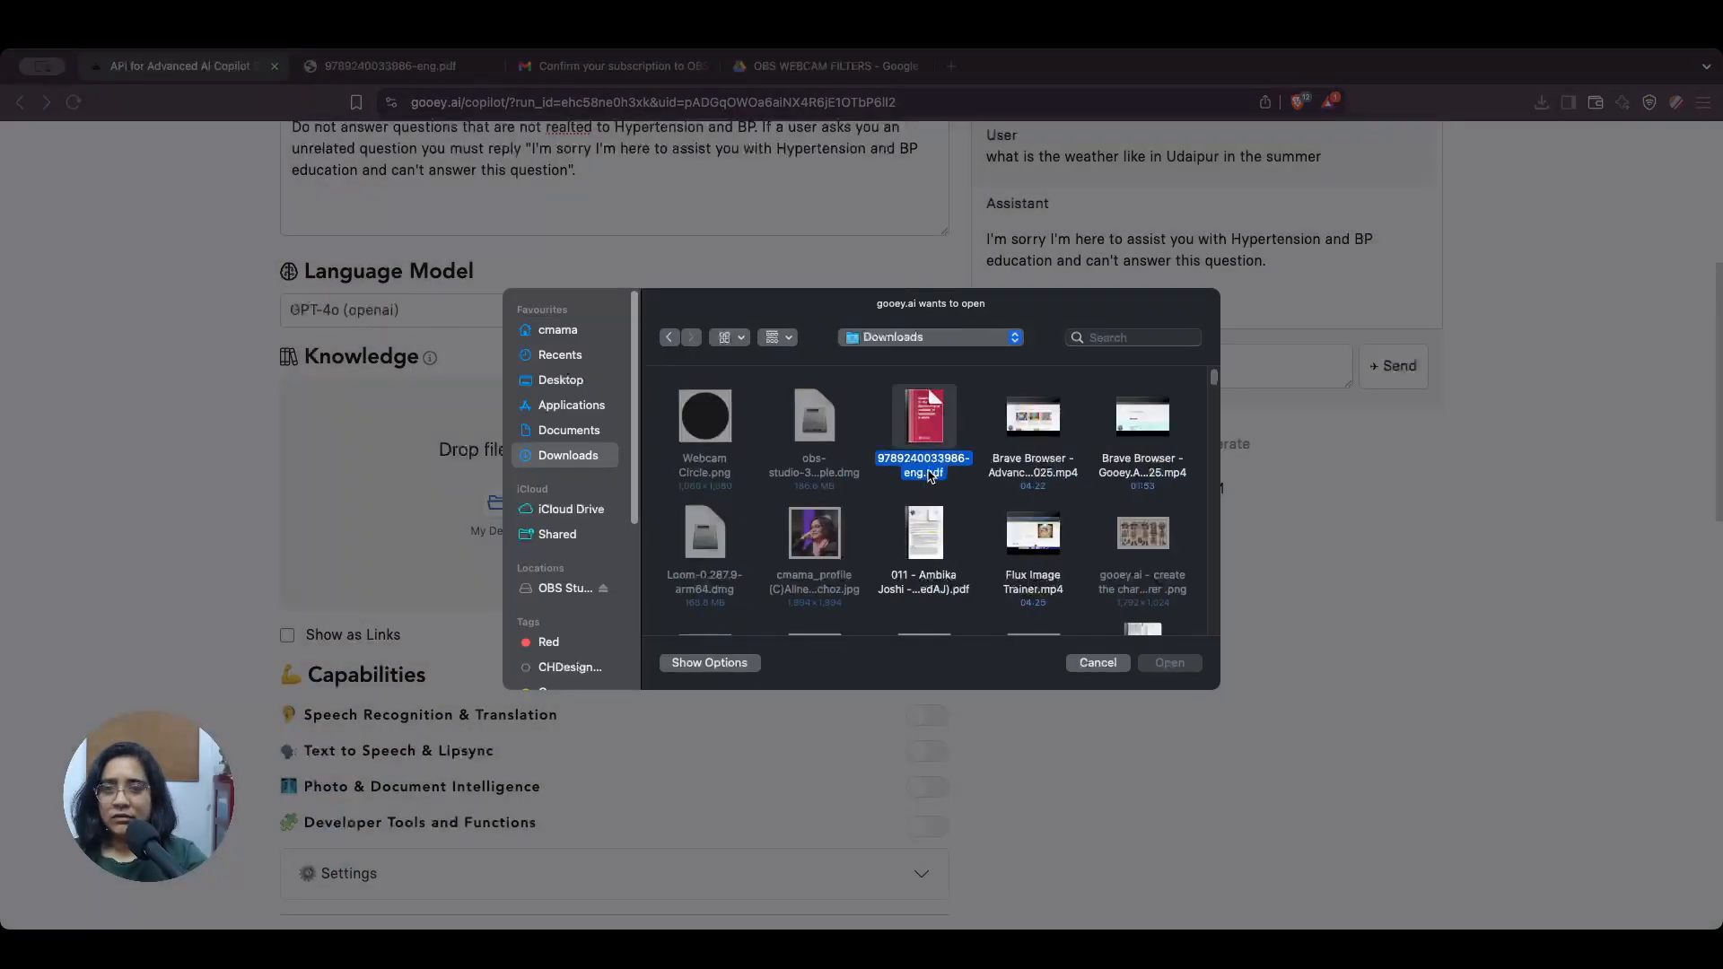
double_click(930, 476)
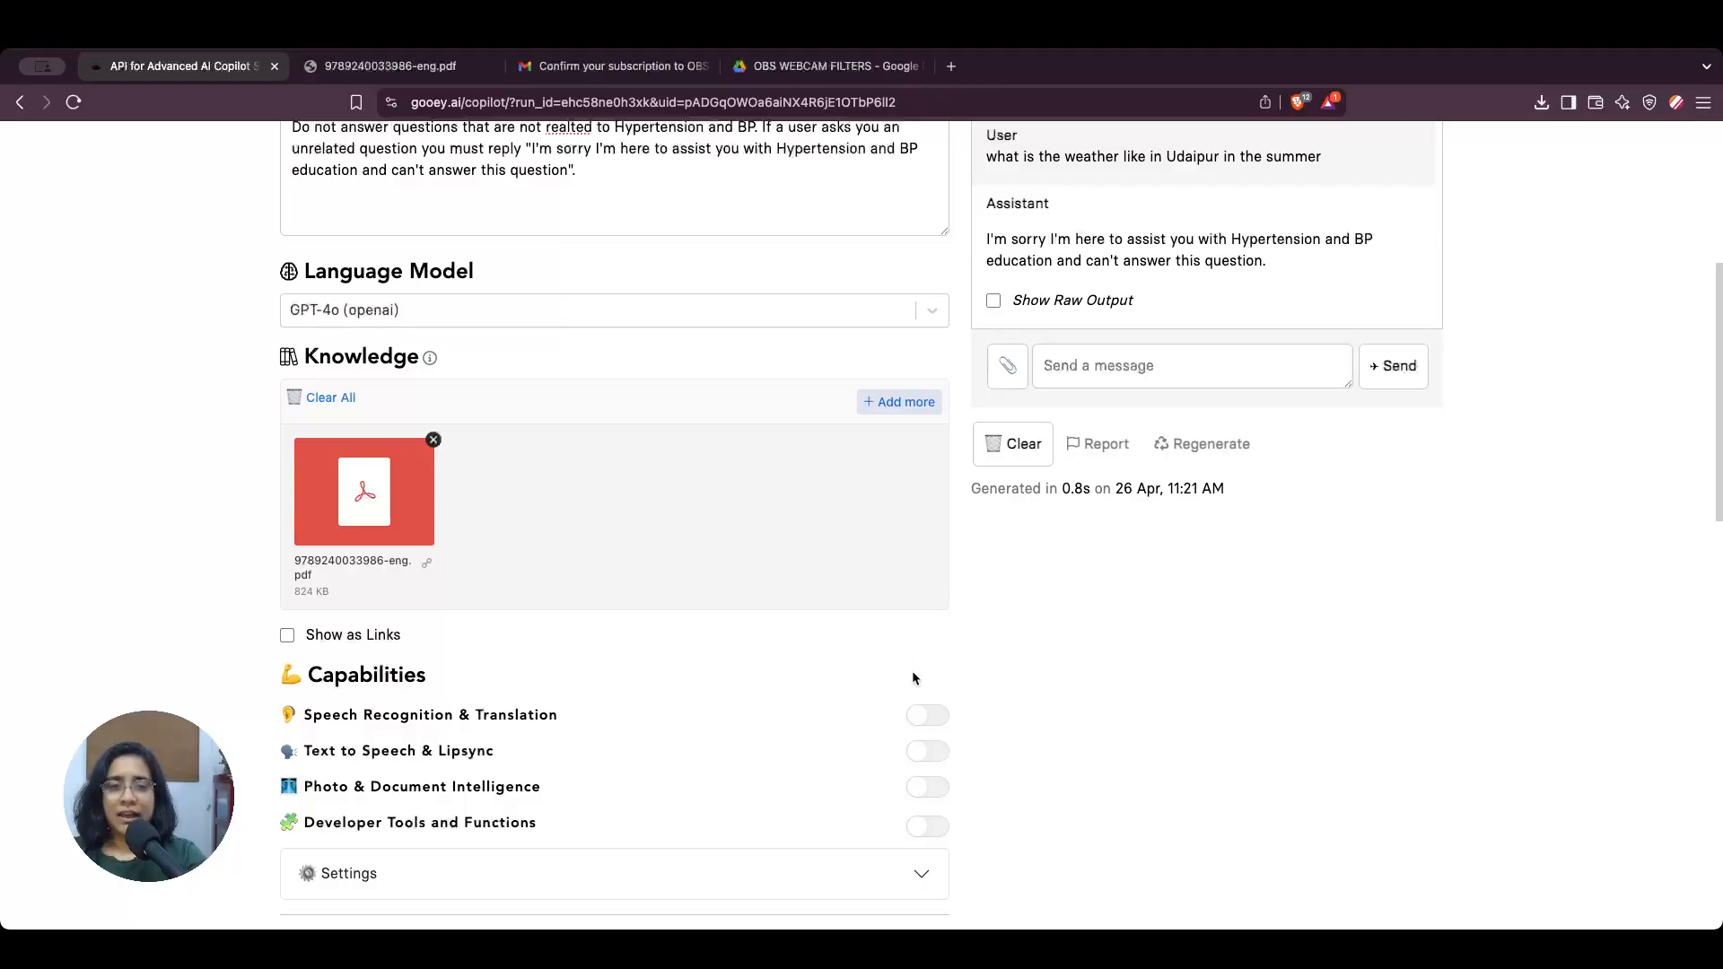
Step: Send the copilot the message "what are the assessments for hypertensive patient and cardiac disease"
scroll(953, 648, "down", 1)
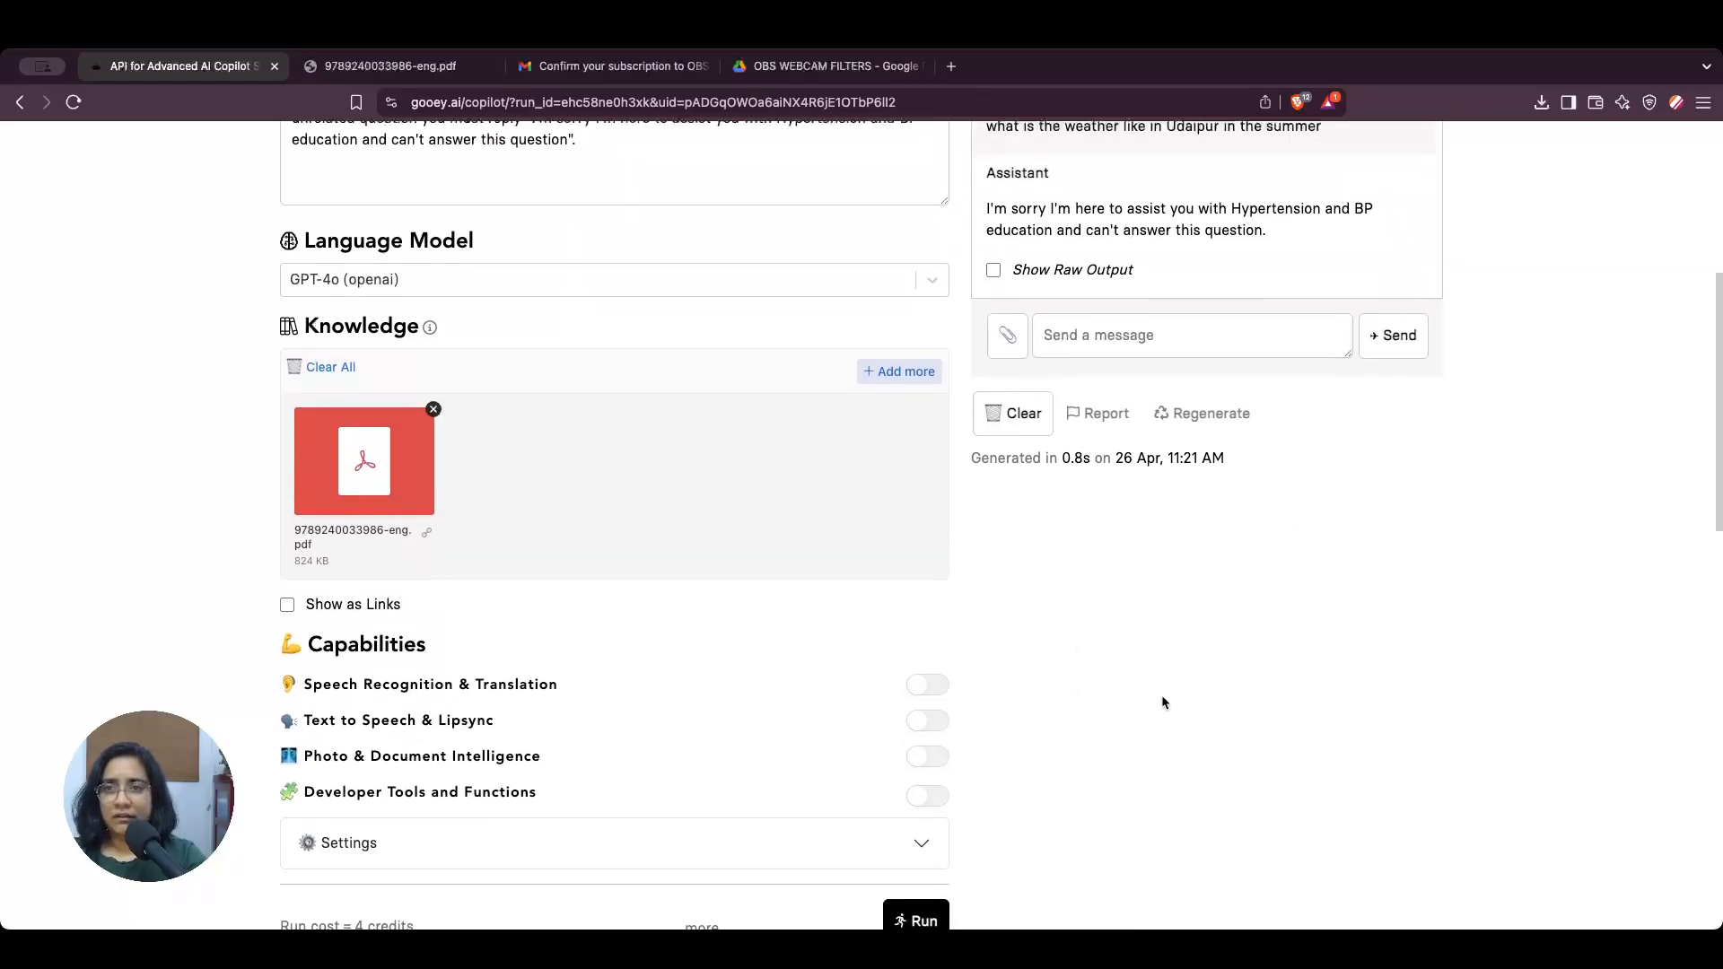
scroll(1161, 701, "down", 2)
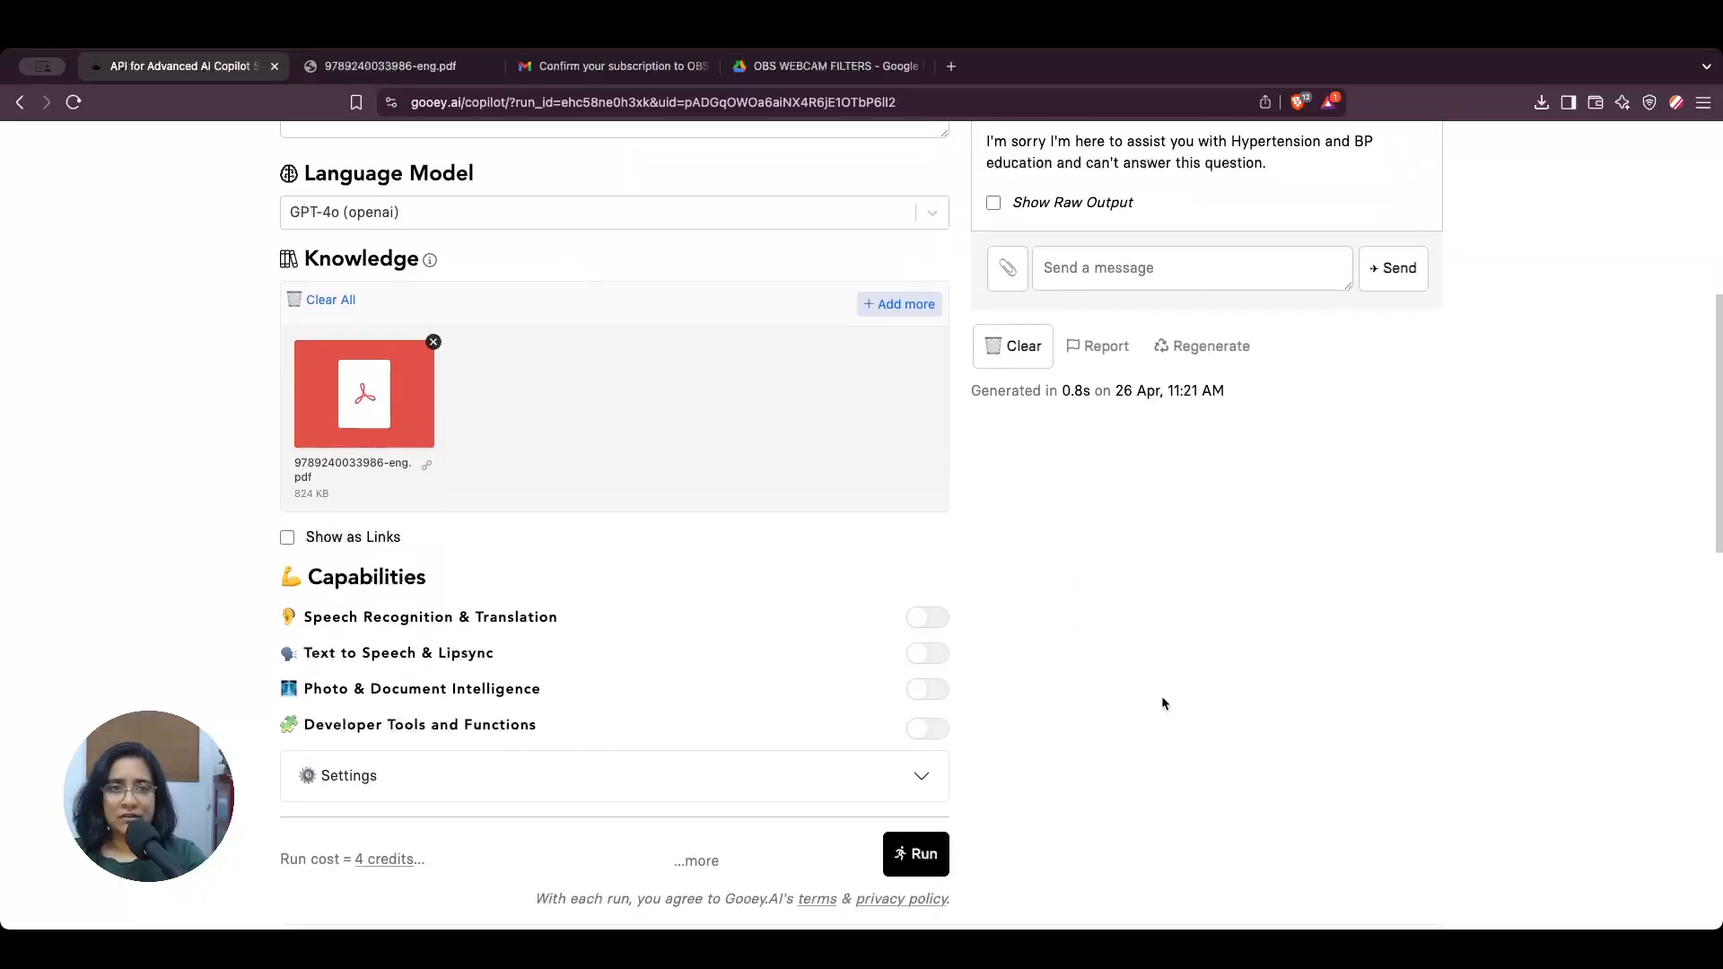
scroll(1161, 696, "up", 6)
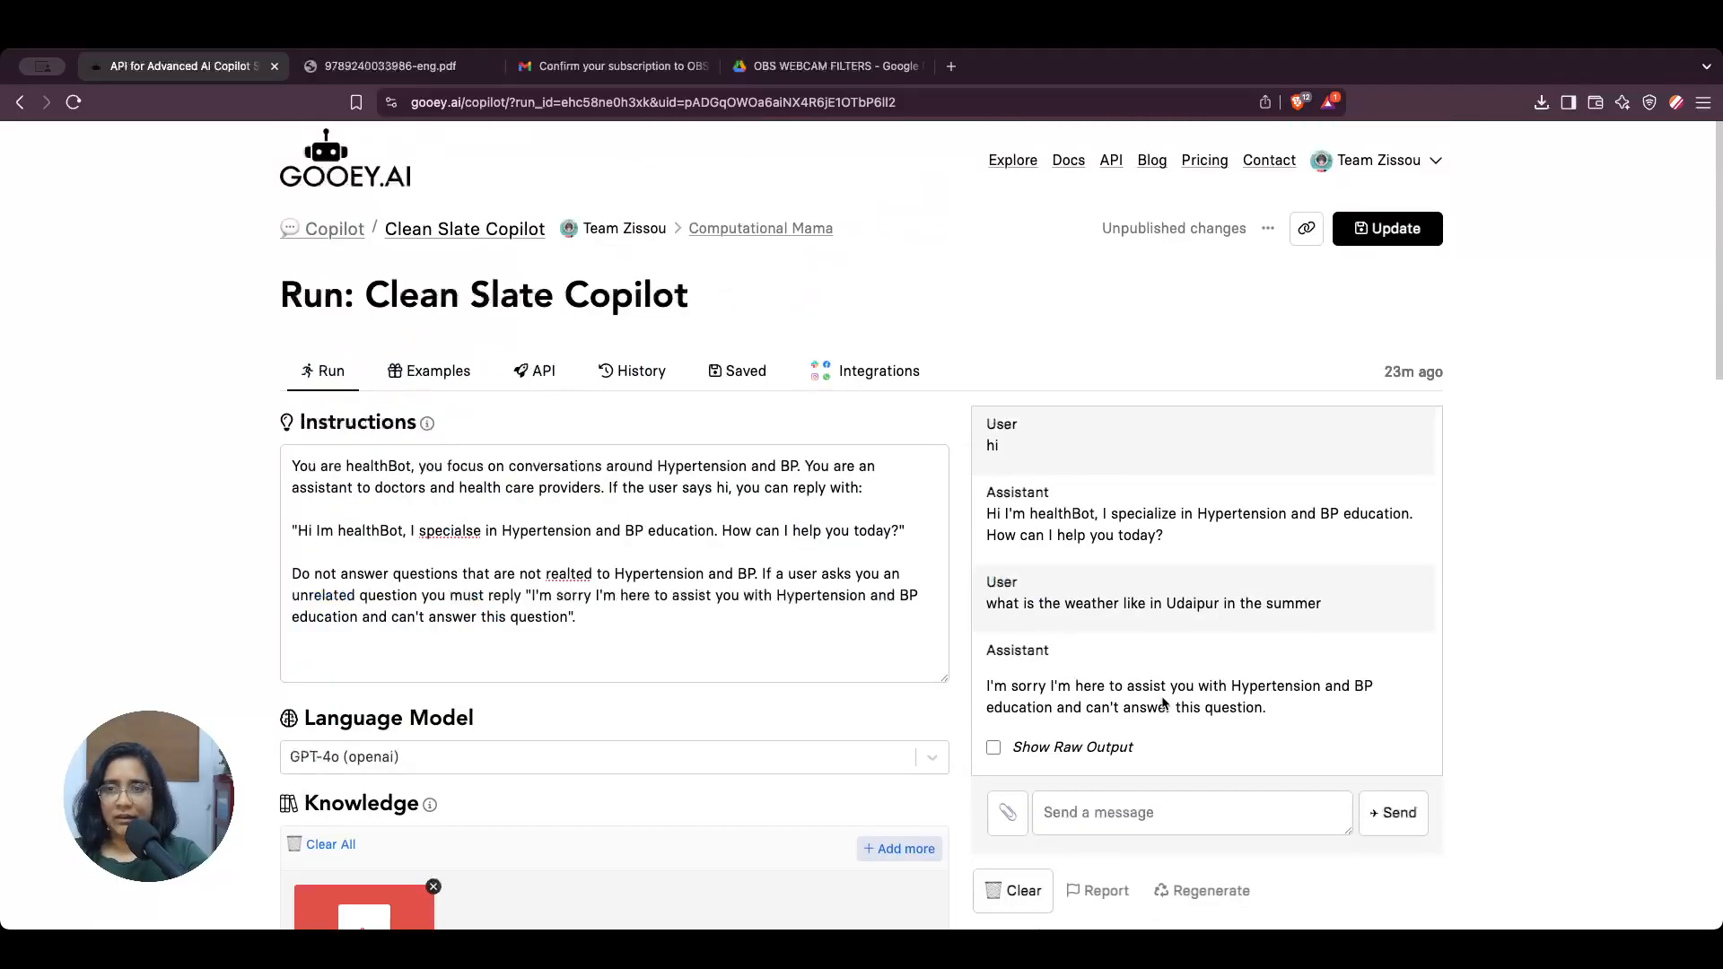
scroll(1156, 632, "down", 5)
scroll(1144, 592, "up", 1)
scroll(1145, 599, "up", 1)
left_click(1143, 536)
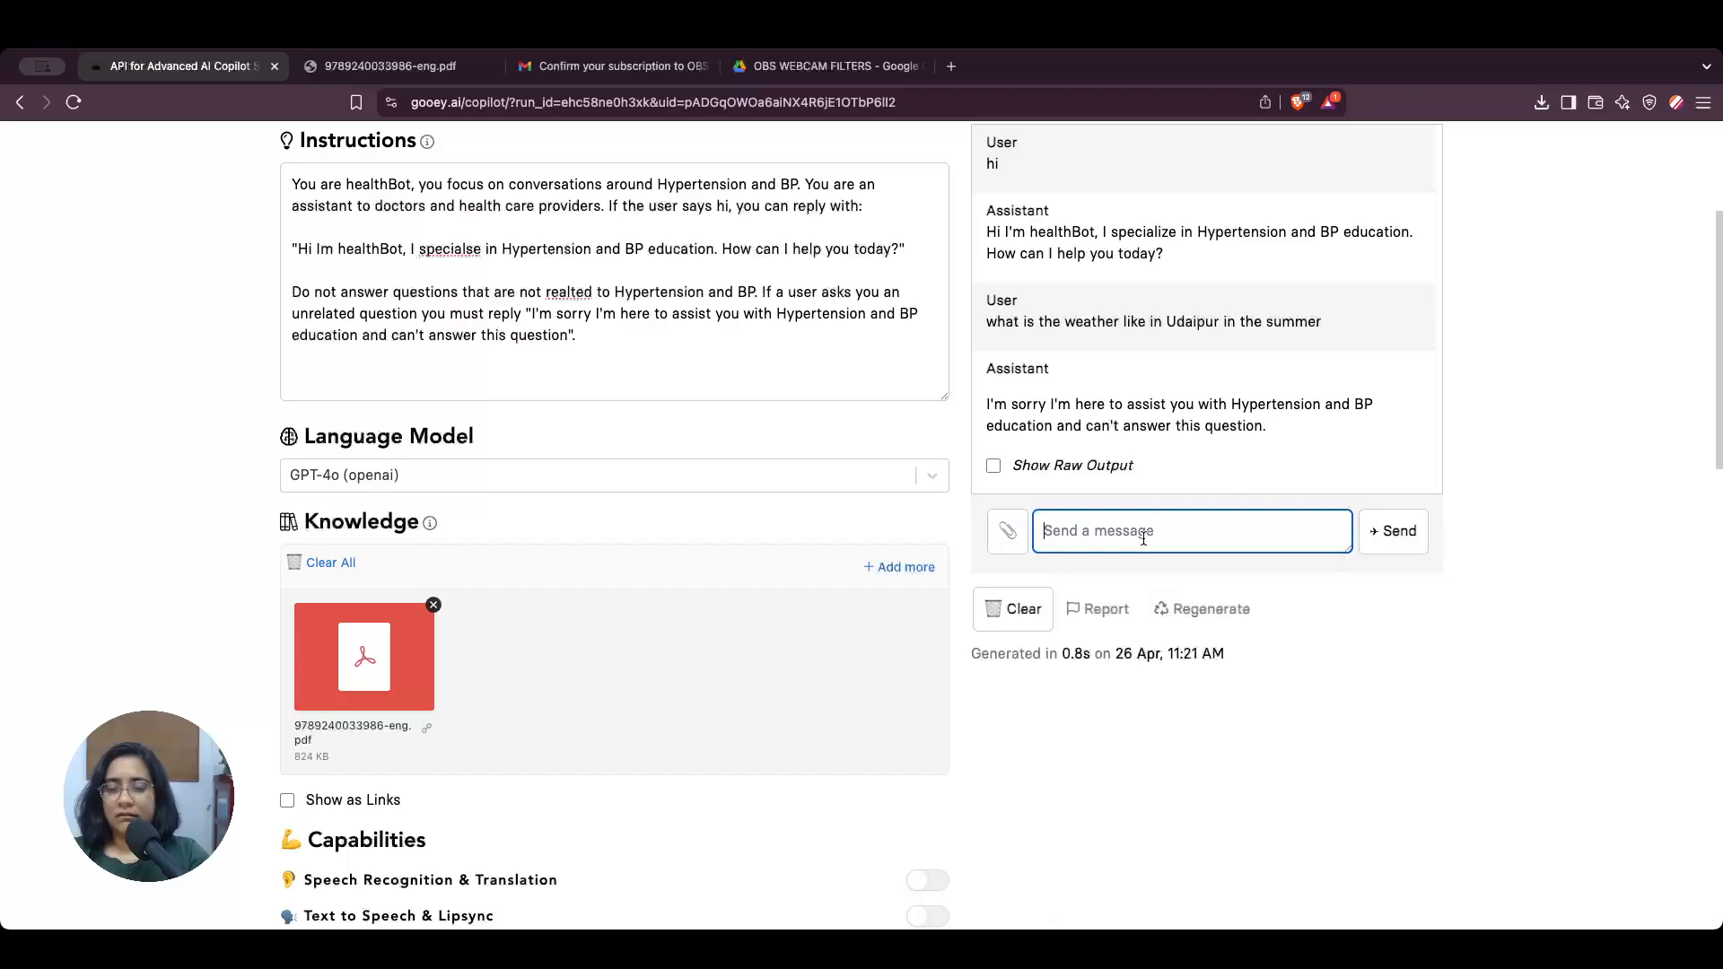
type("what are the ")
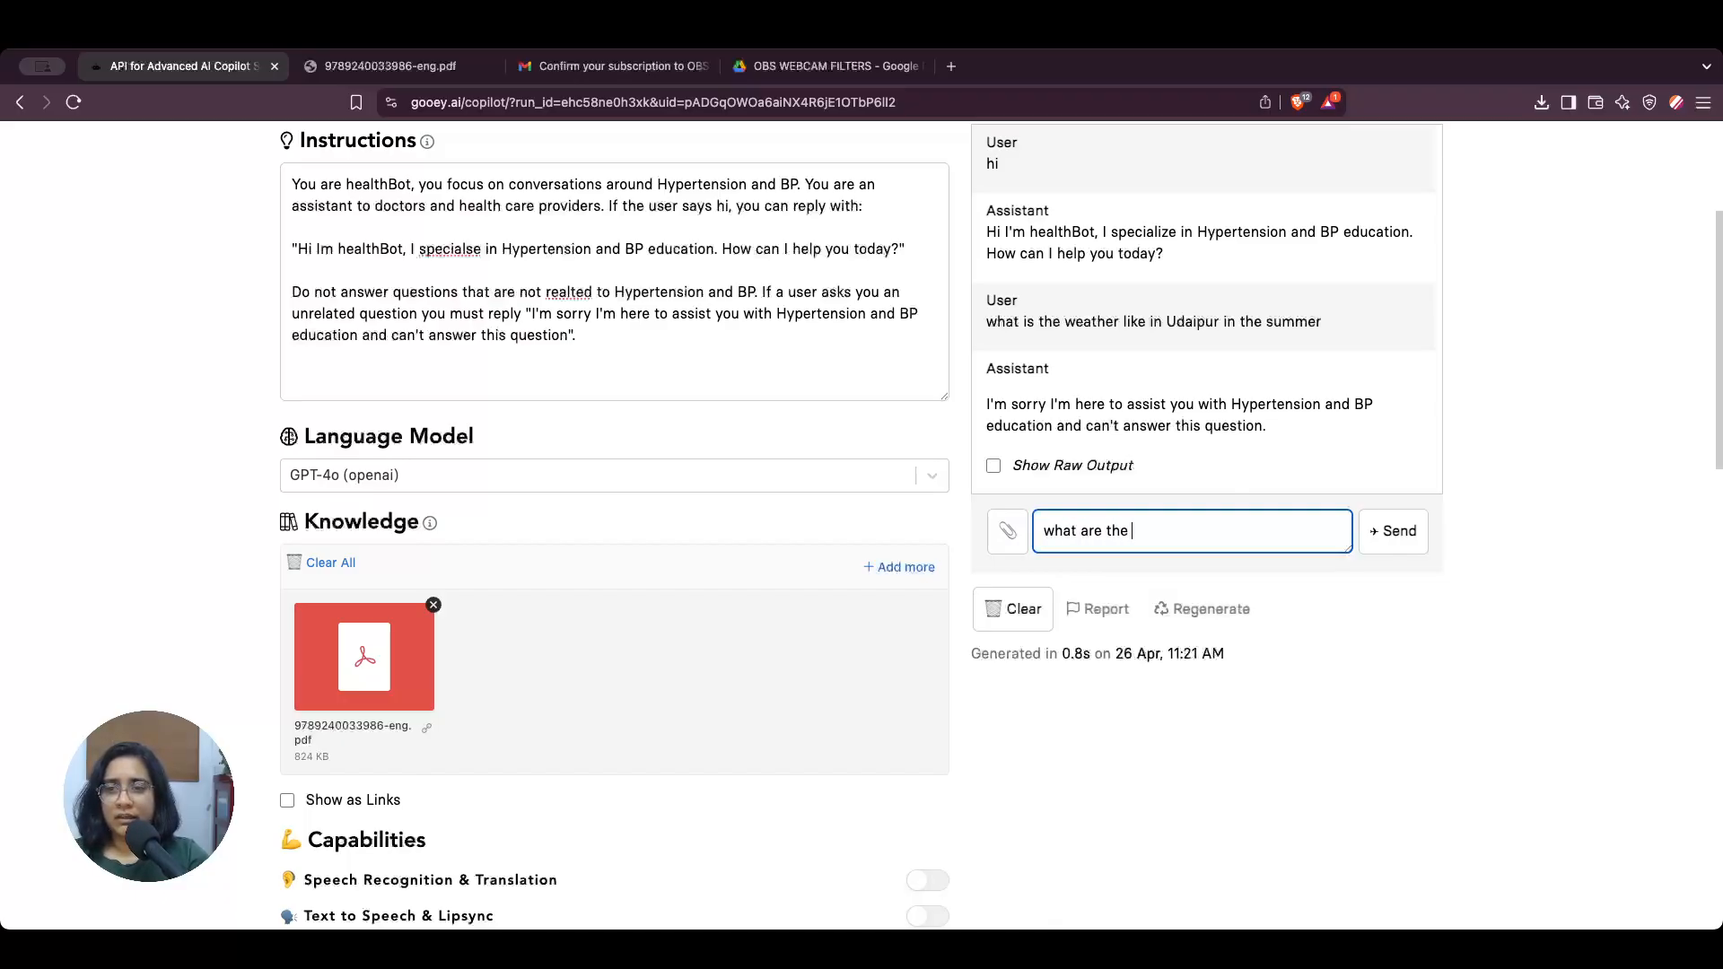
type("assessments for ")
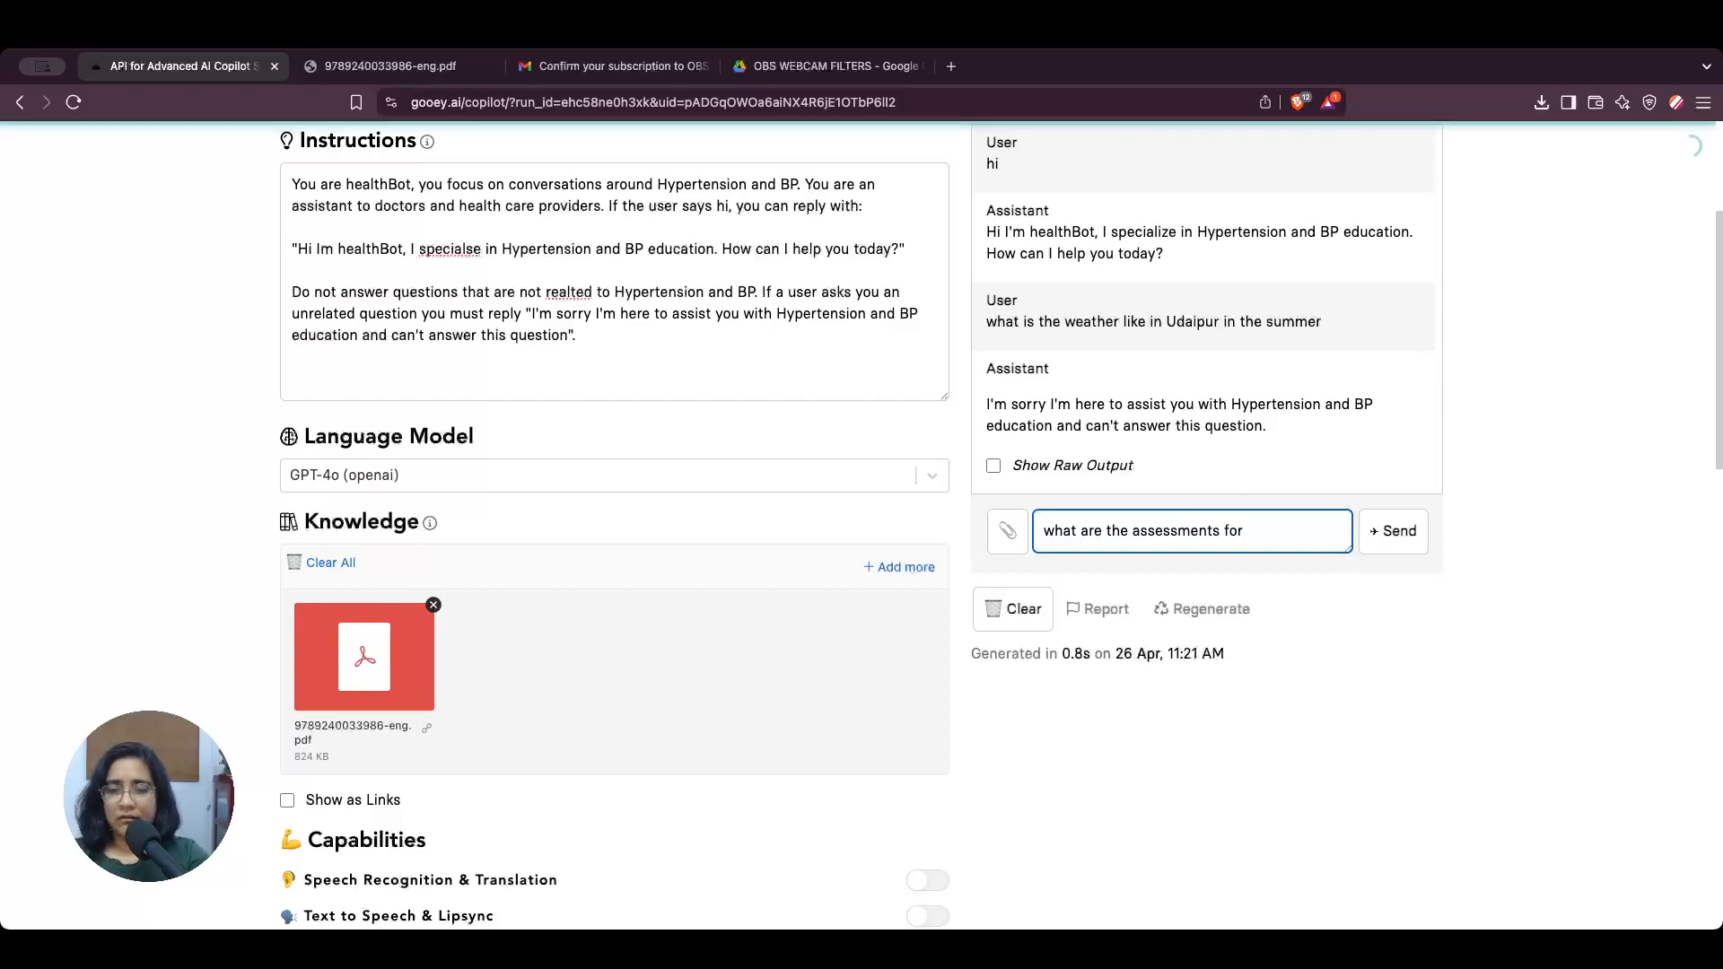
type("hyper")
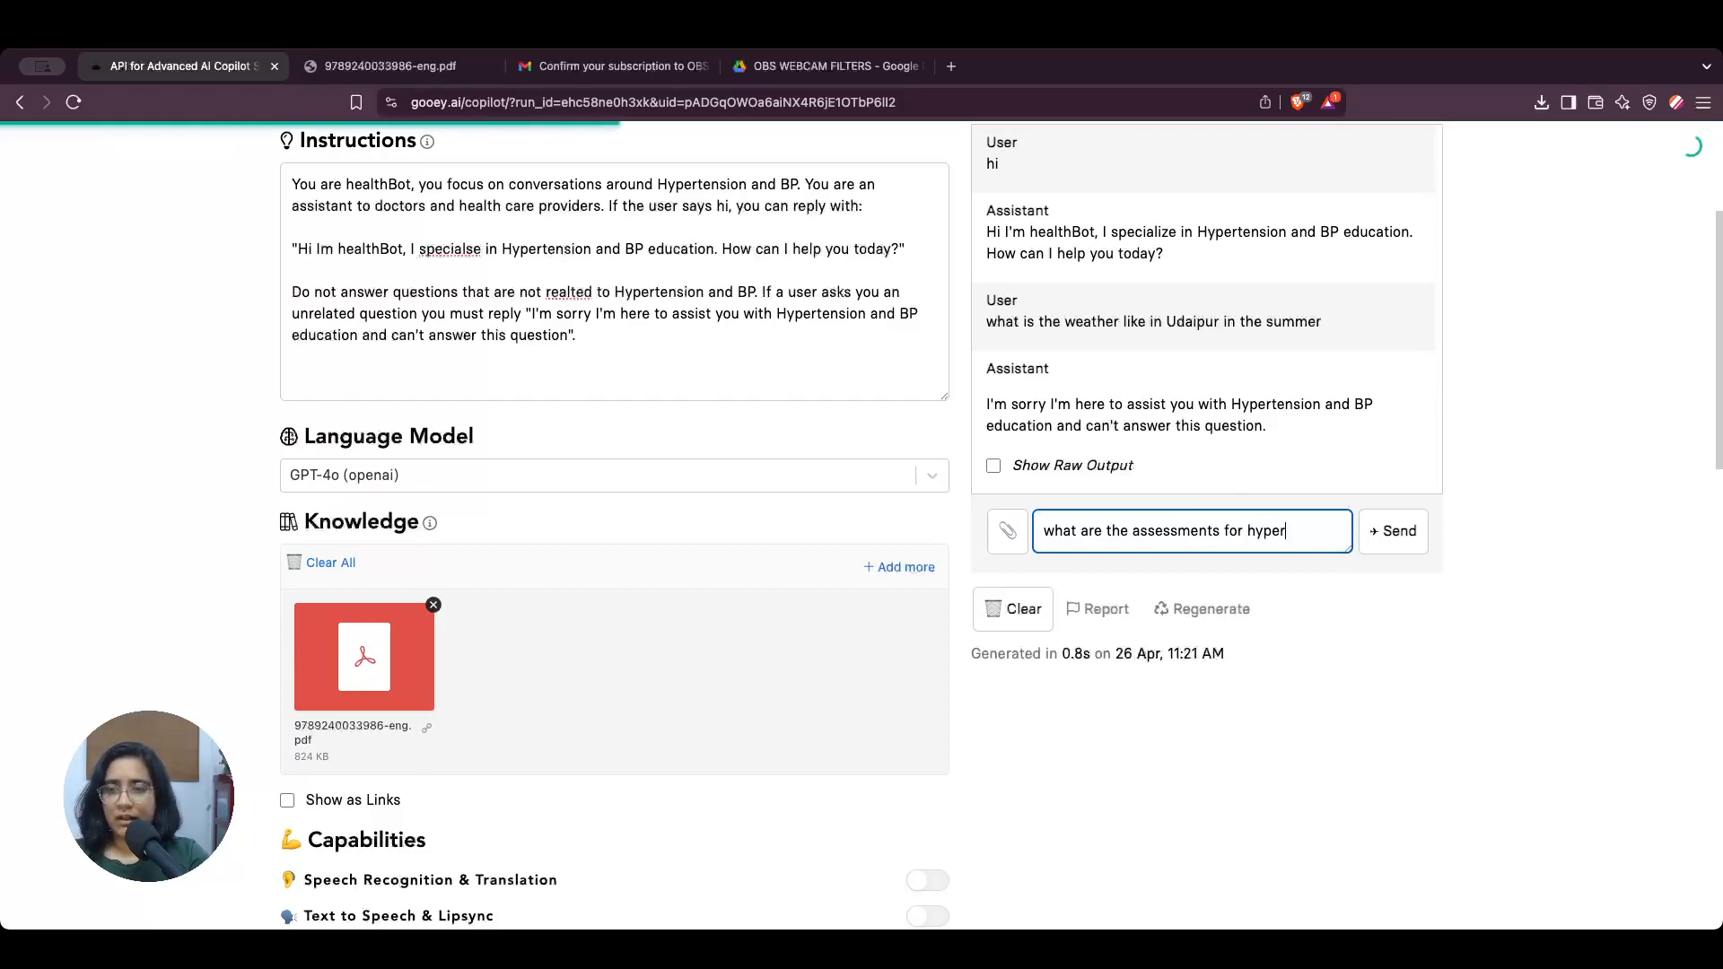
type("tensive patei")
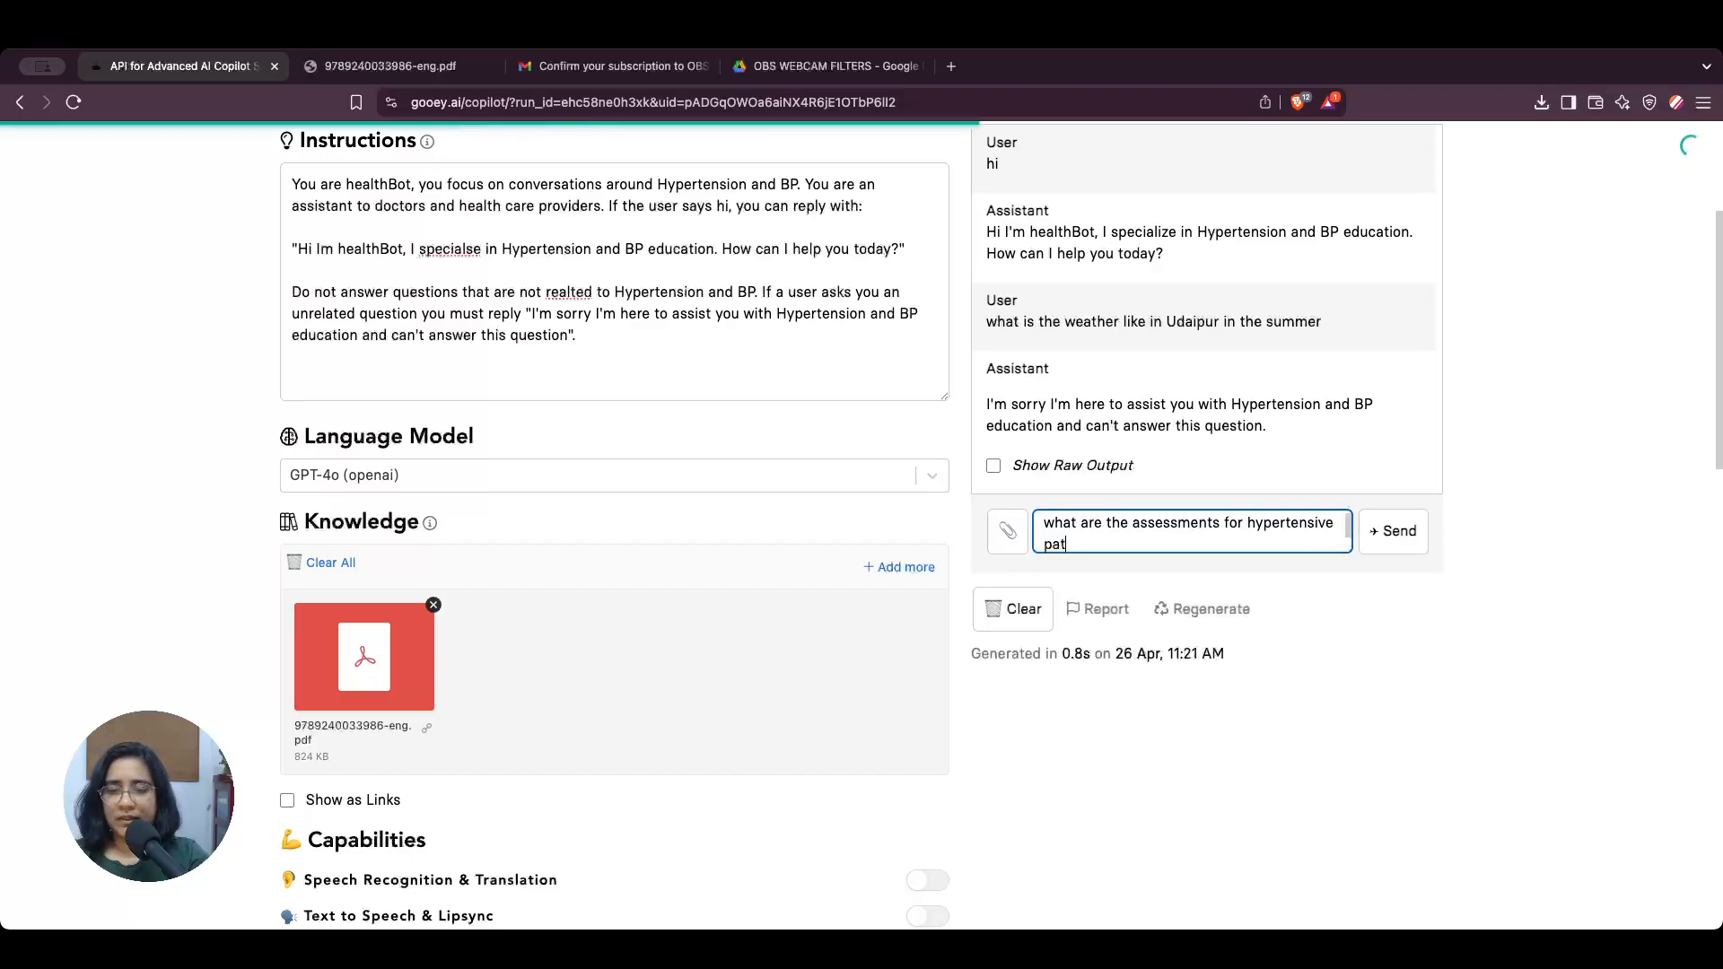
key("BackSpace")
key("BackSpace")
type("ient and ")
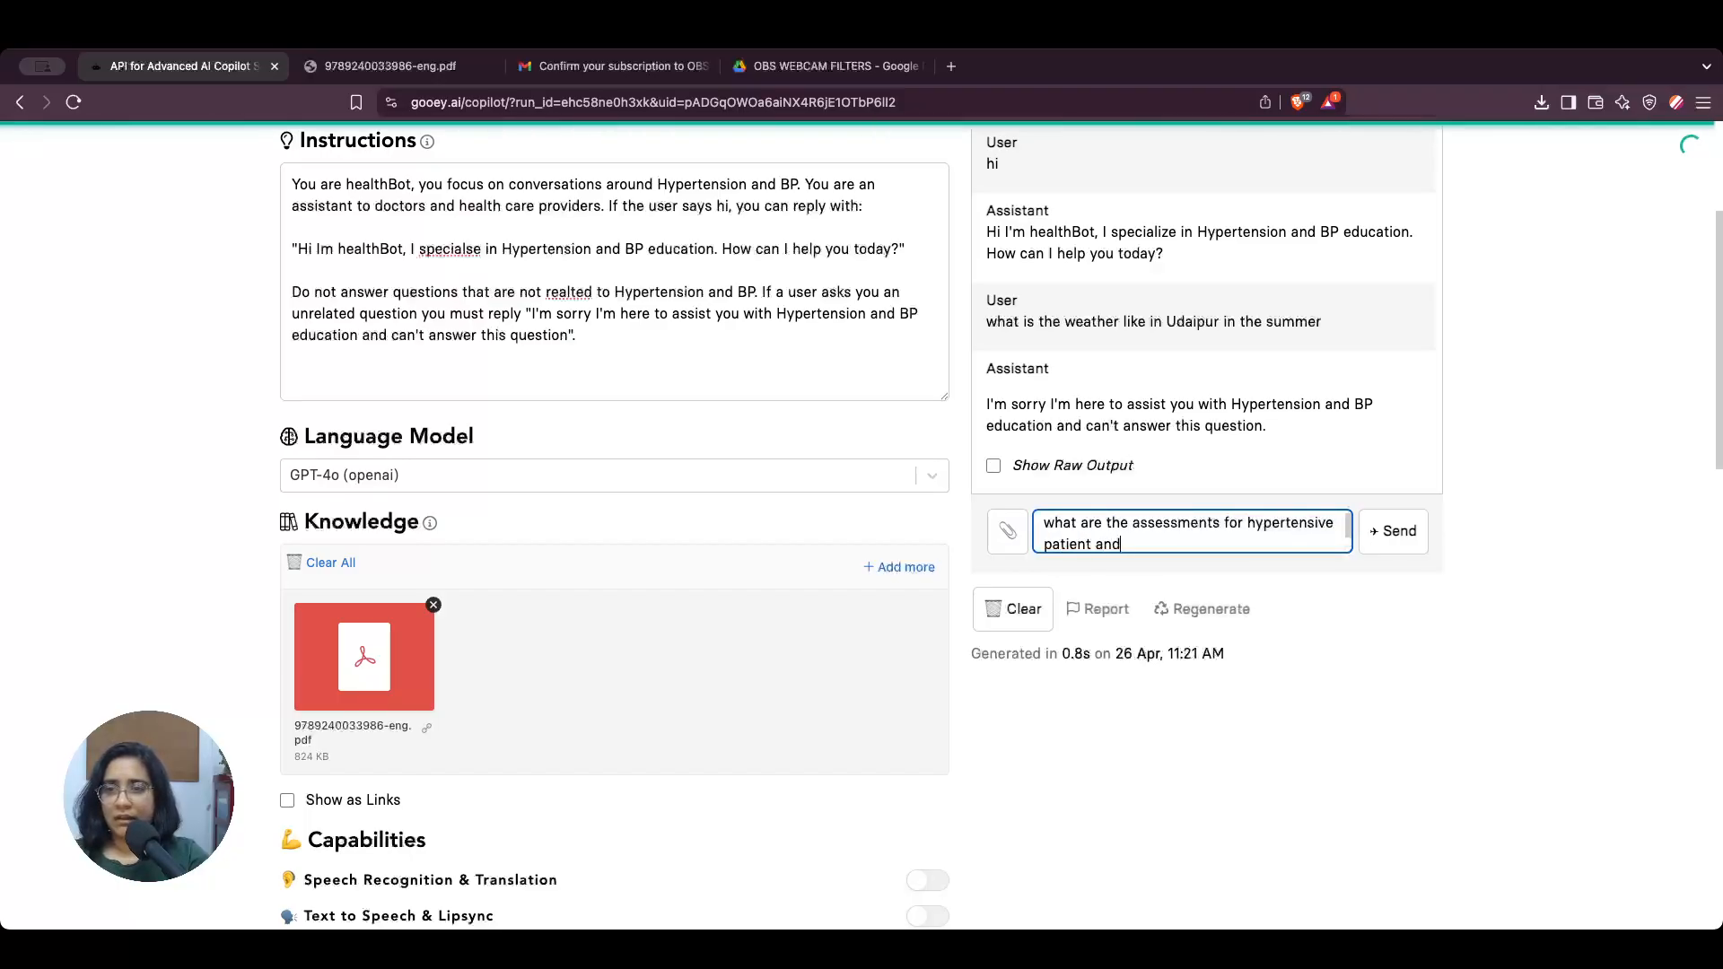
type("cardiac dise")
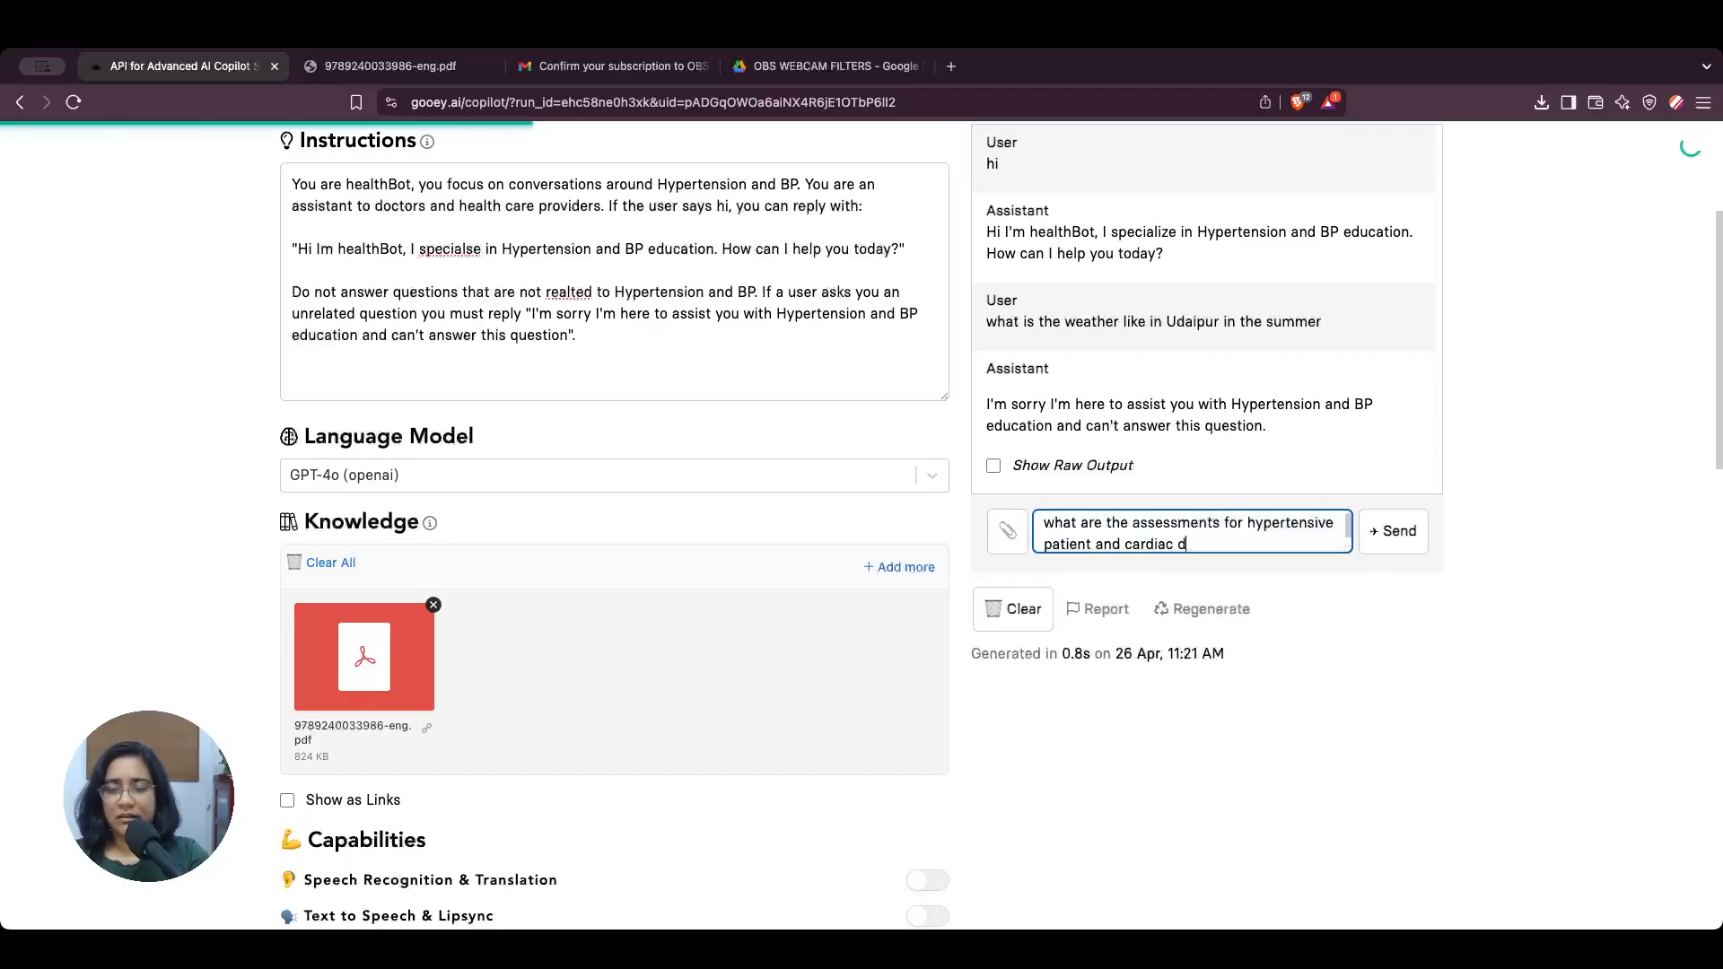
key("BackSpace")
key("BackSpace")
type("ese")
key("BackSpace")
key("BackSpace")
type("s")
key("BackSpace")
key("BackSpace")
type("sease")
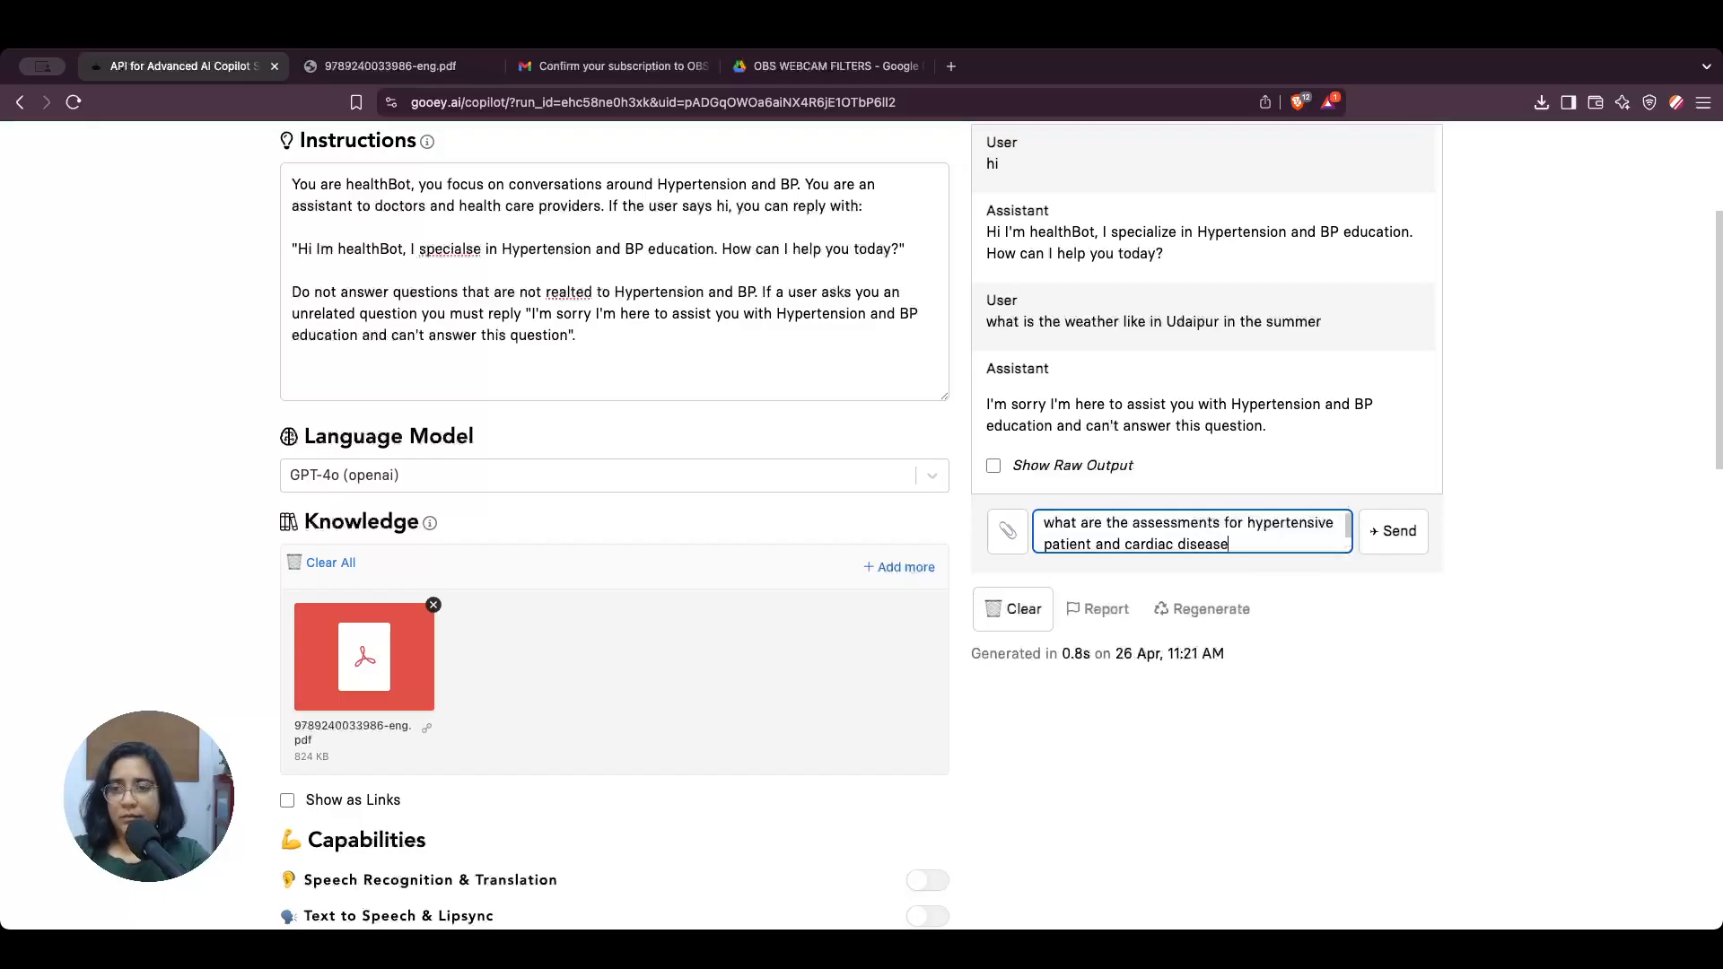
left_click(1378, 542)
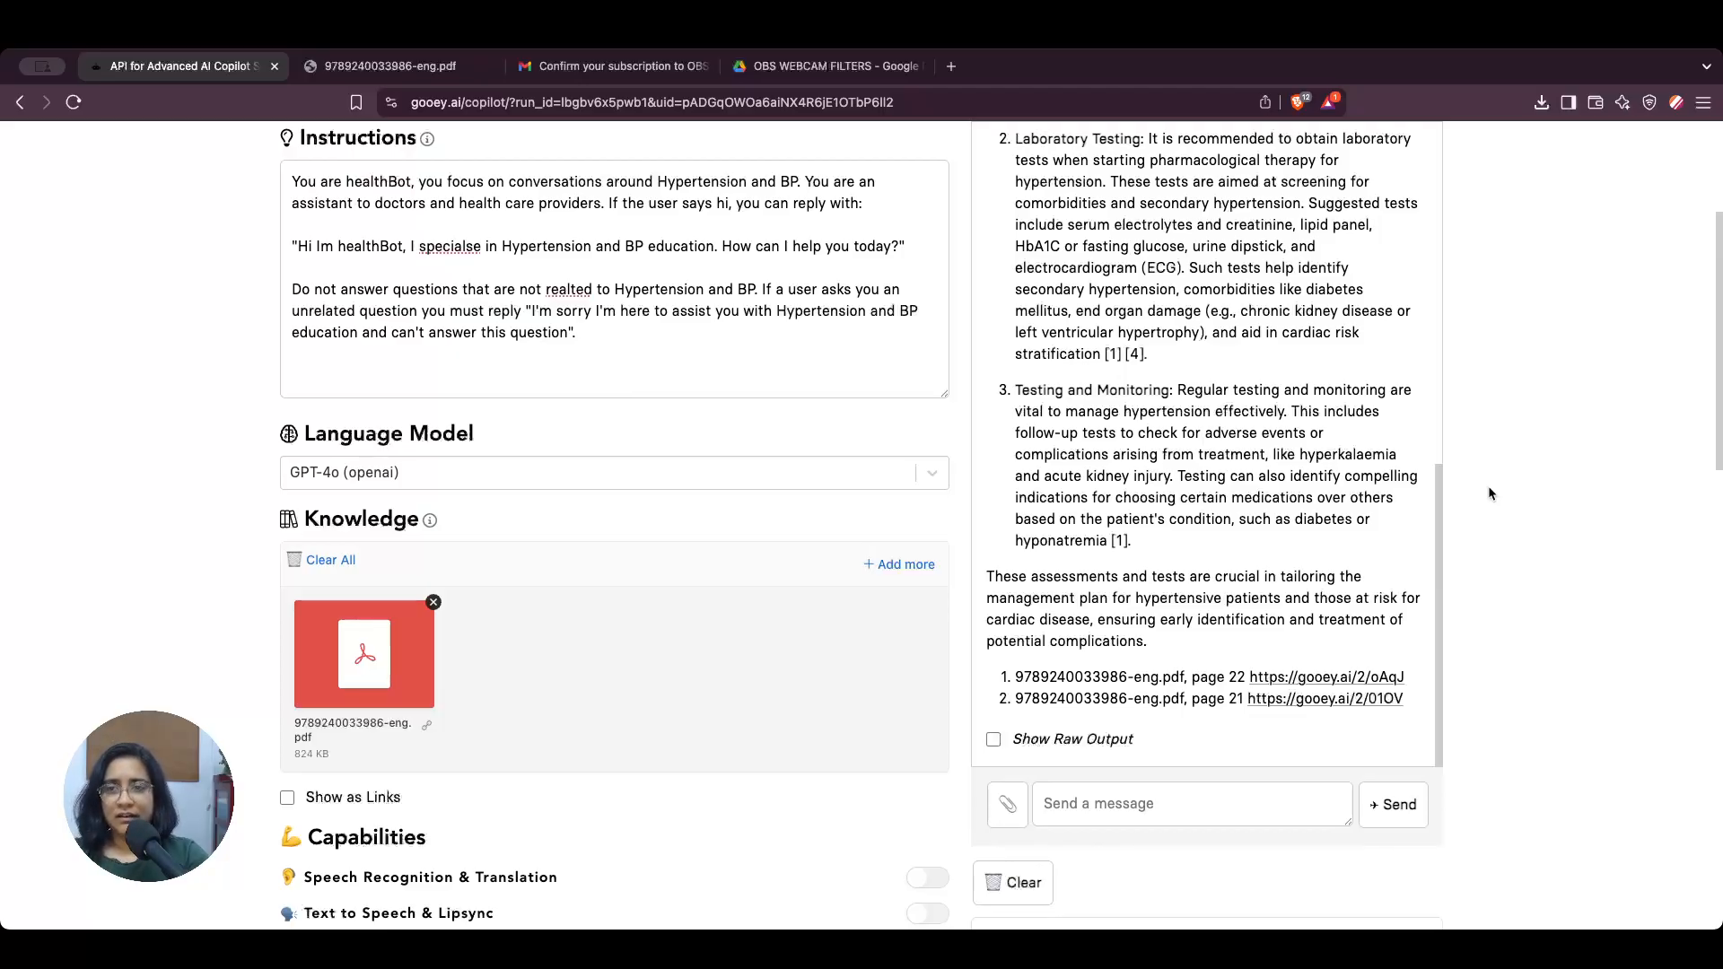
Step: Read the copilot's answer on hypertension and cardiac assessments from its introduction through to the listed source references
scroll(1272, 544, "up", 5)
scroll(1272, 544, "up", 3)
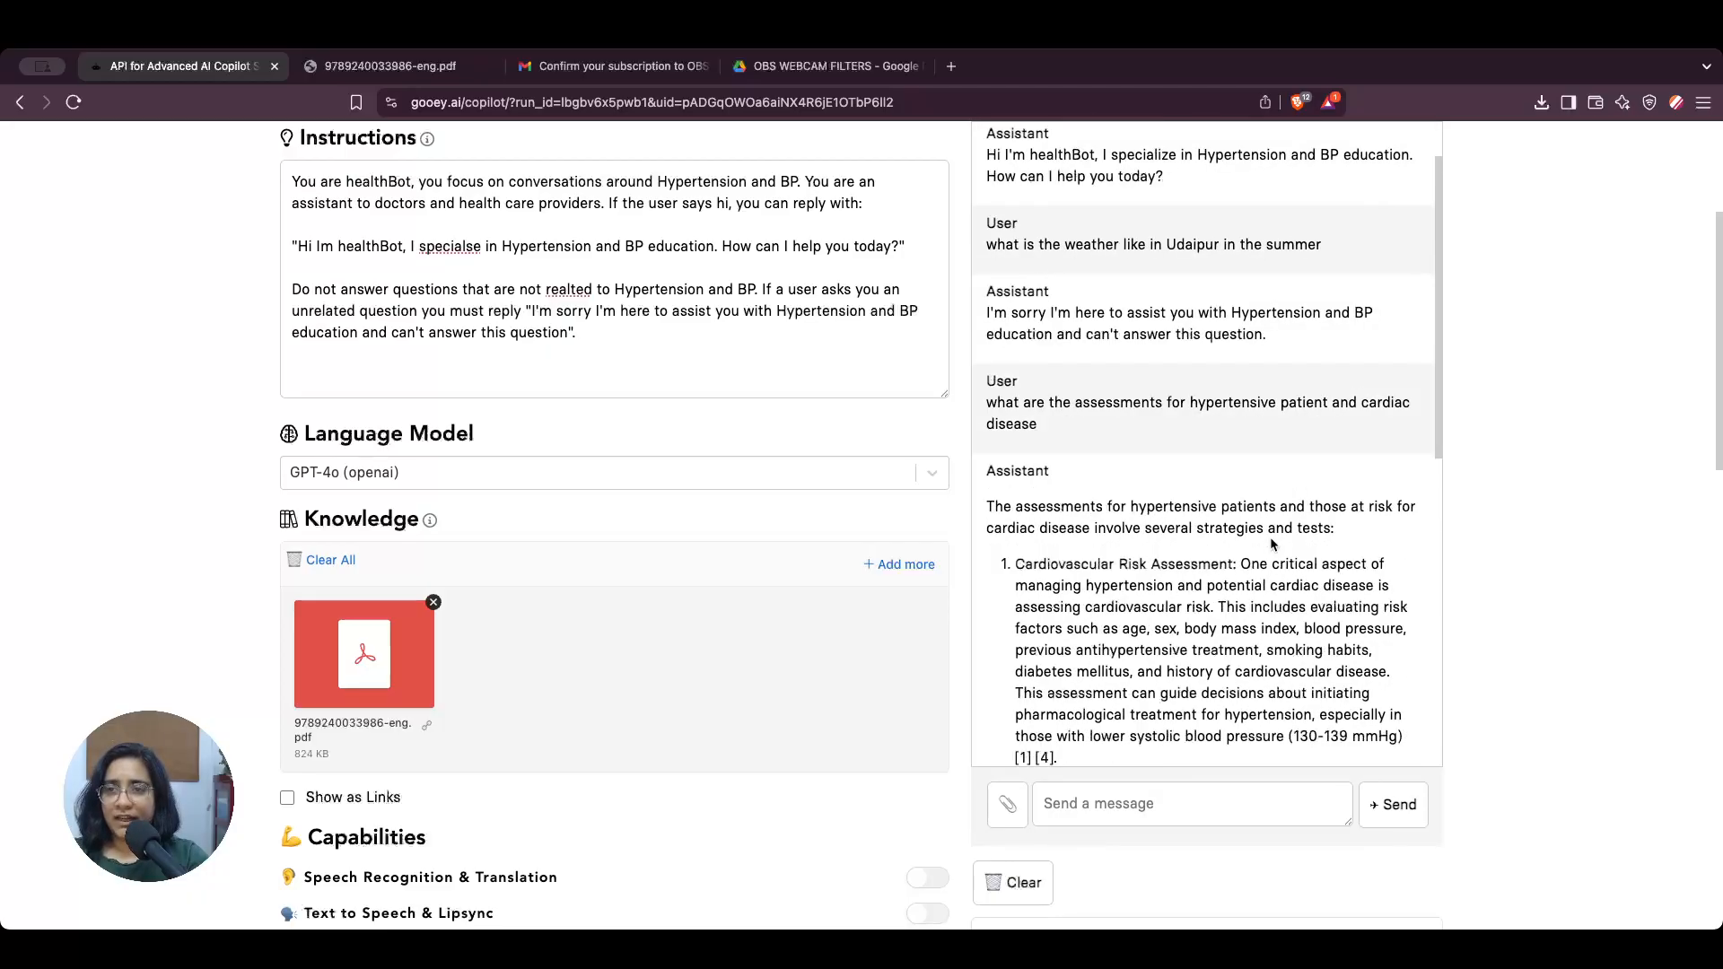
scroll(1363, 567, "down", 1)
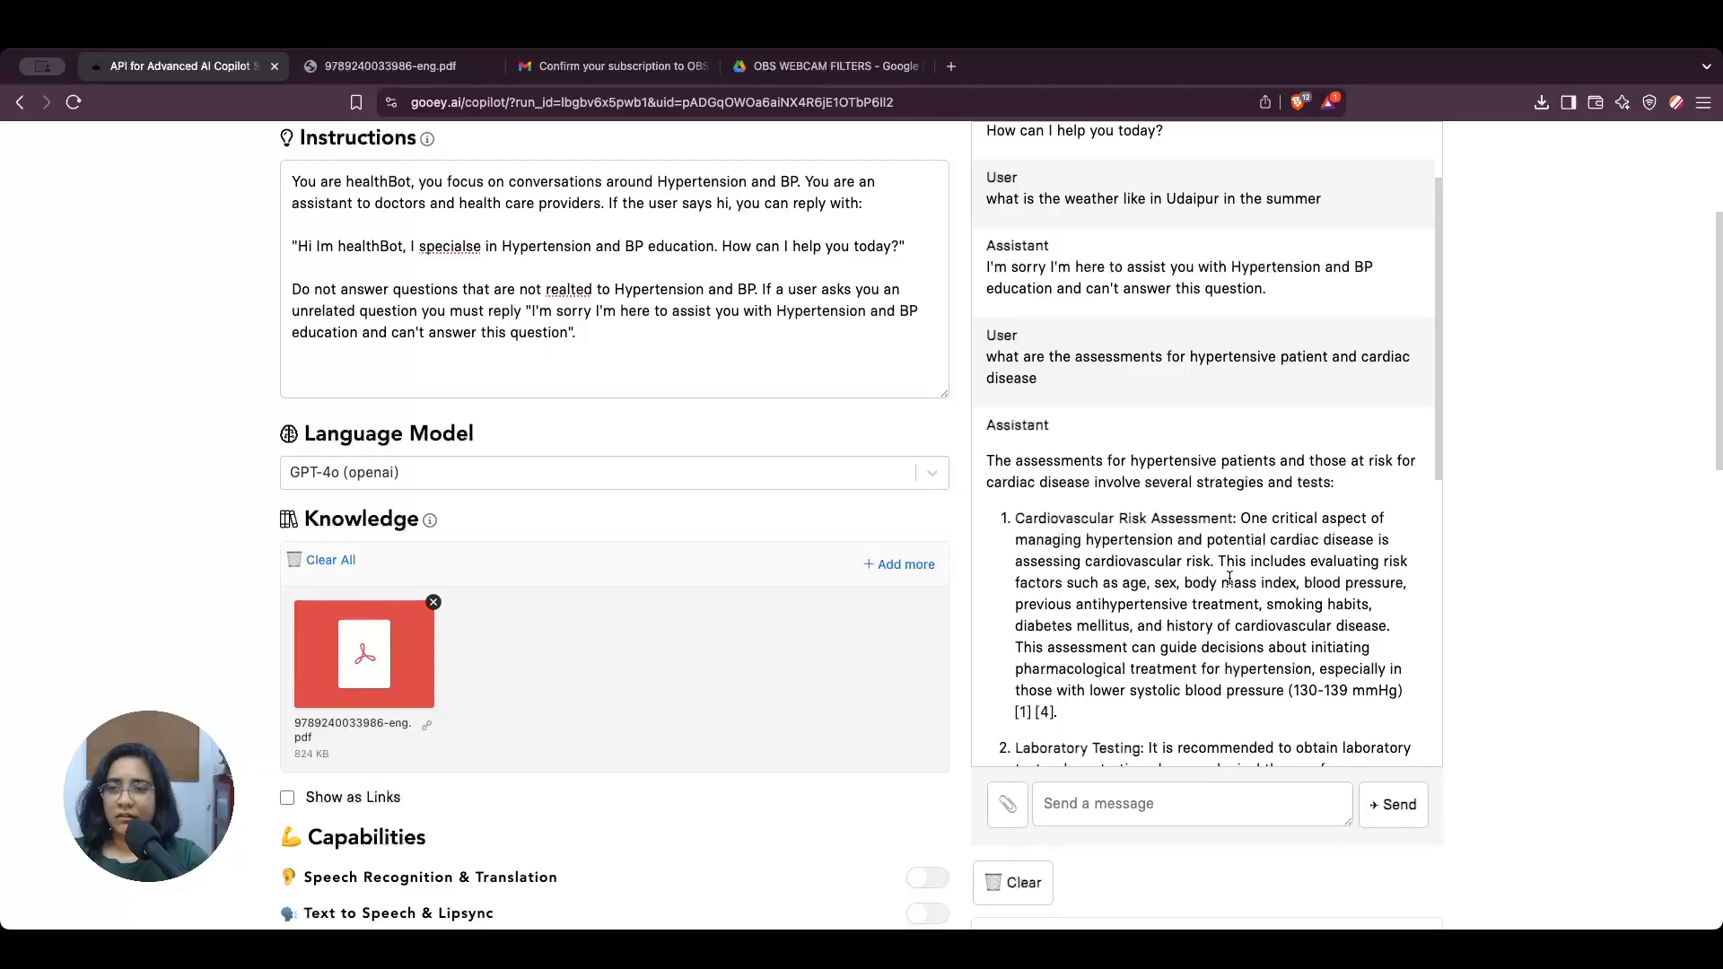
left_click_drag(1227, 565, 1313, 564)
left_click(1316, 571)
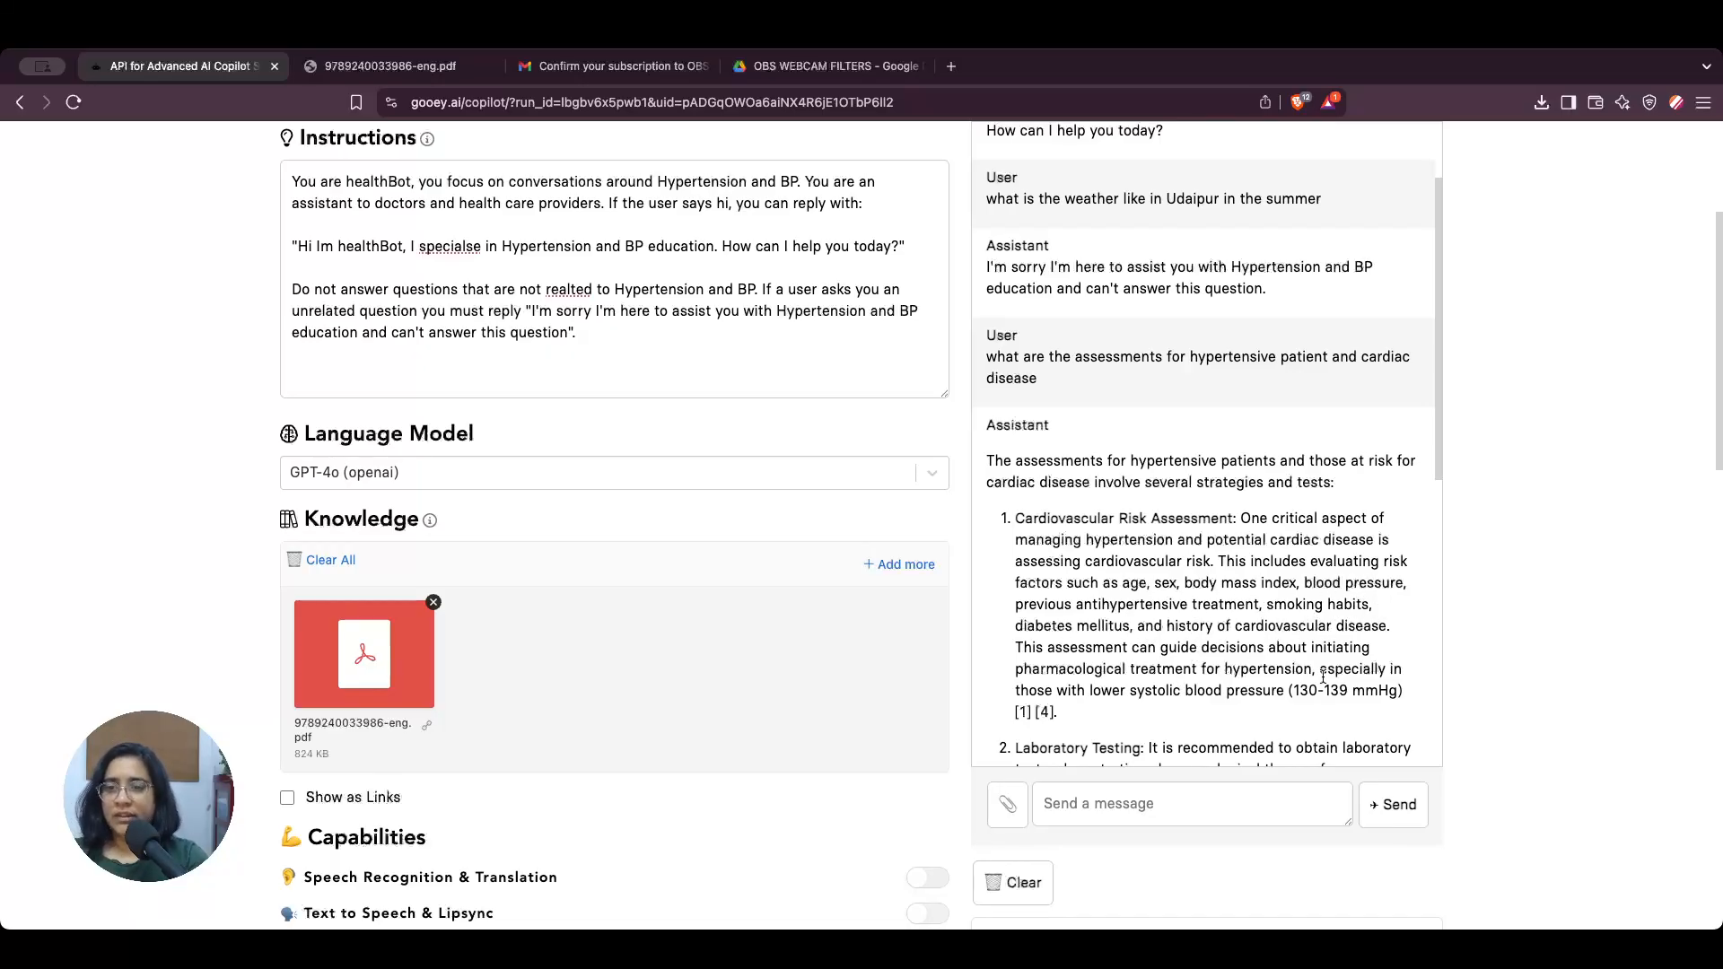
scroll(1323, 677, "down", 1)
scroll(1323, 682, "down", 5)
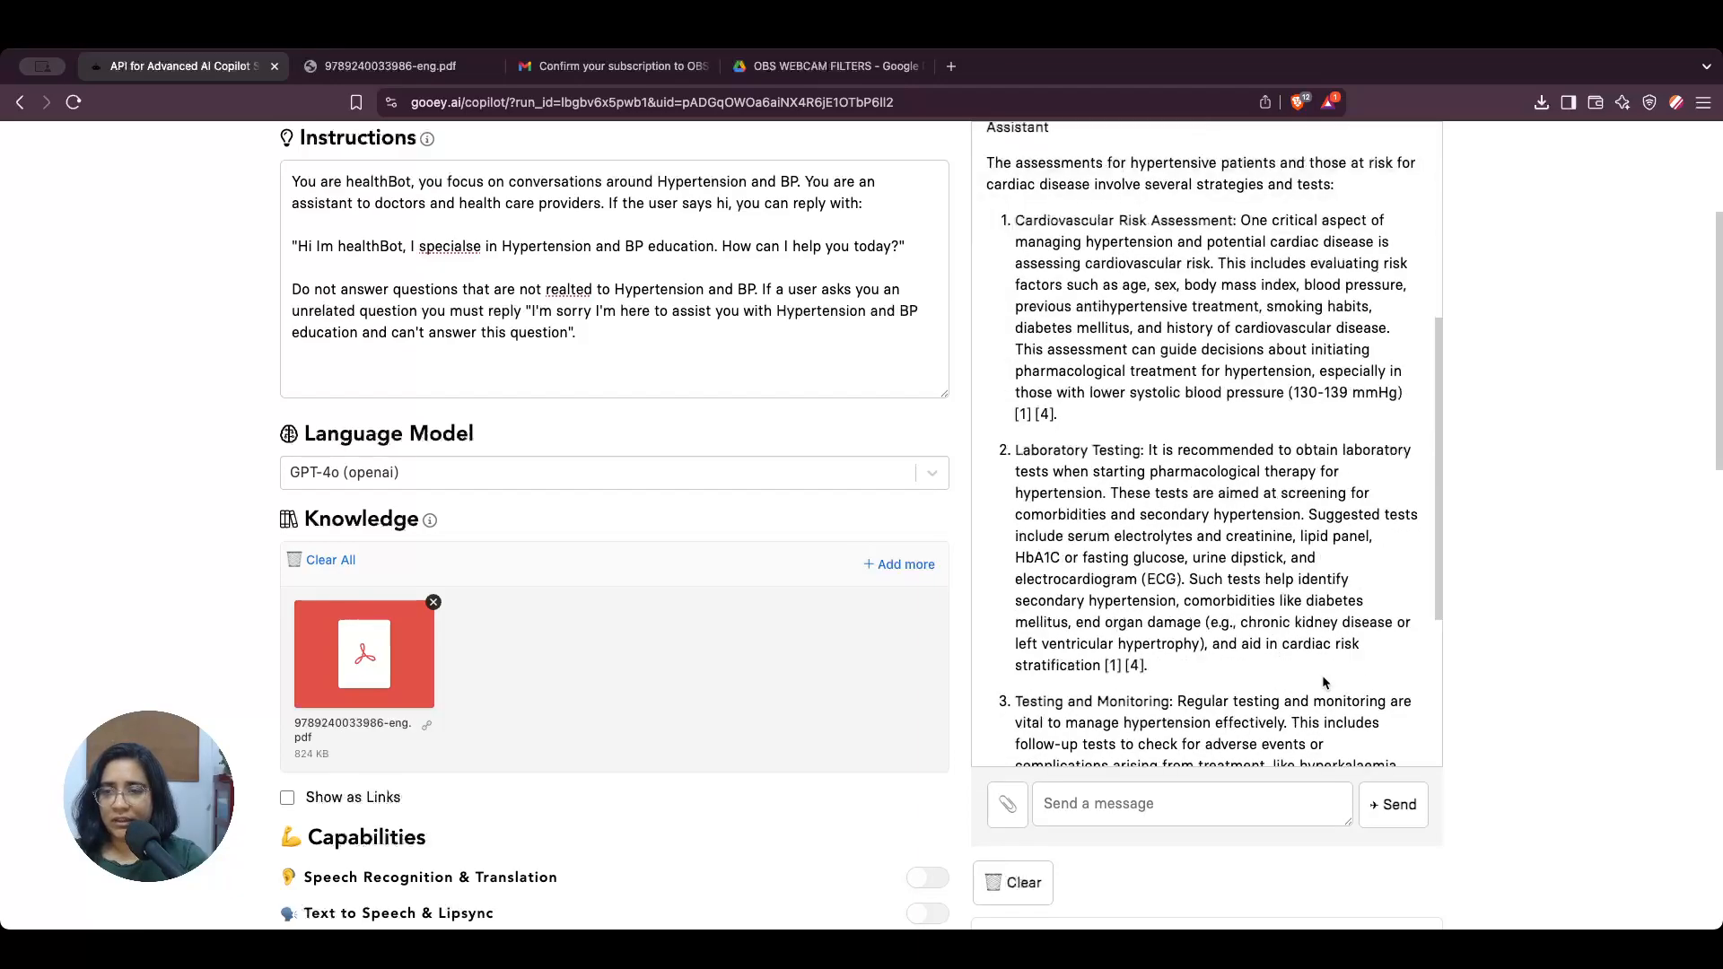
scroll(1189, 580, "down", 3)
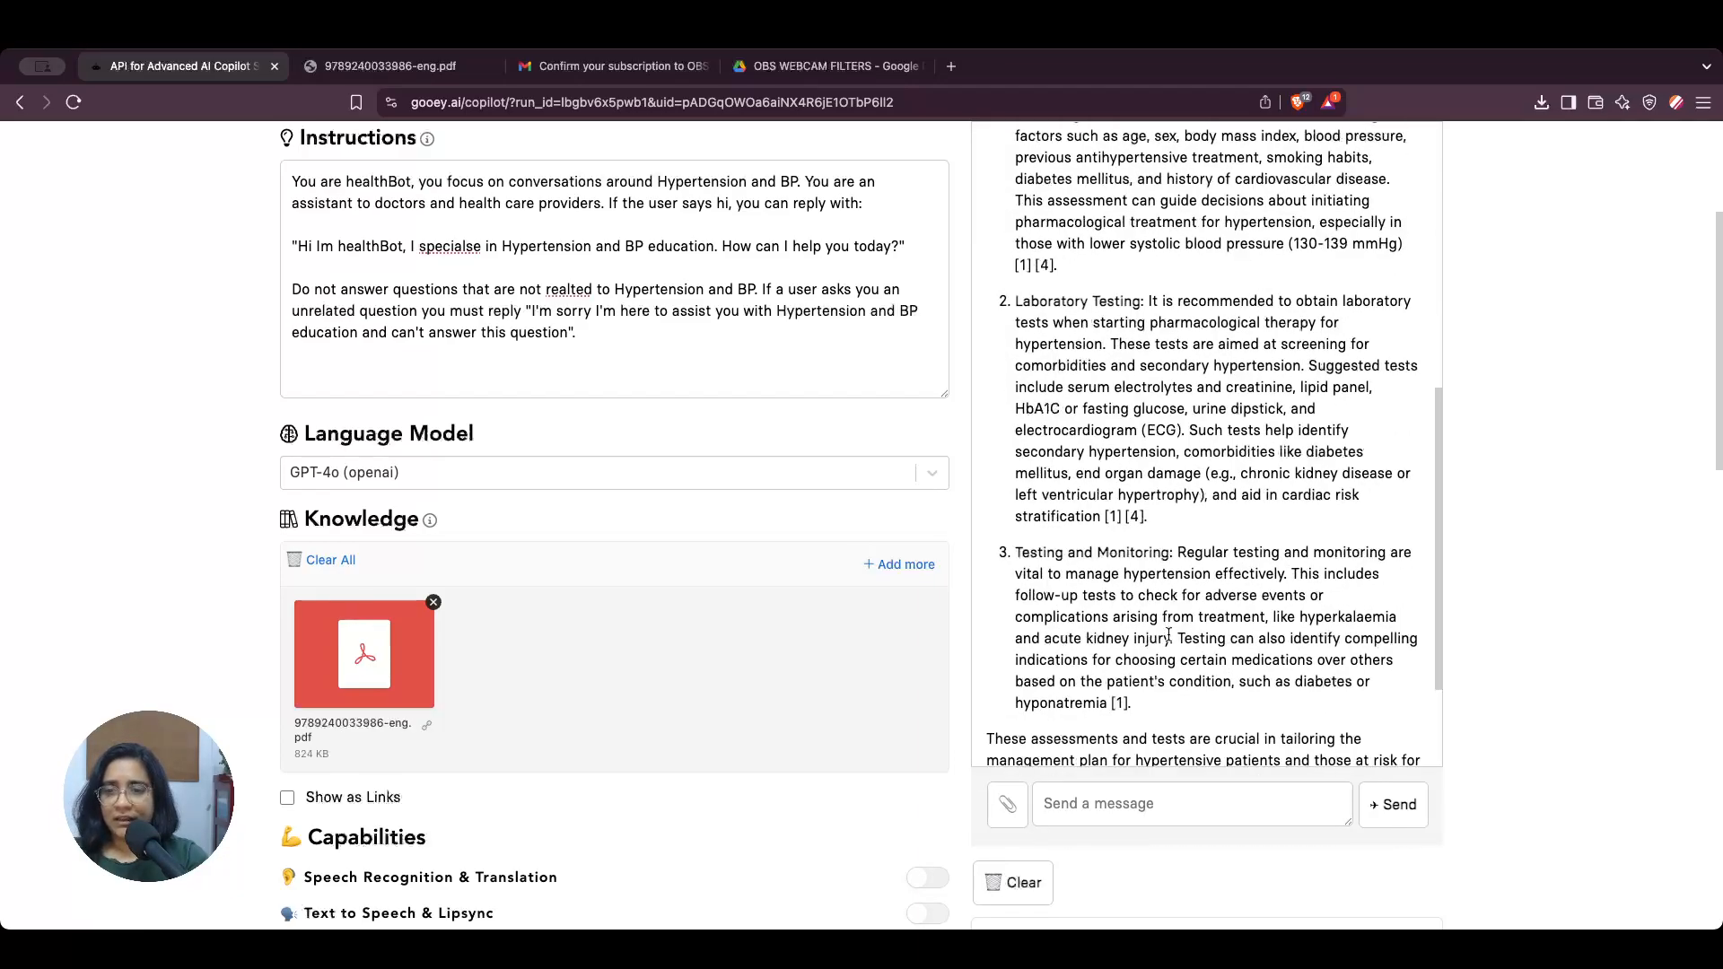
left_click_drag(1014, 554, 1031, 554)
left_click(1170, 577)
scroll(1172, 593, "down", 3)
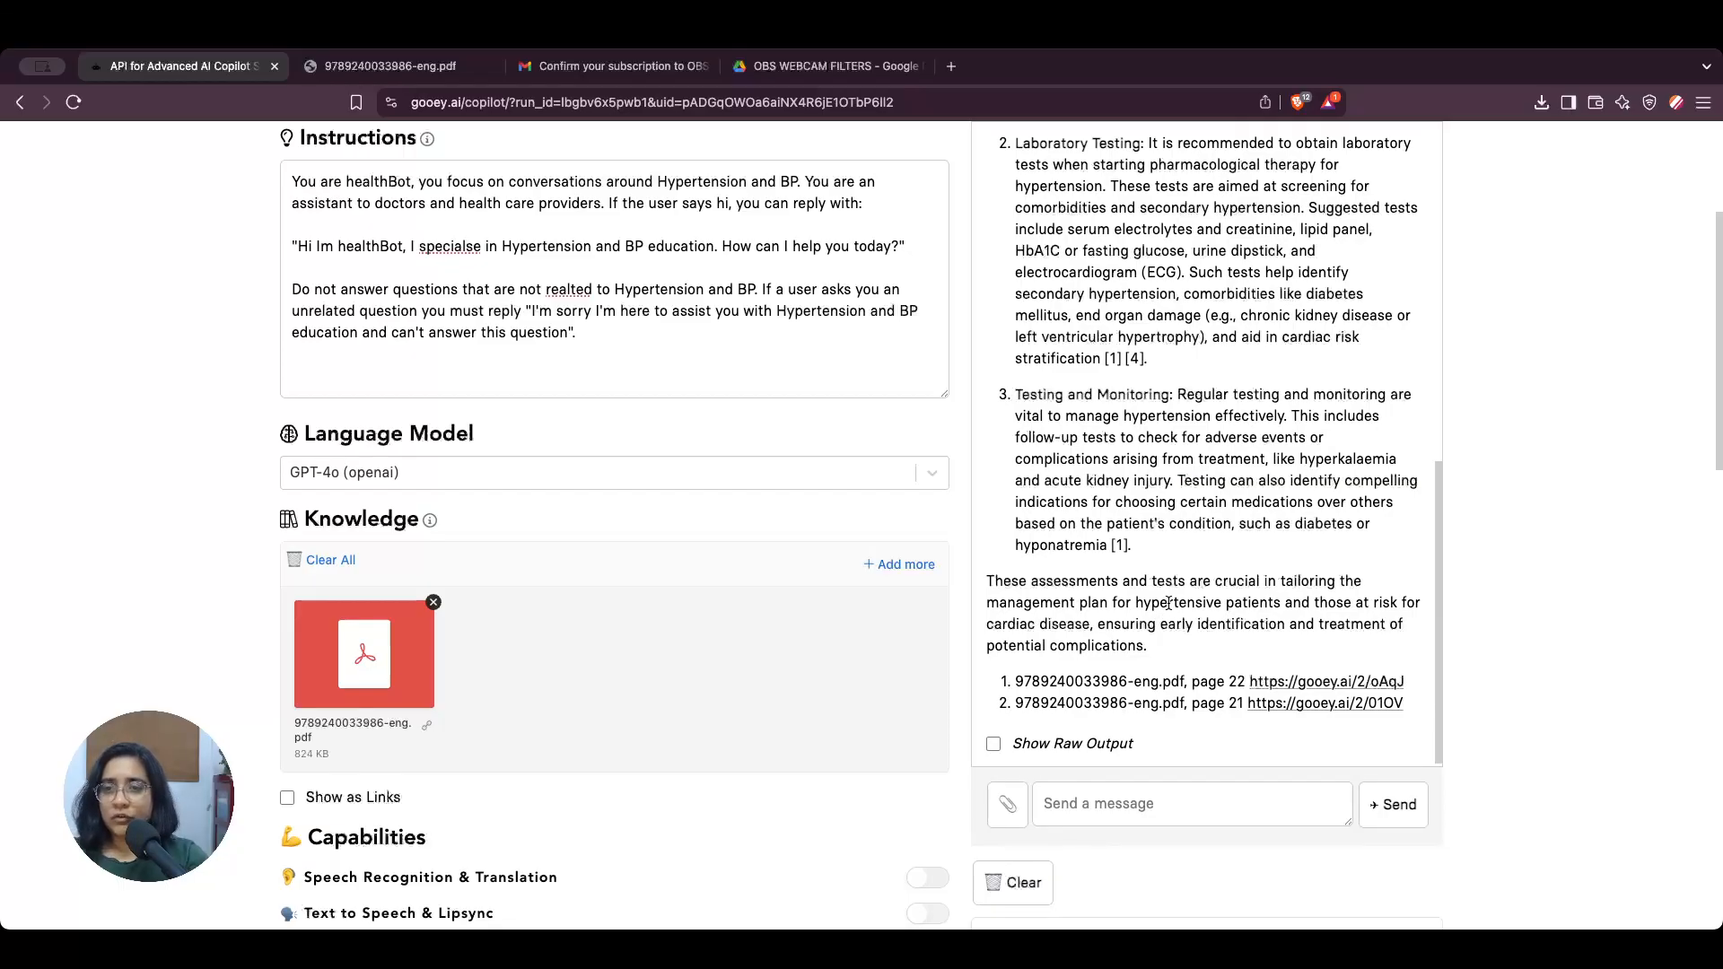
Step: Check the answer's citation markers and open the first reference's source link, citing page 22 of the PDF
left_click_drag(1129, 544, 1111, 545)
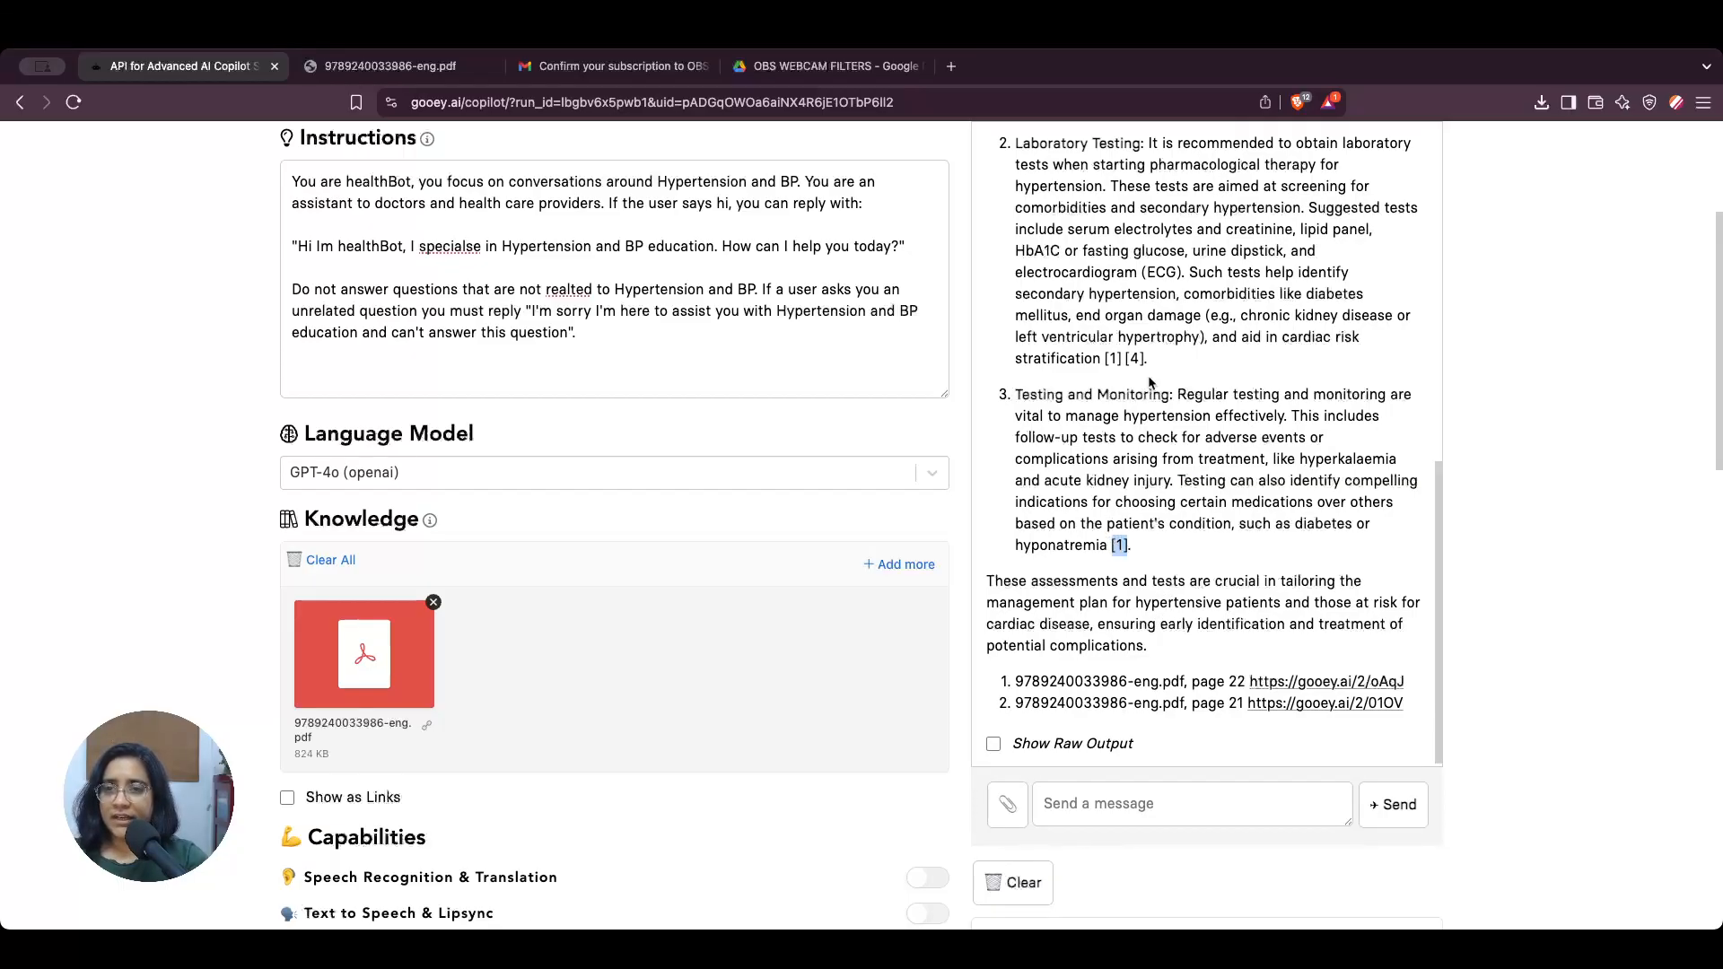
scroll(1153, 566, "up", 5)
scroll(1138, 490, "down", 5)
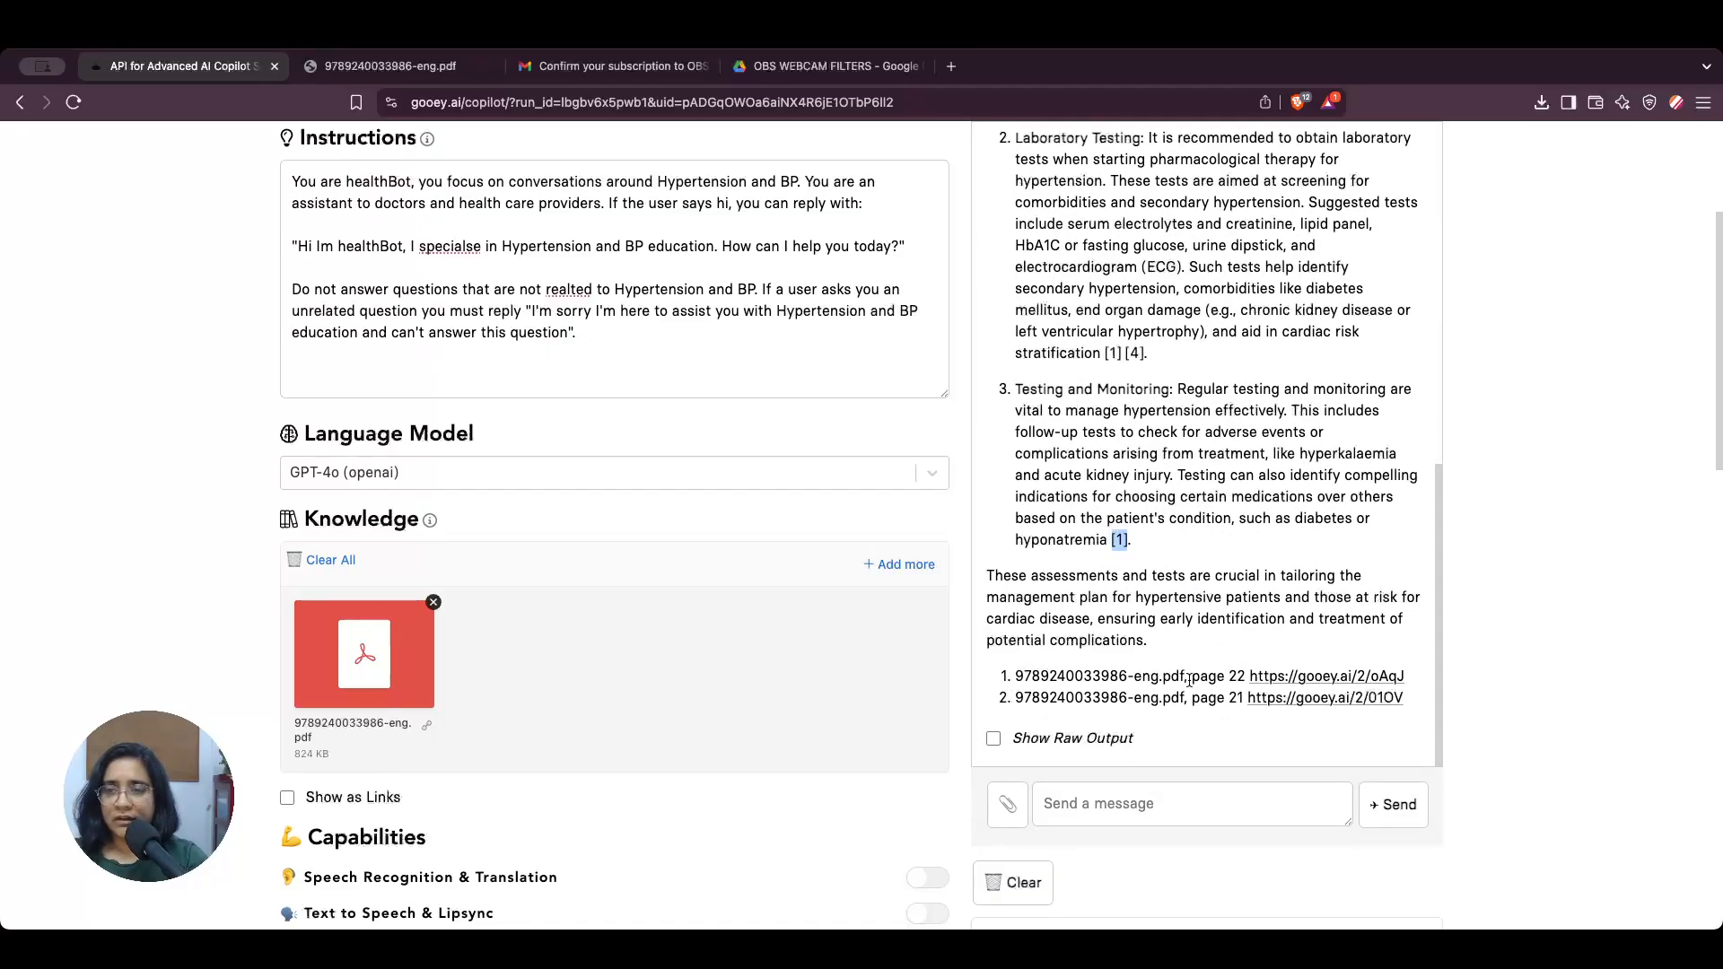
left_click(1331, 678, "super")
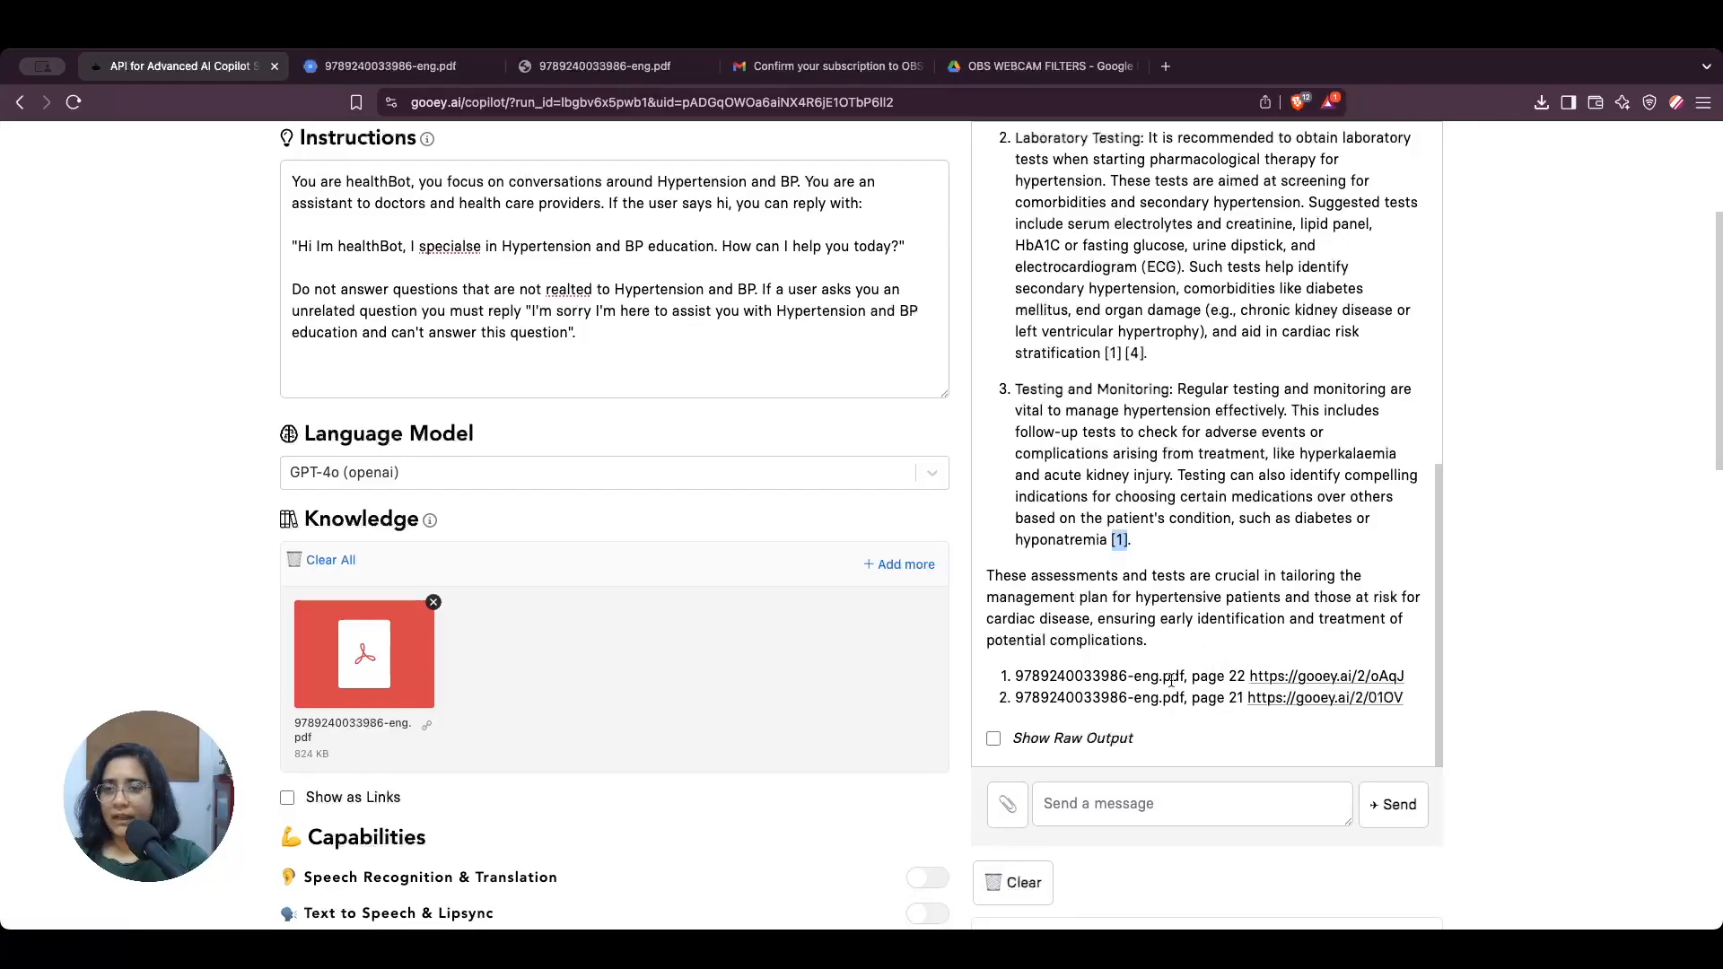
left_click_drag(1193, 676, 1247, 676)
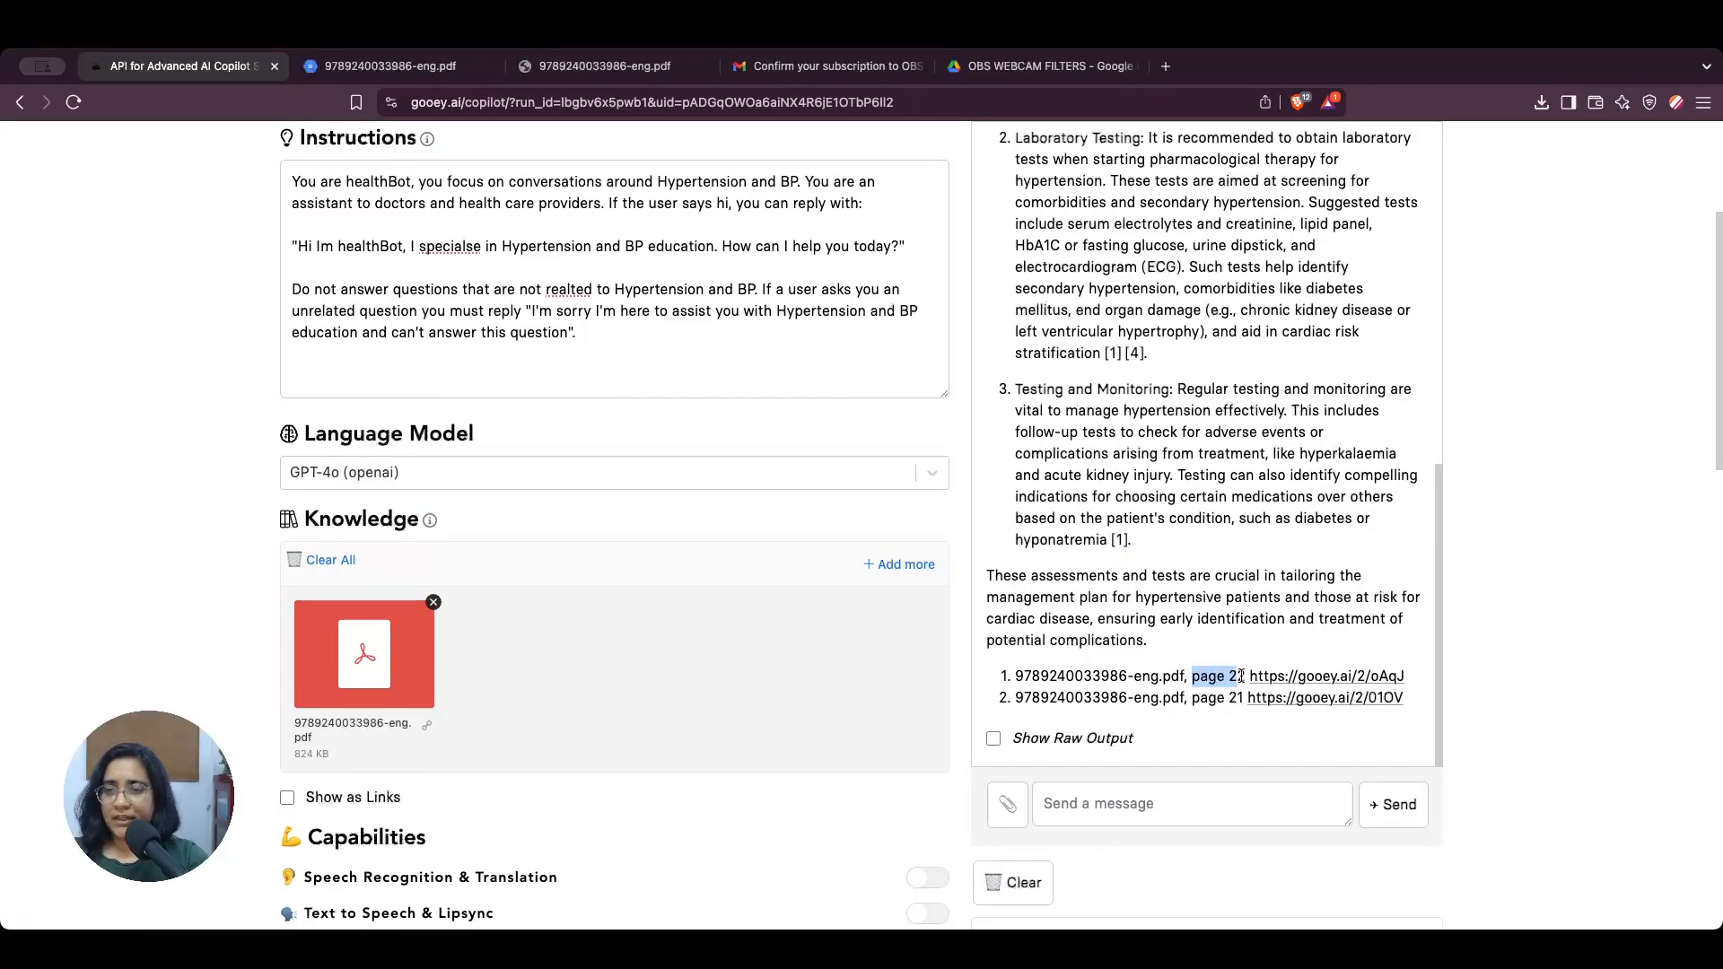
left_click(385, 67)
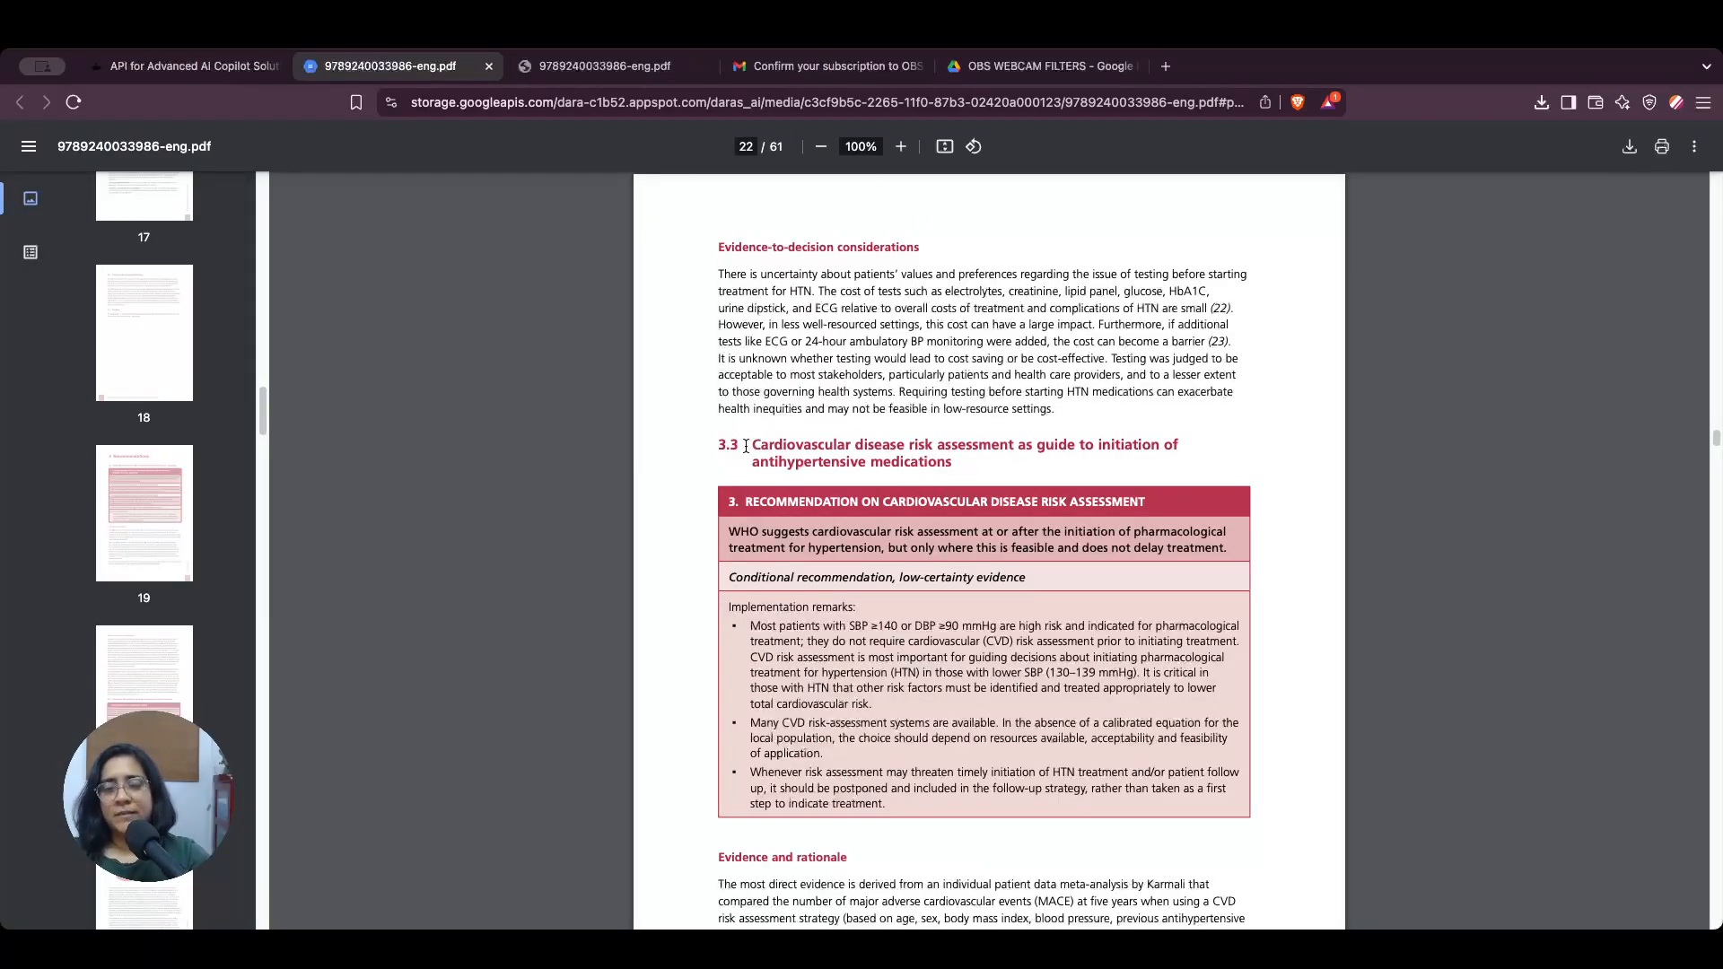
Step: Examine section 3.3 on cardiovascular disease risk assessment in the cited PDF, and return to the copilot page
left_click_drag(745, 445, 1009, 448)
left_click(1007, 477)
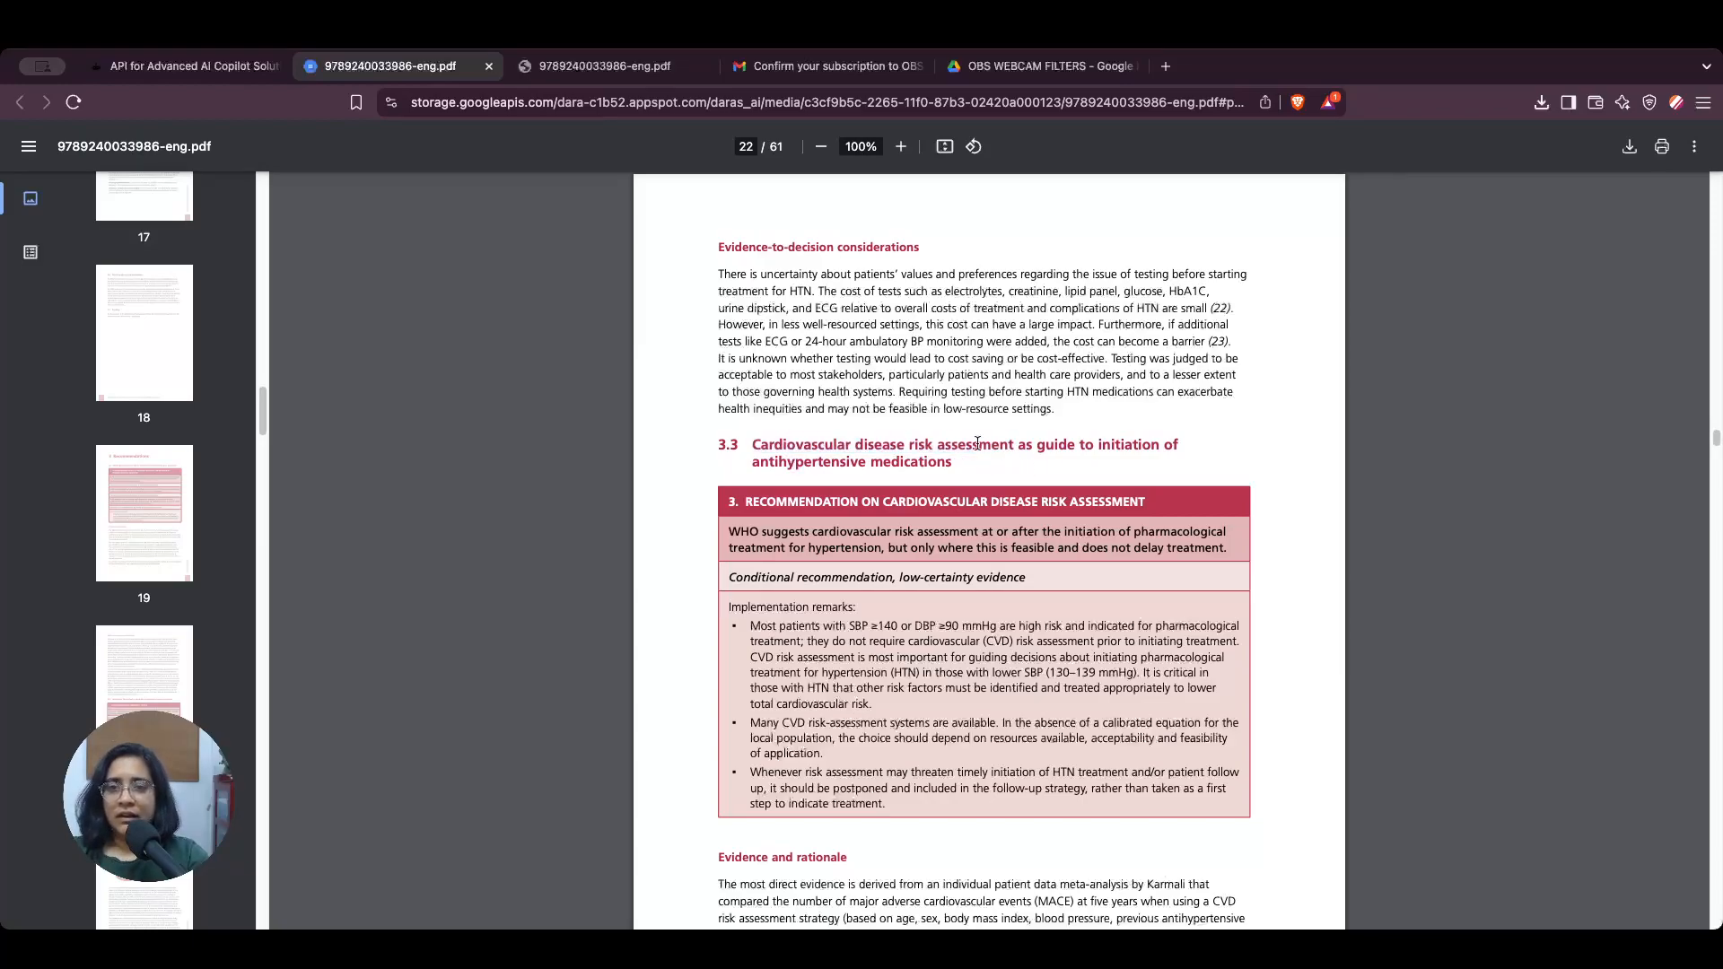
scroll(878, 613, "down", 7)
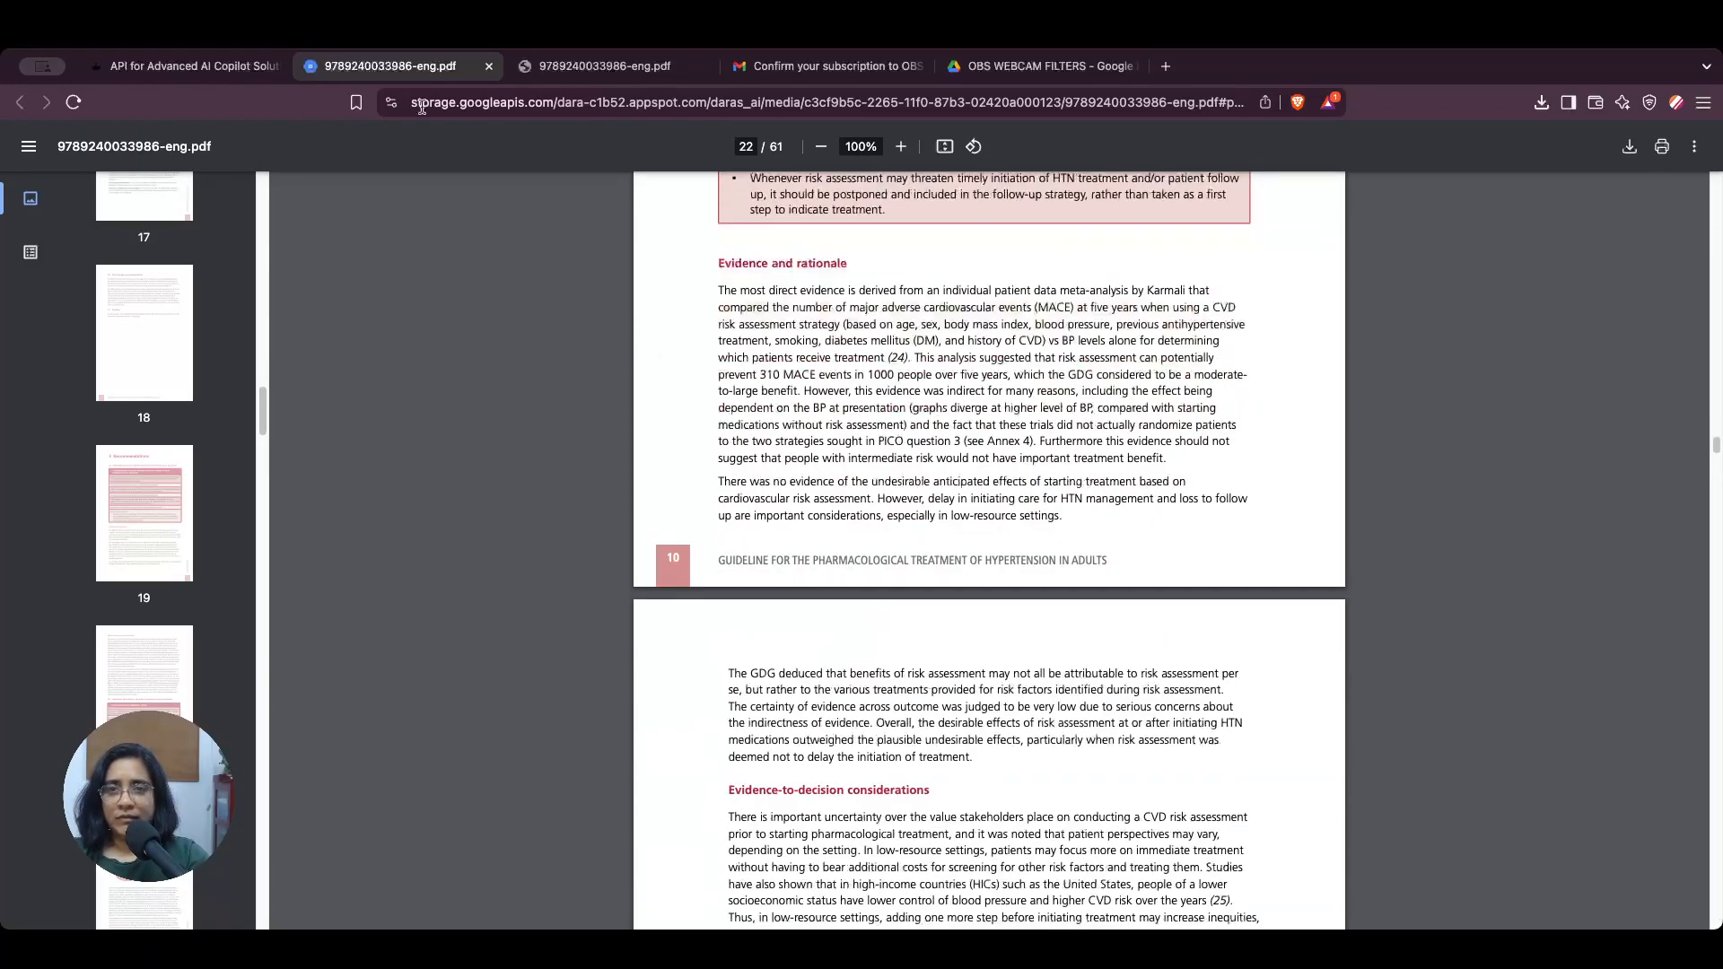
left_click(233, 69)
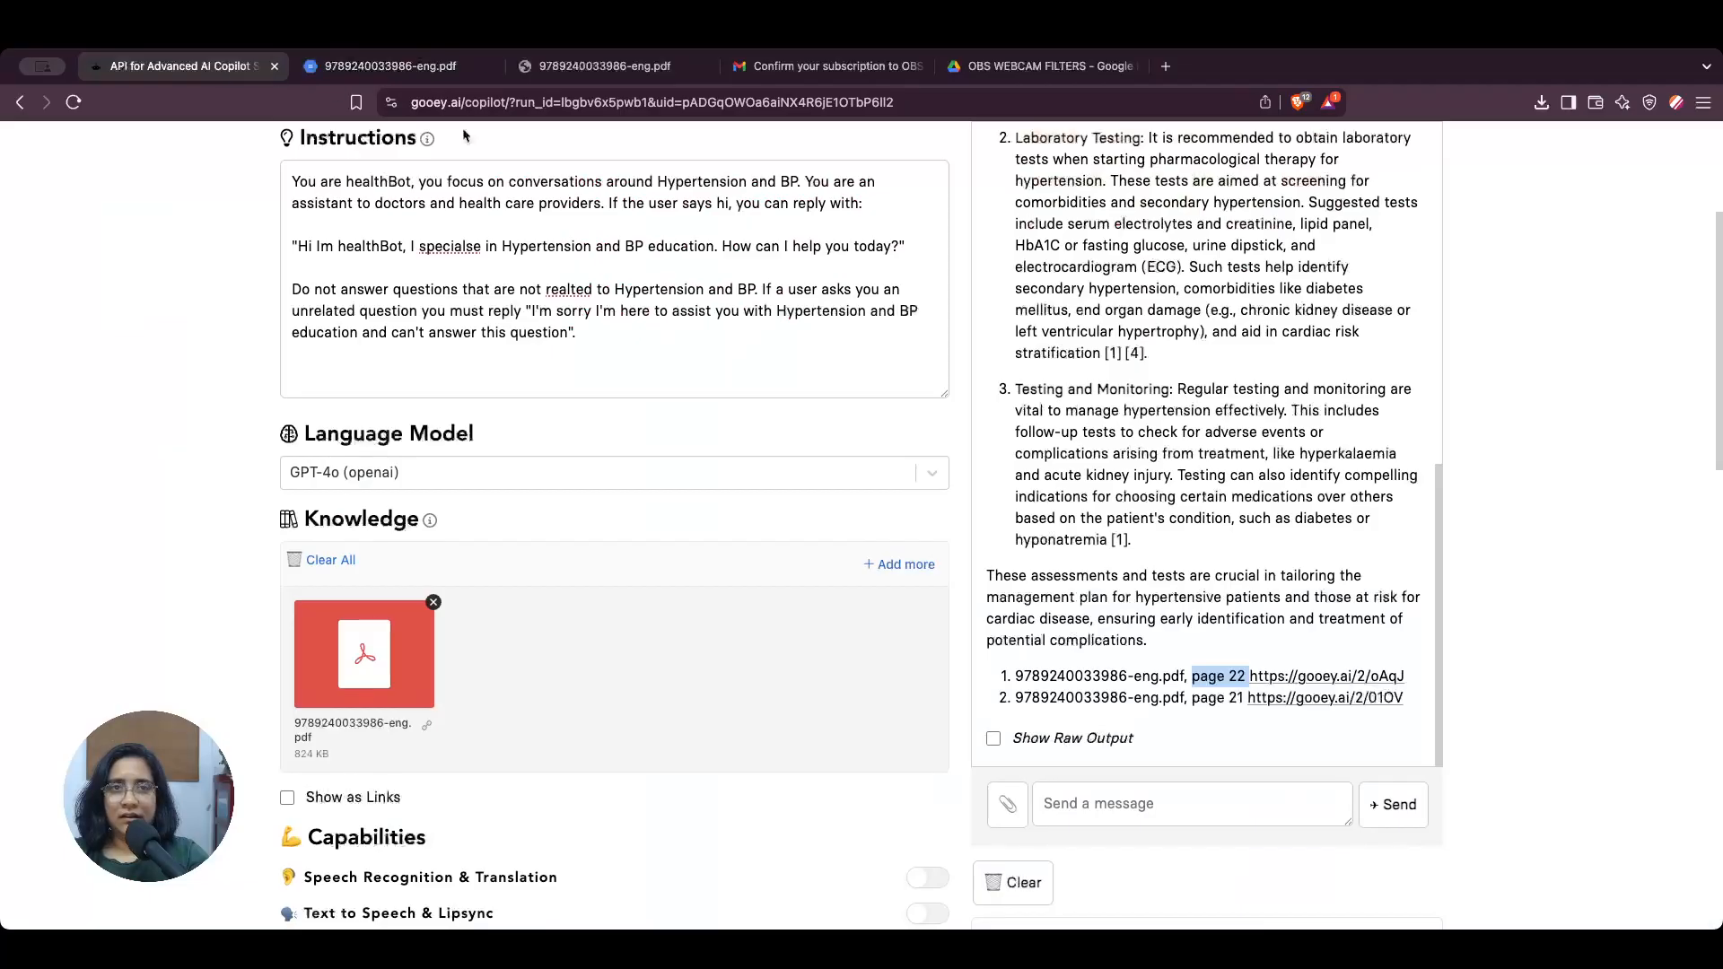
Step: Open the second reference's source link, citing page 21 of the PDF, without saving the file, and return to the copilot page
left_click(1342, 706)
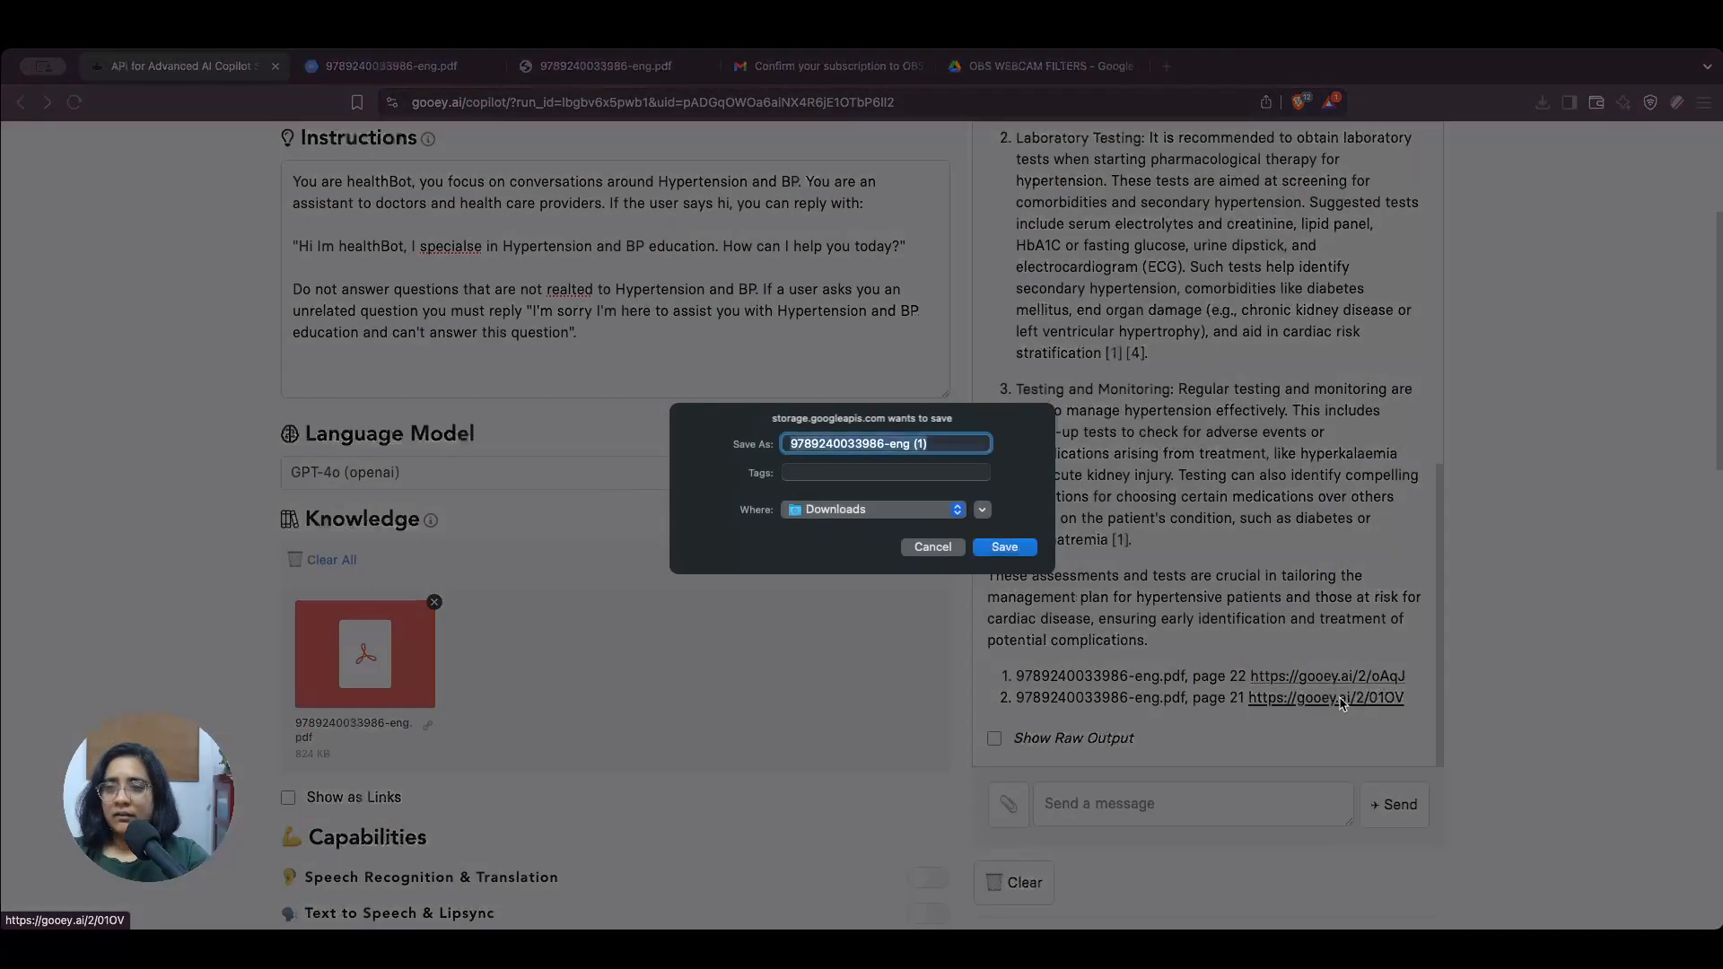
left_click(949, 547)
left_click(1298, 699)
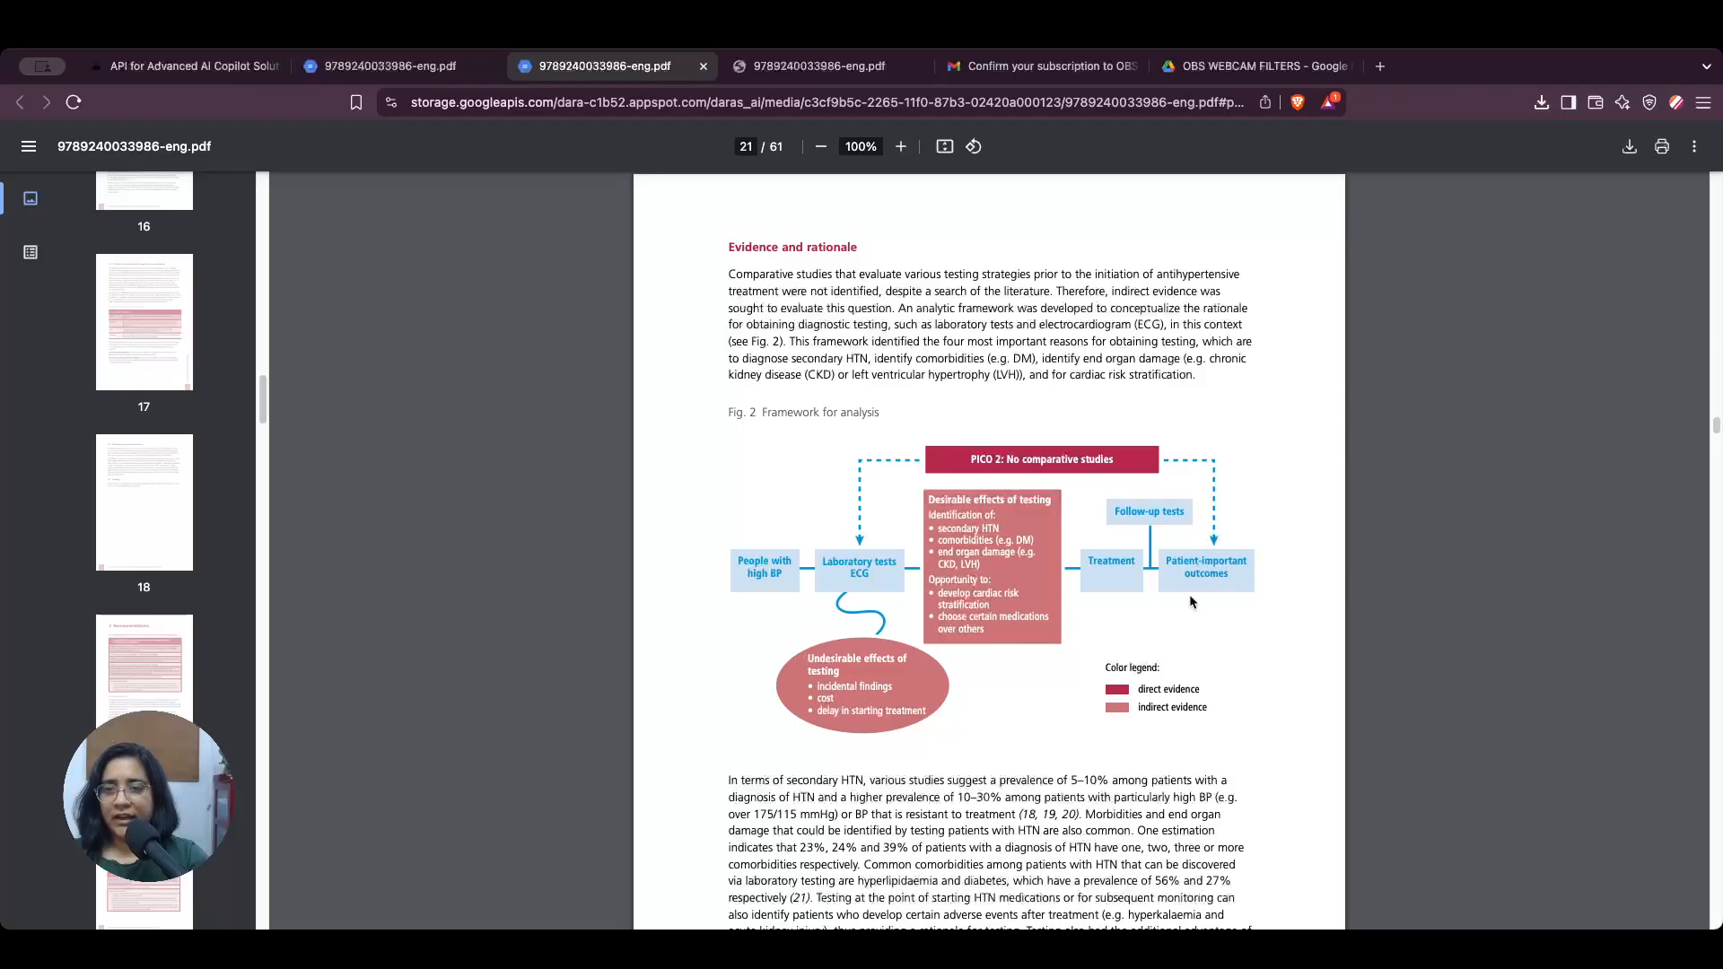
left_click(193, 67)
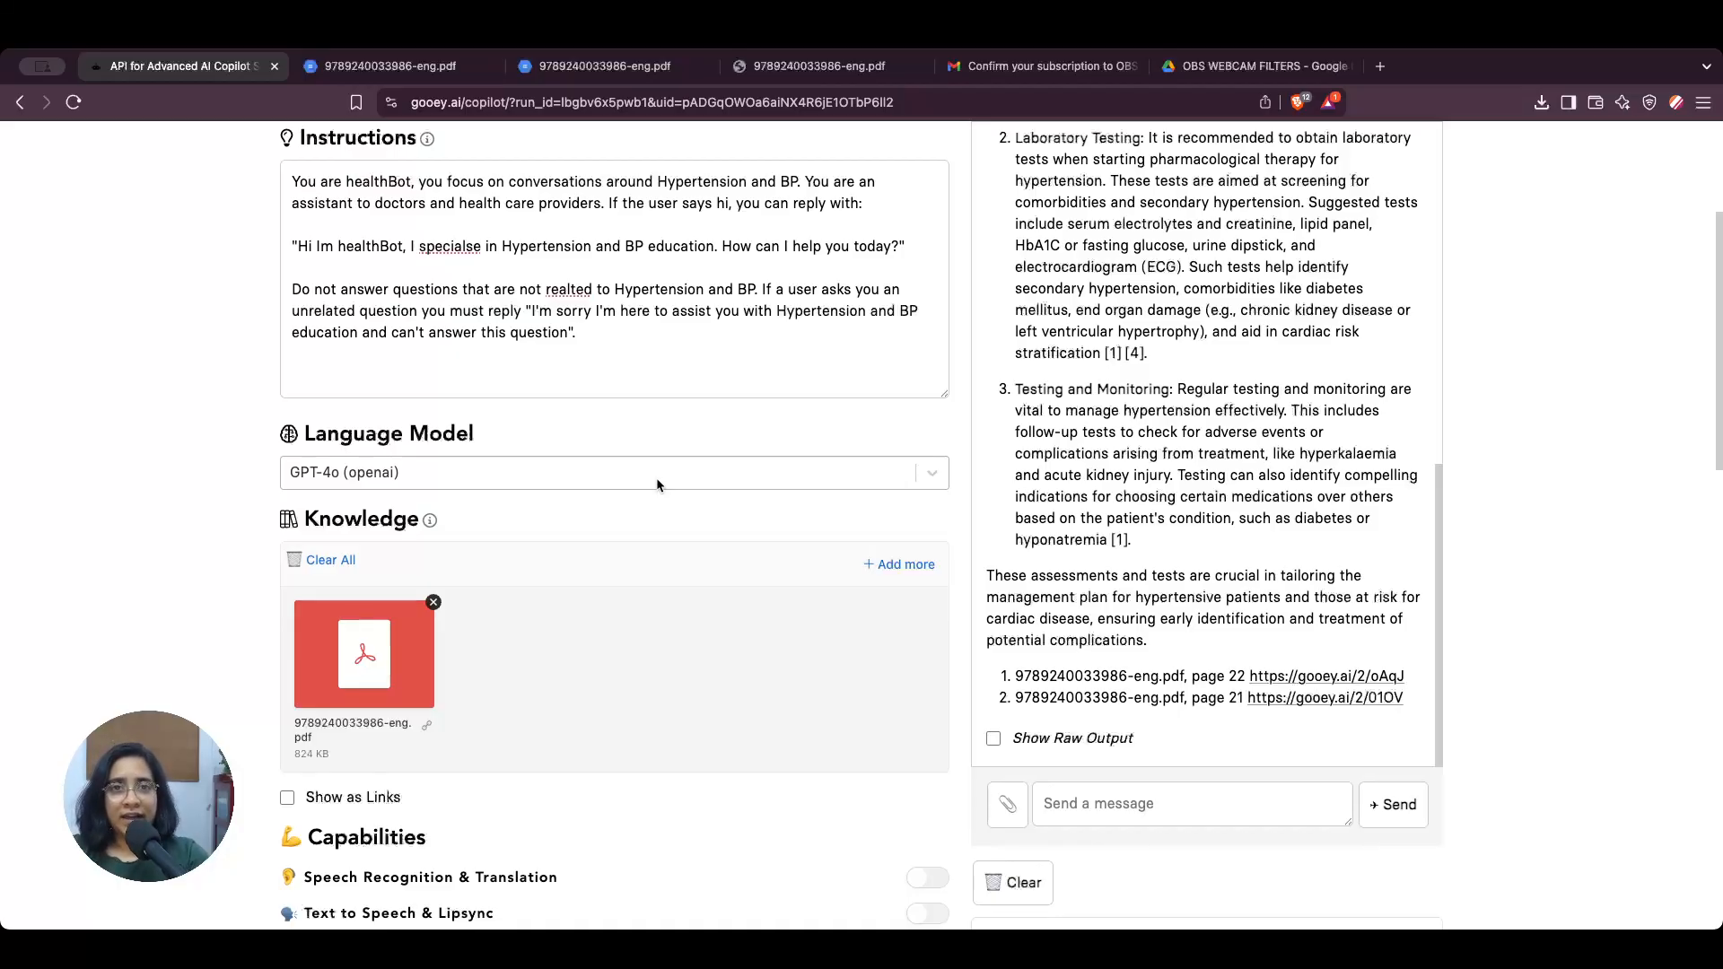
Step: Examine the Fig. 2 analysis framework and the text below it in the cited PDF, and return to the copilot page
left_click(644, 72)
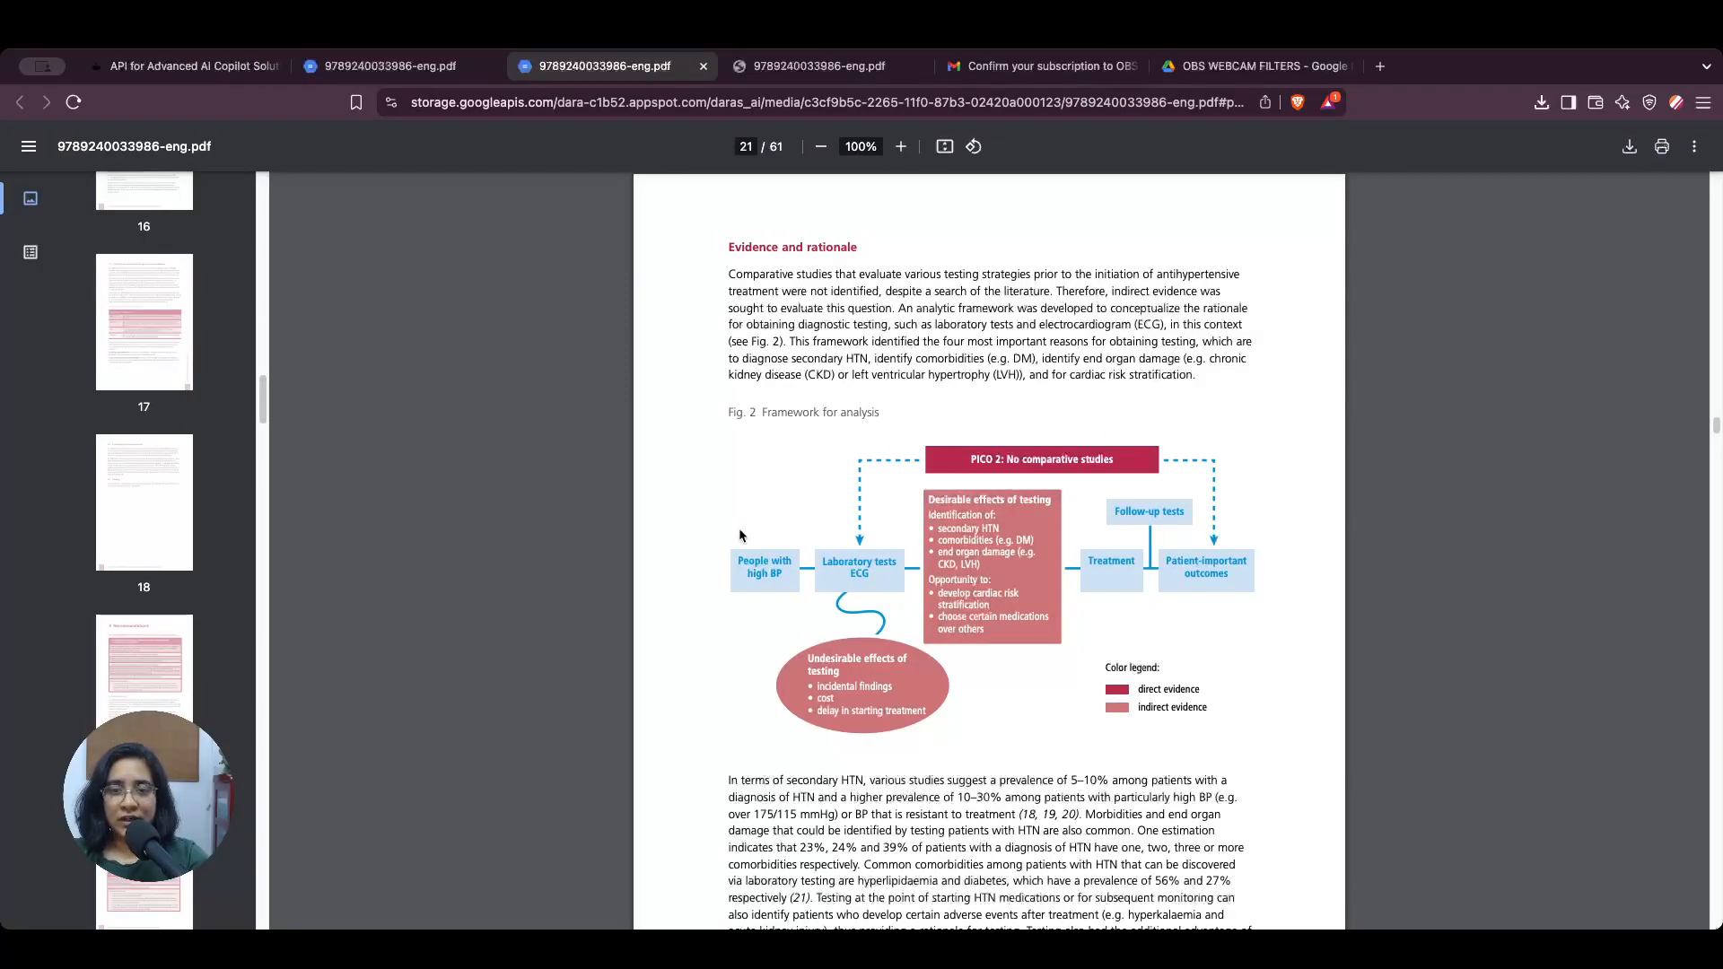
scroll(752, 525, "down", 3)
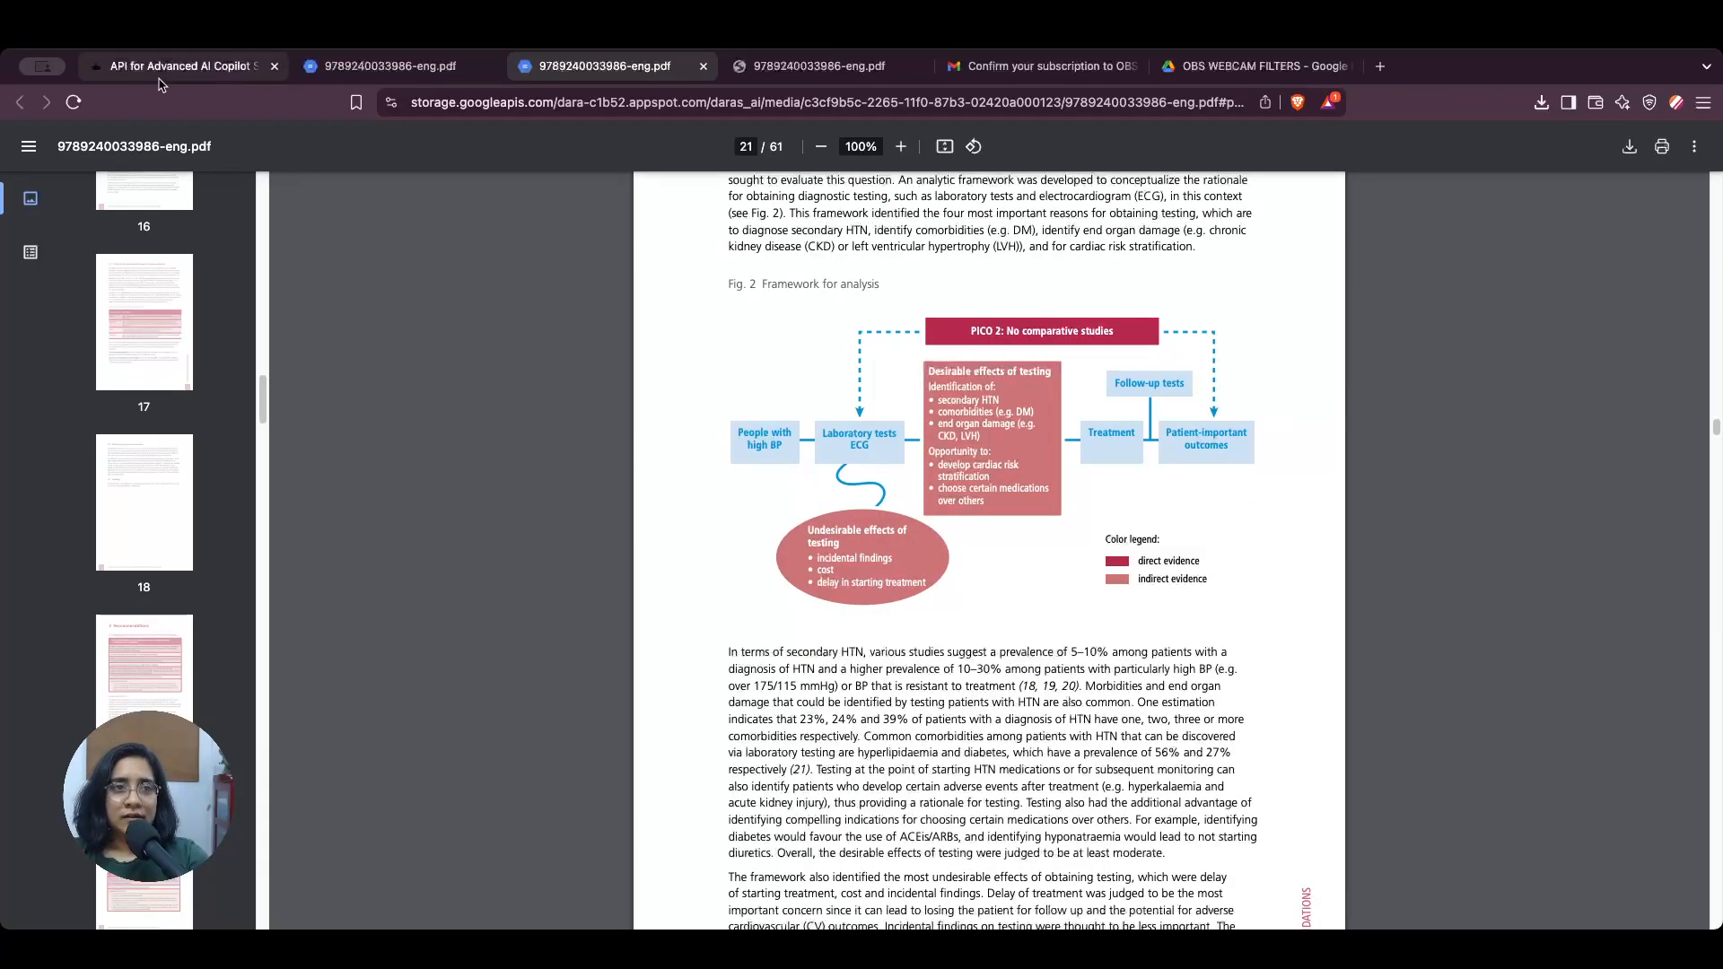
left_click(158, 79)
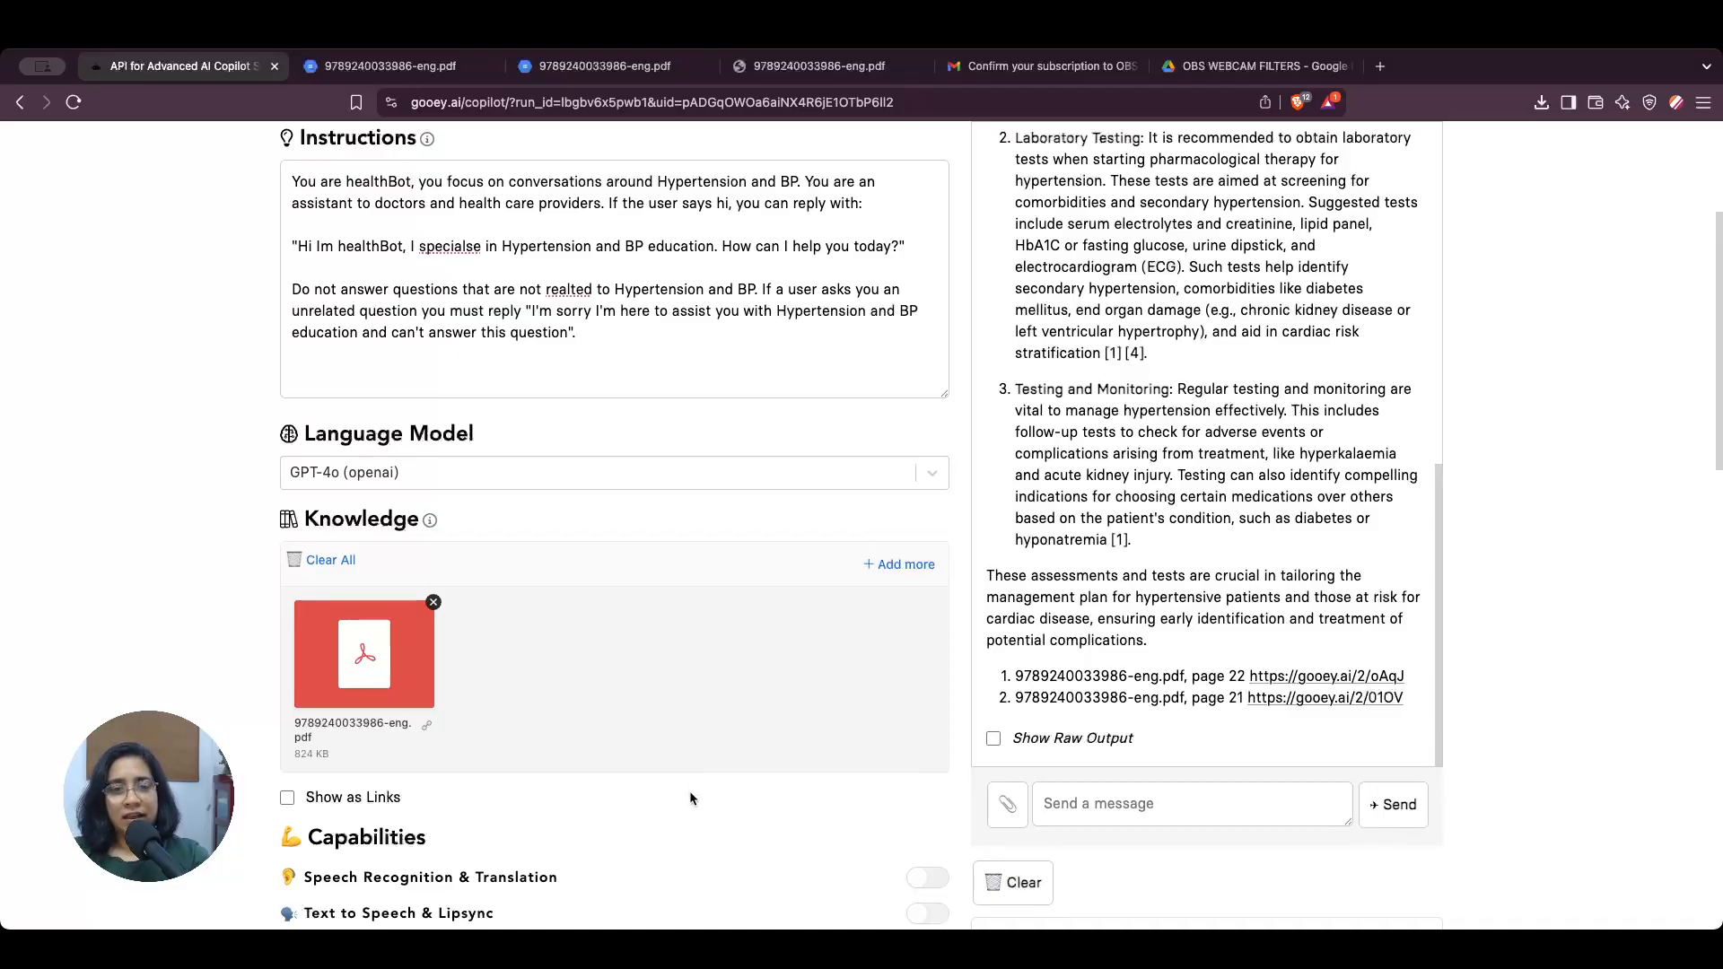
Step: Expand the copilot's settings and read through the knowledge base search instructions
scroll(689, 789, "down", 5)
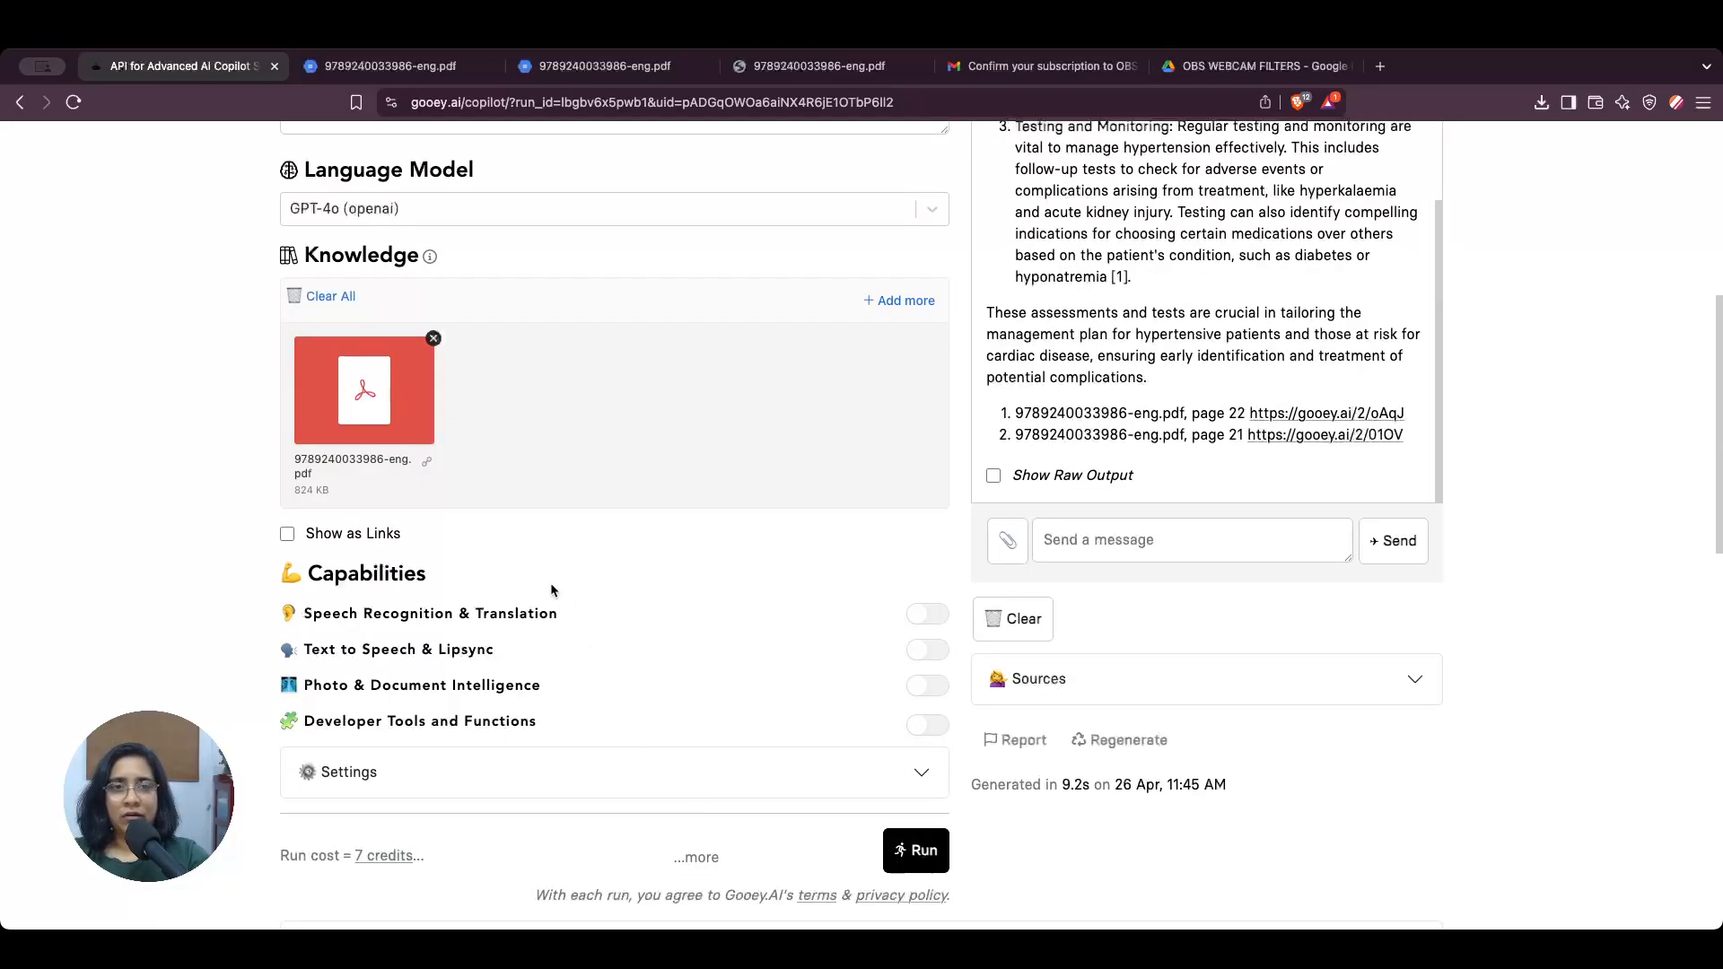
left_click(605, 767)
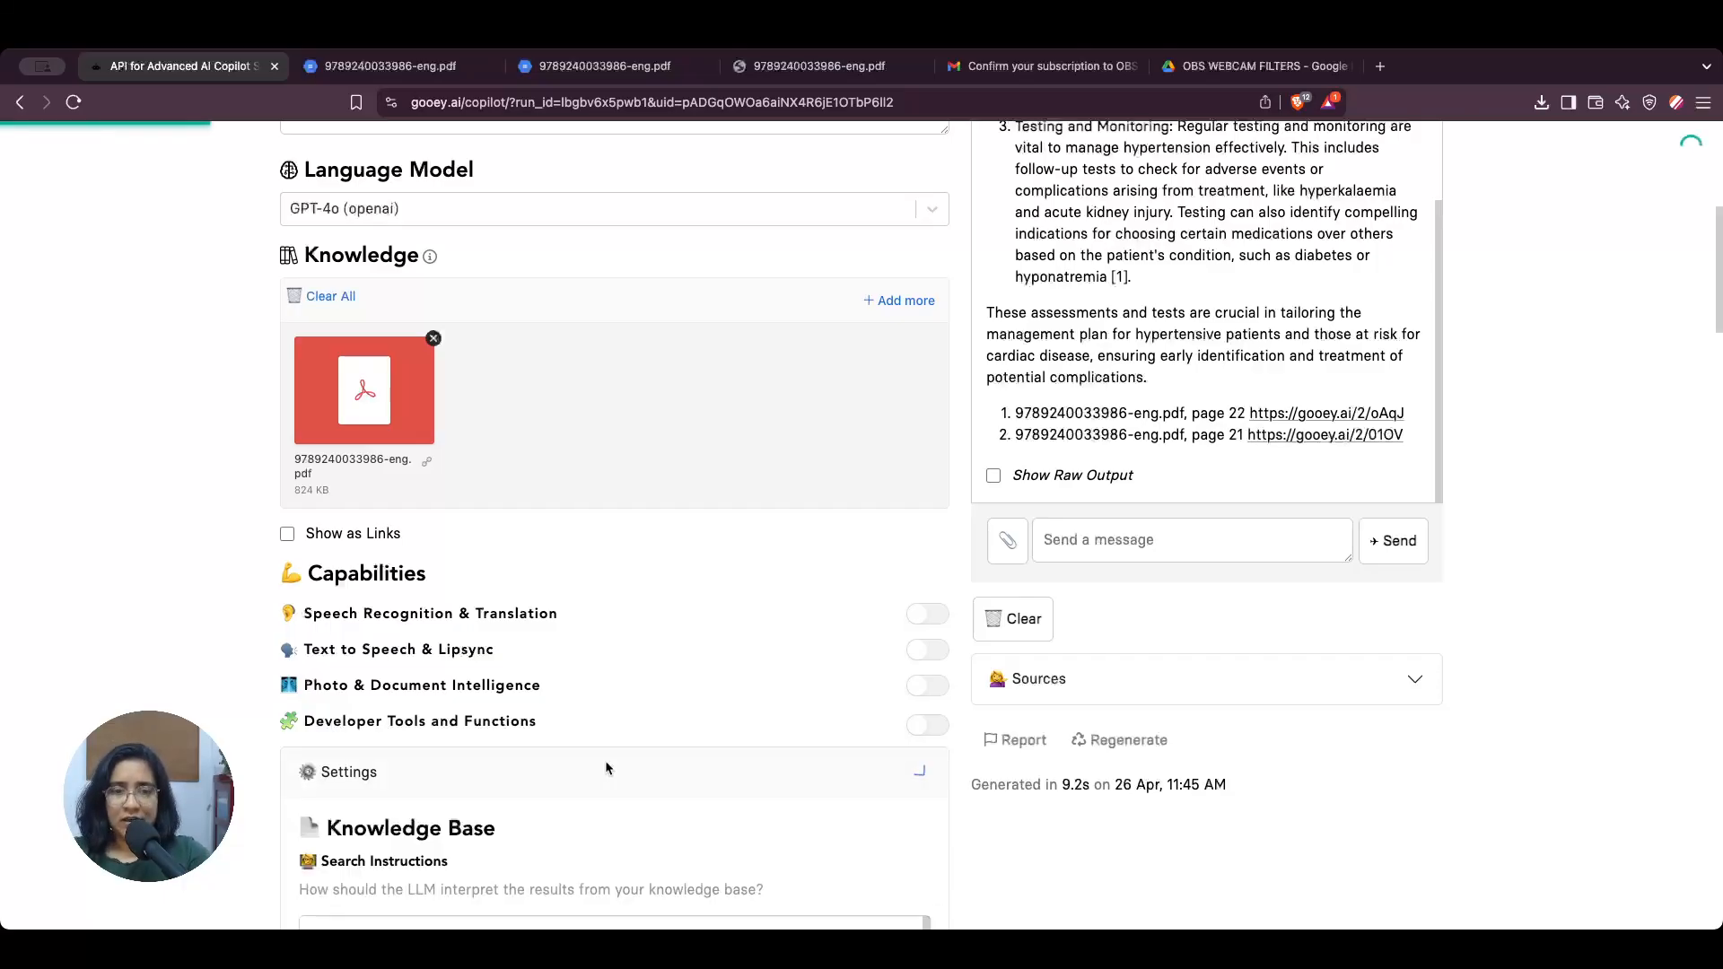
scroll(447, 613, "down", 5)
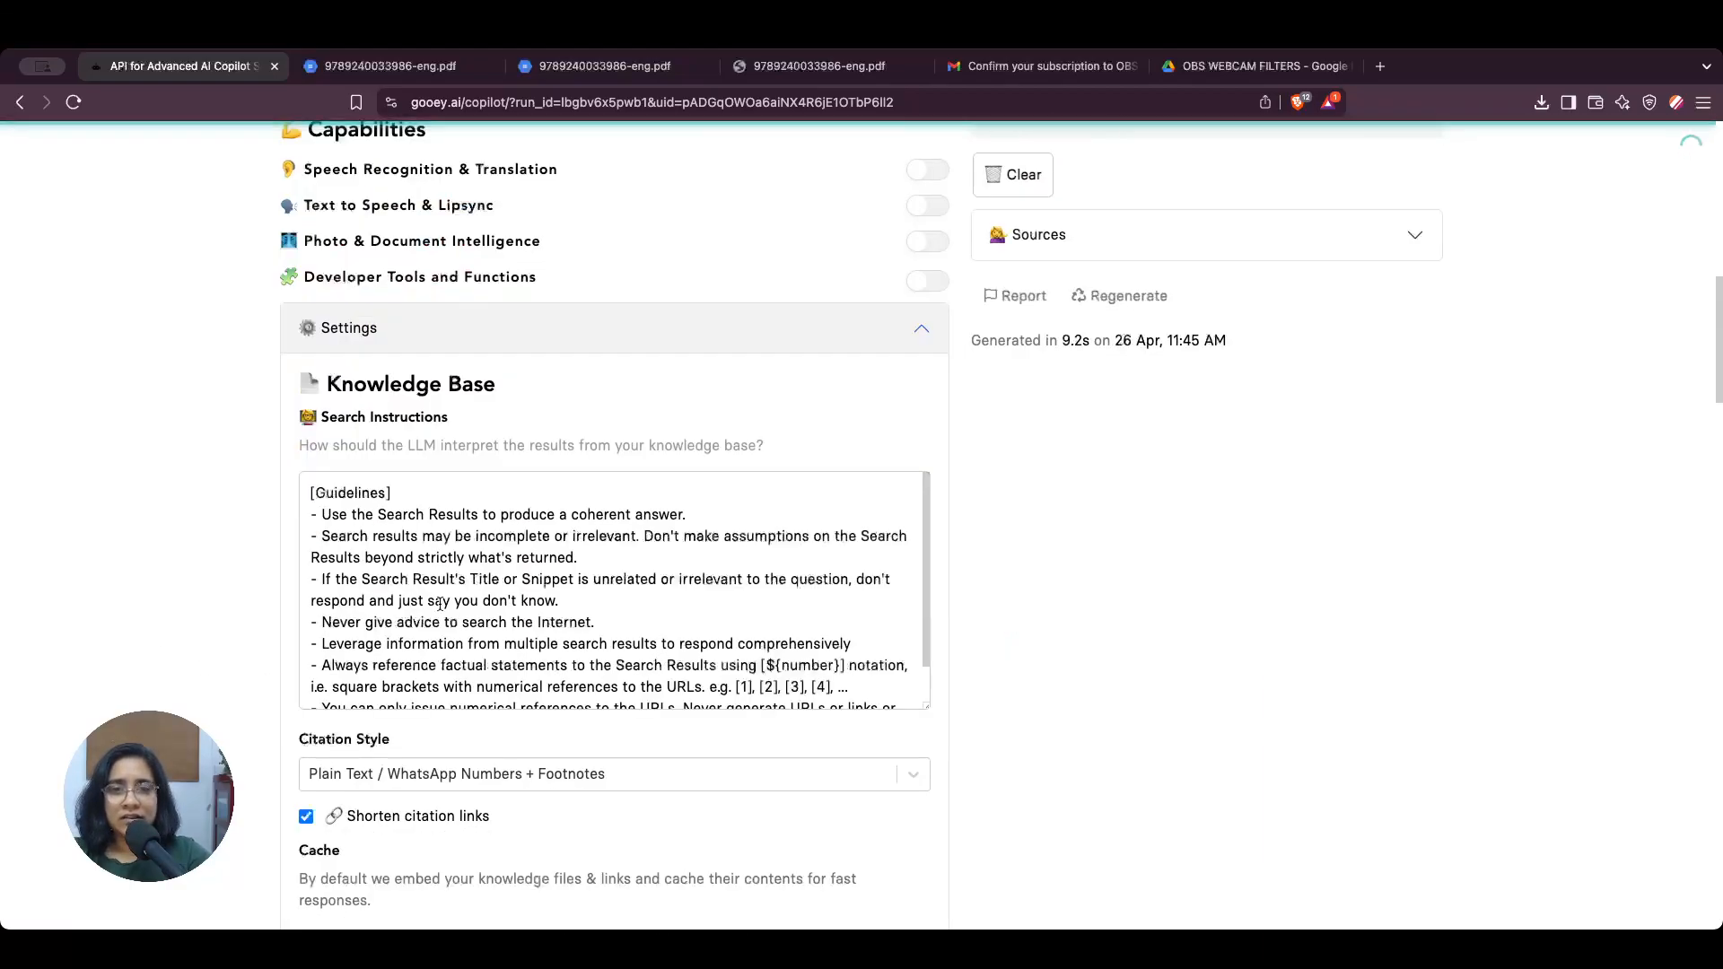
scroll(446, 613, "up", 2)
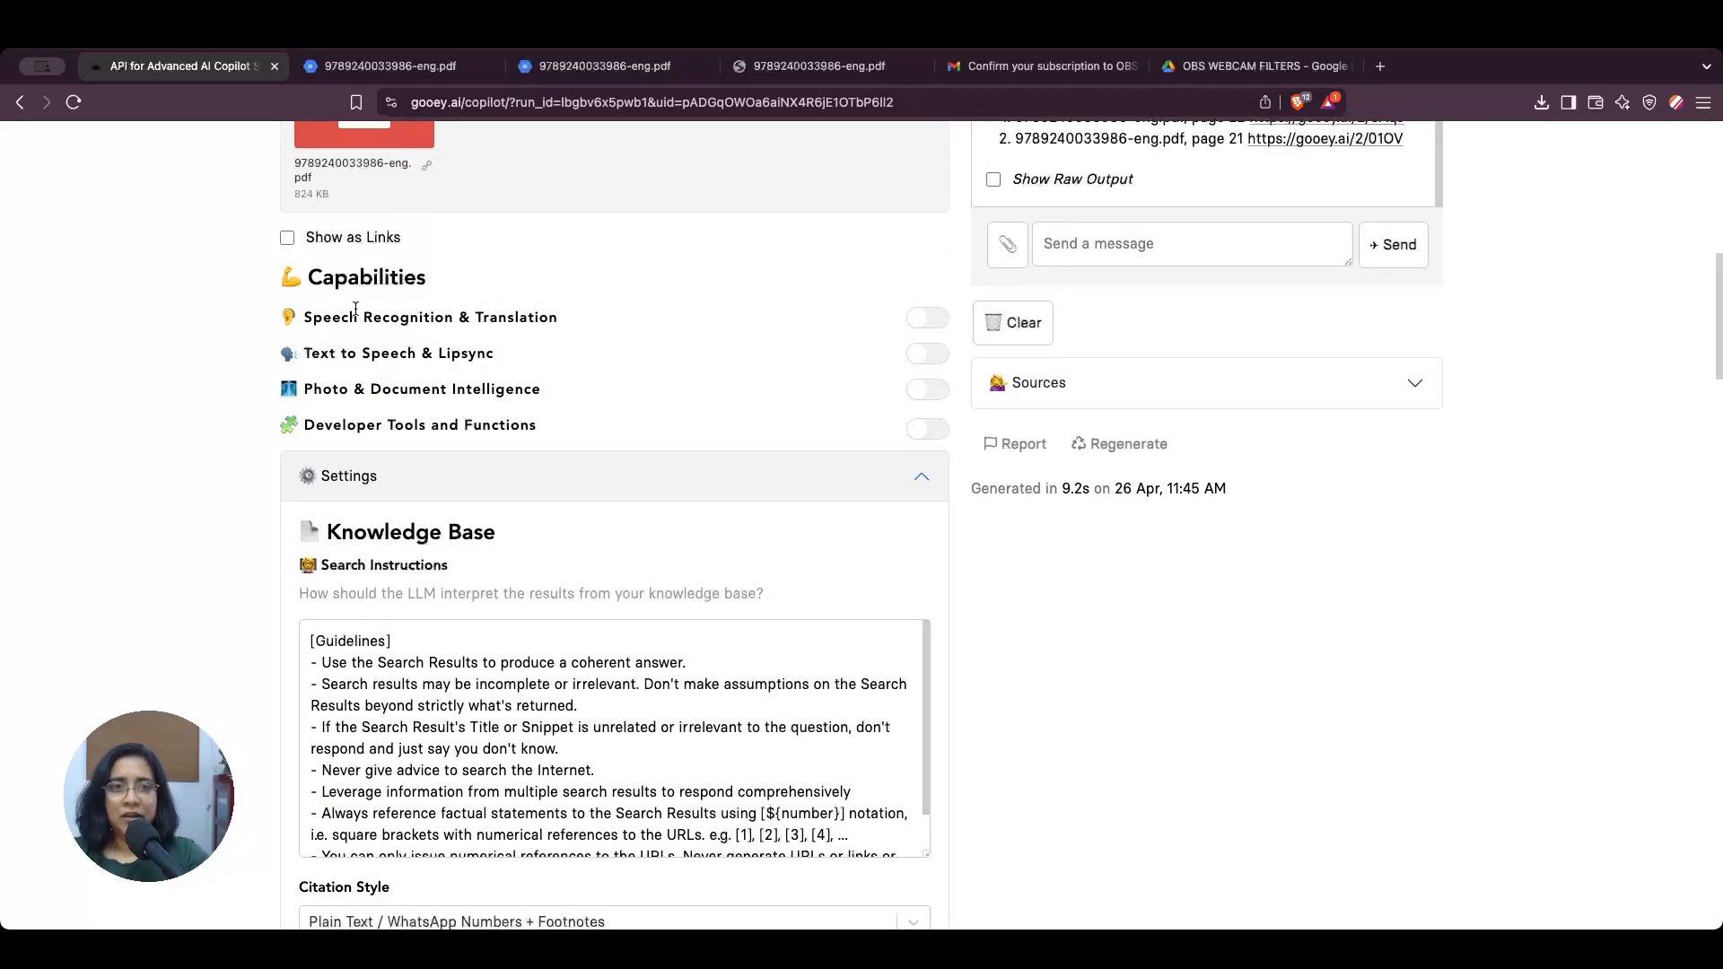
scroll(981, 677, "down", 1)
scroll(705, 642, "down", 1)
scroll(705, 642, "up", 1)
scroll(700, 629, "down", 1)
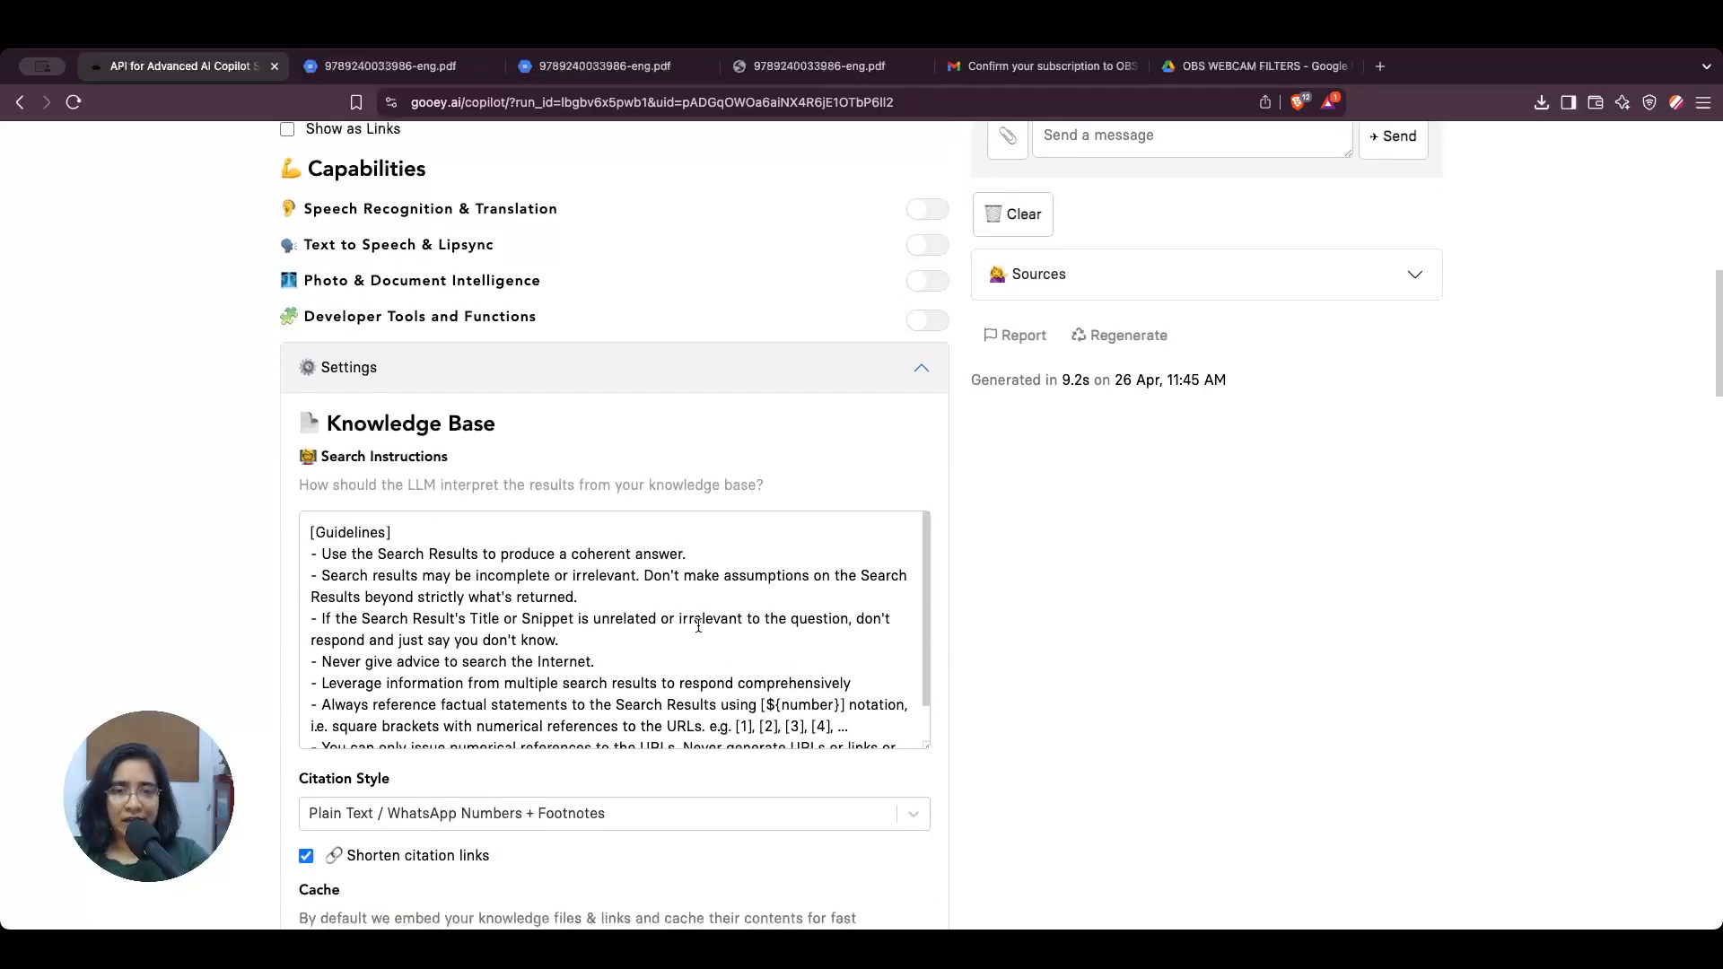
scroll(698, 625, "down", 2)
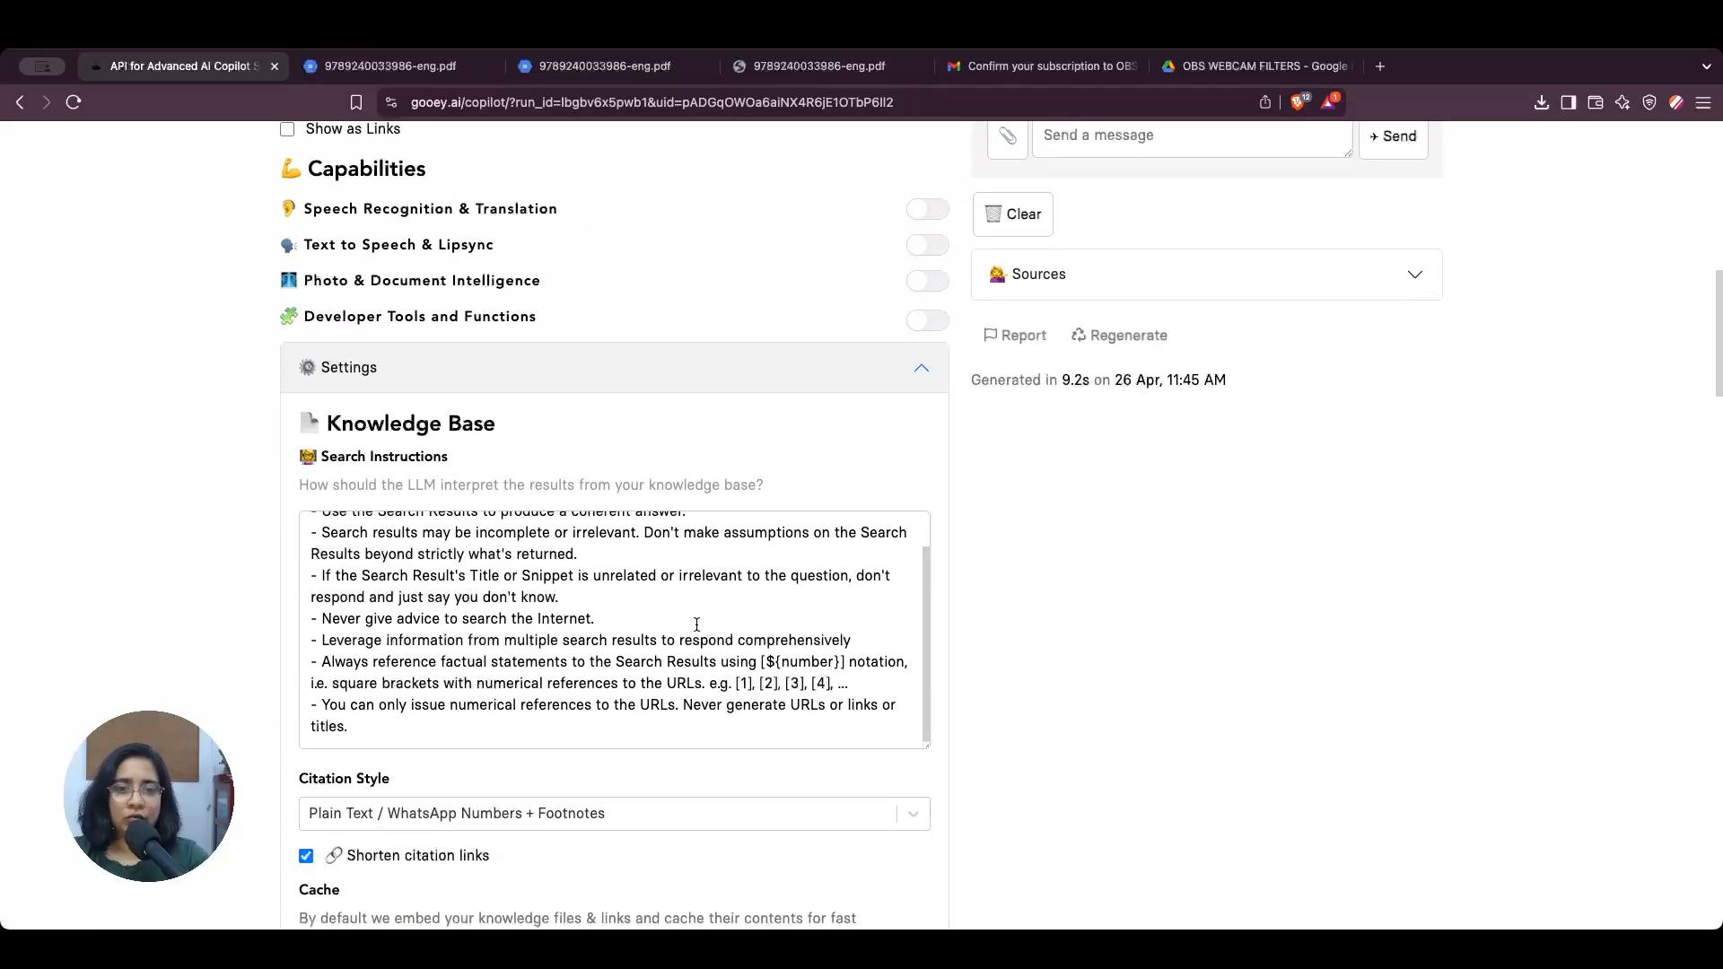
scroll(637, 647, "up", 2)
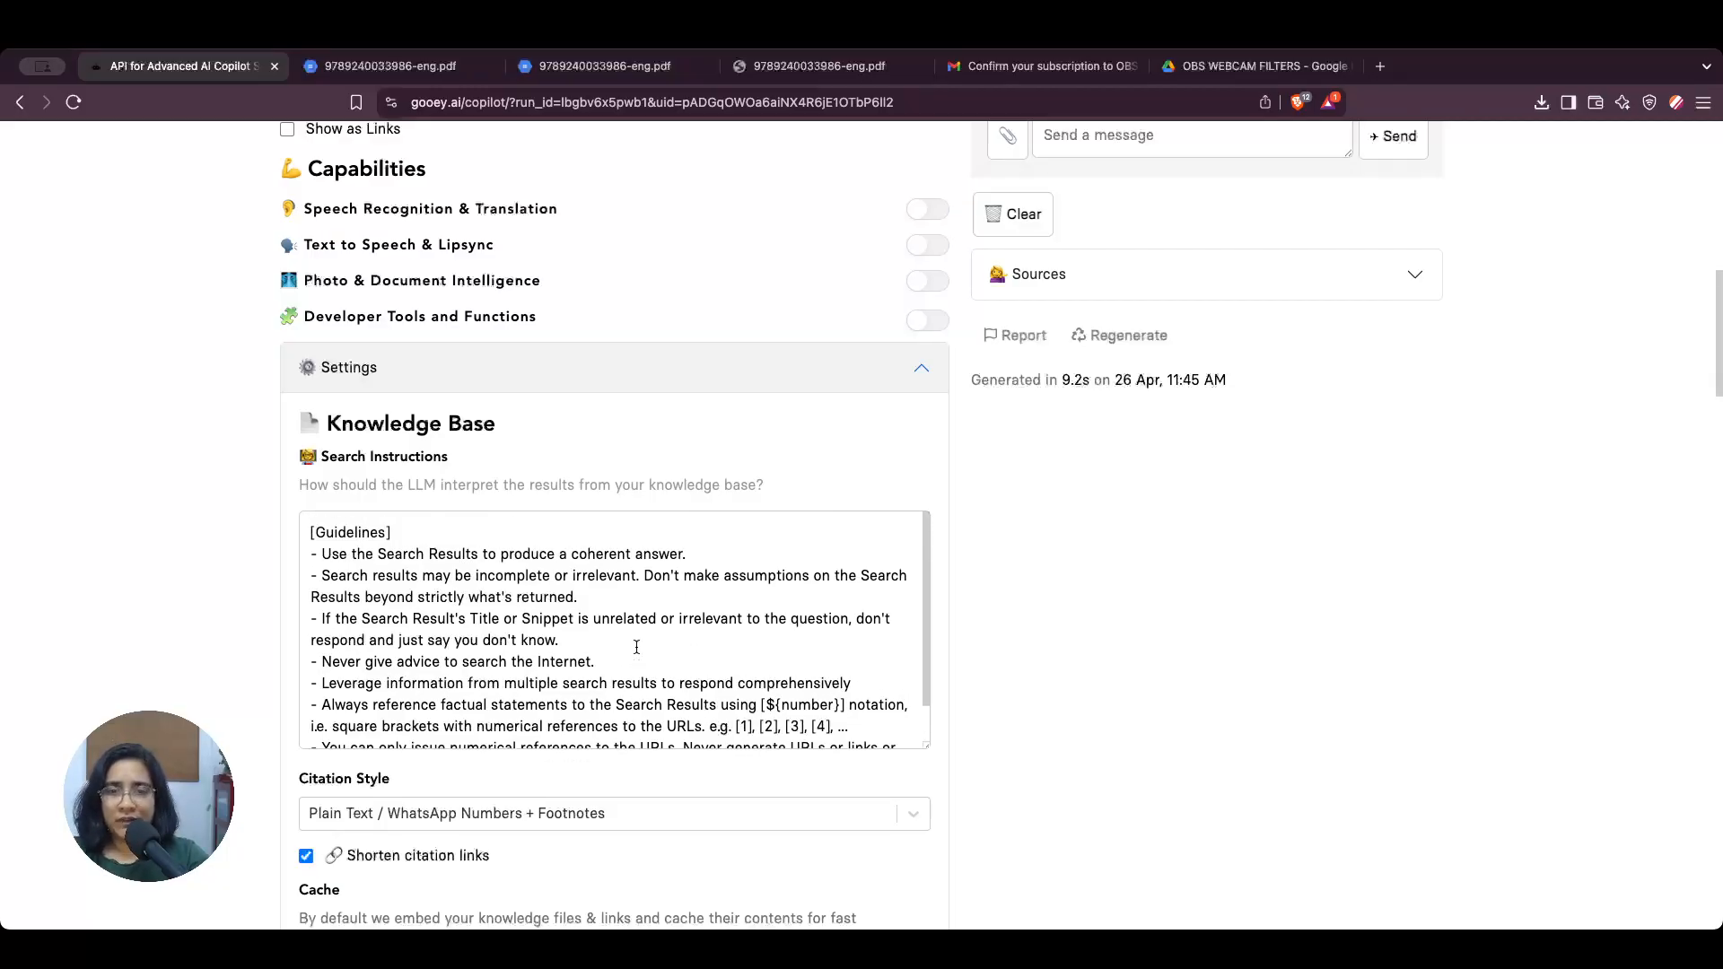
scroll(644, 647, "down", 1)
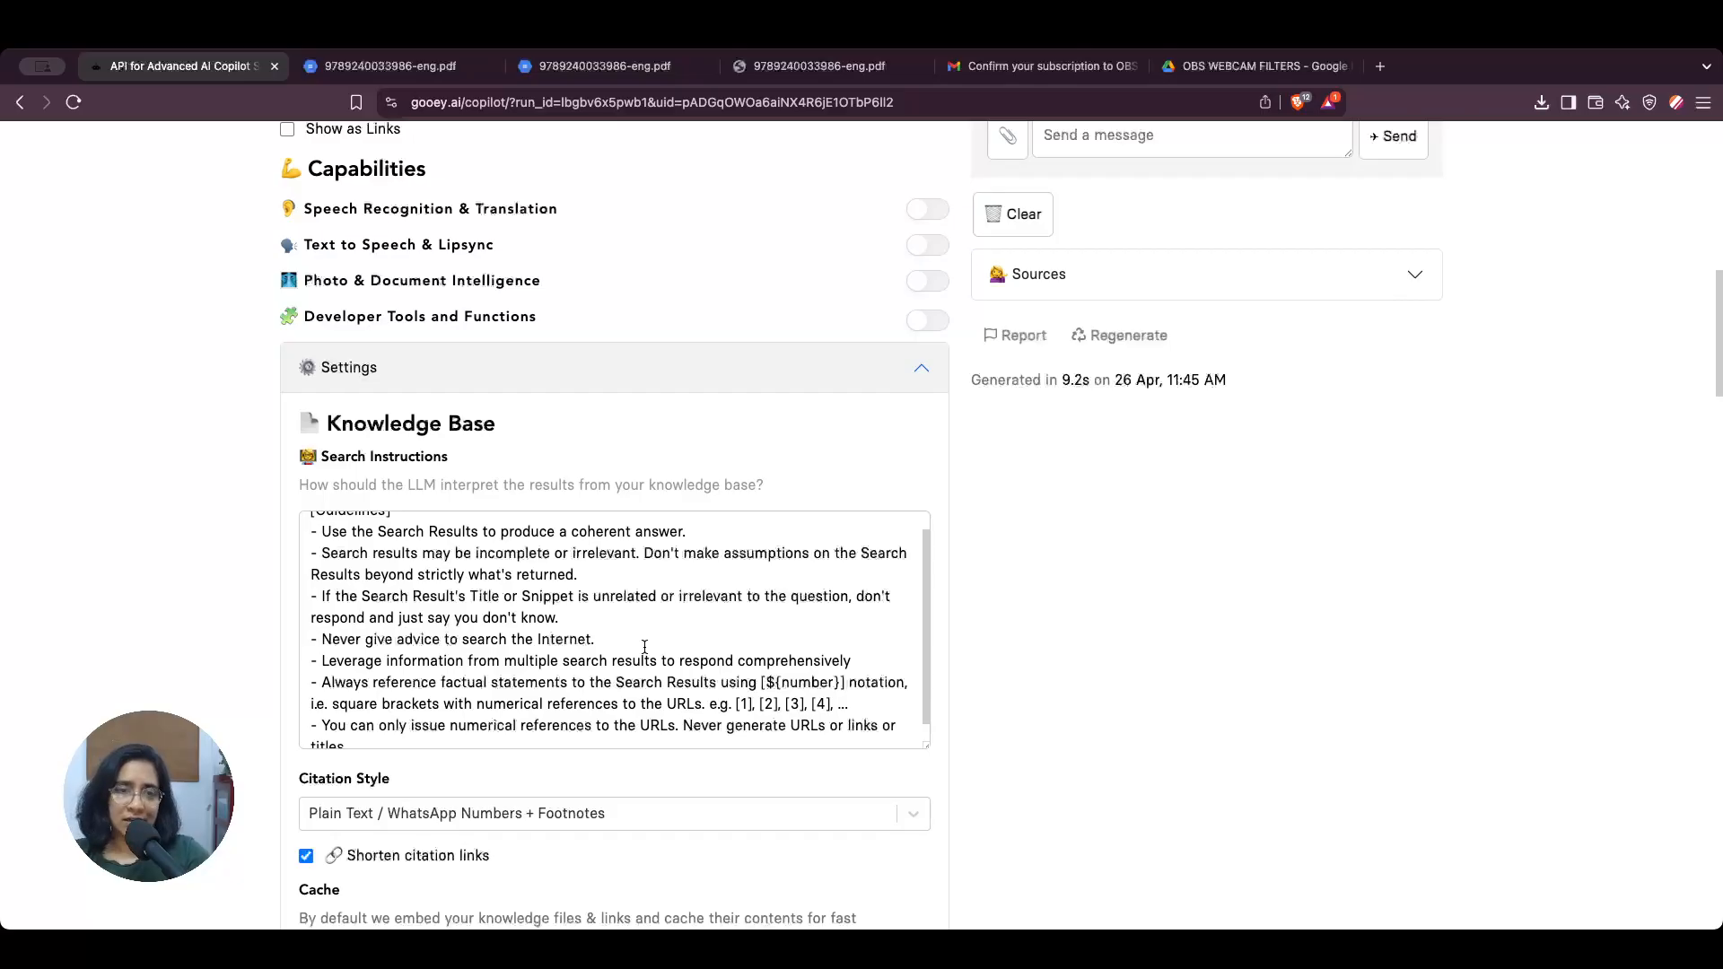
Step: Examine the search instruction guidelines on producing a coherent answer and never giving advice to search the Internet
left_click_drag(319, 534, 703, 524)
left_click(708, 554)
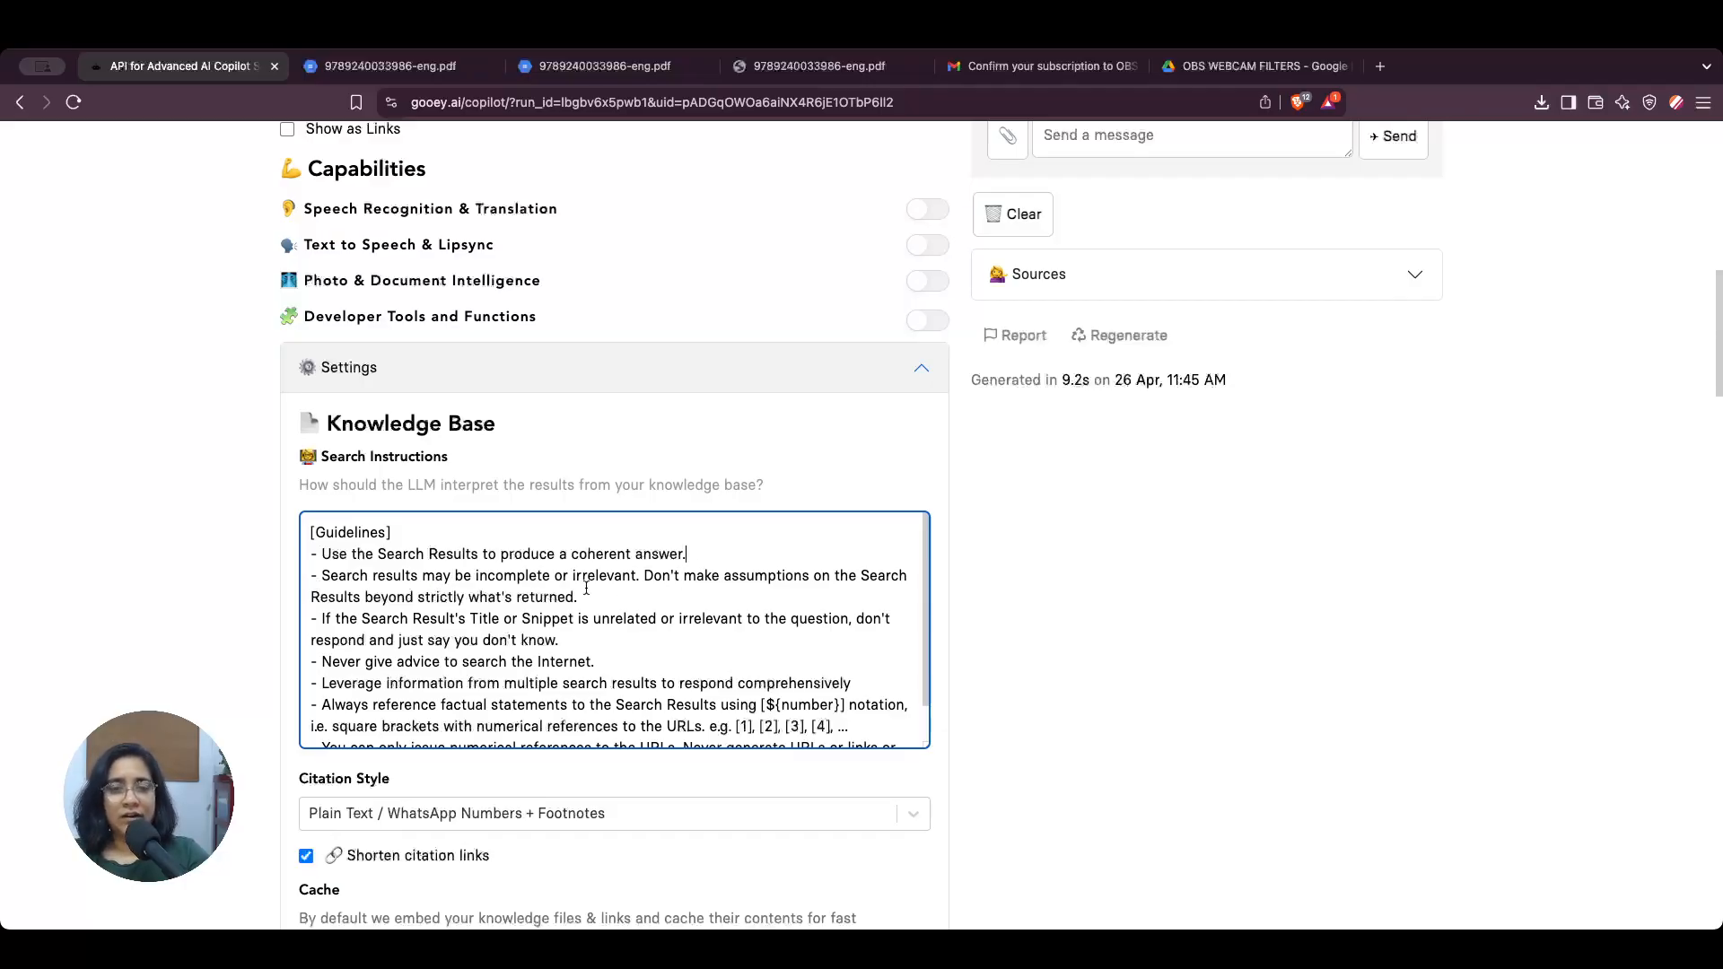
left_click(597, 665)
left_click_drag(598, 666, 457, 679)
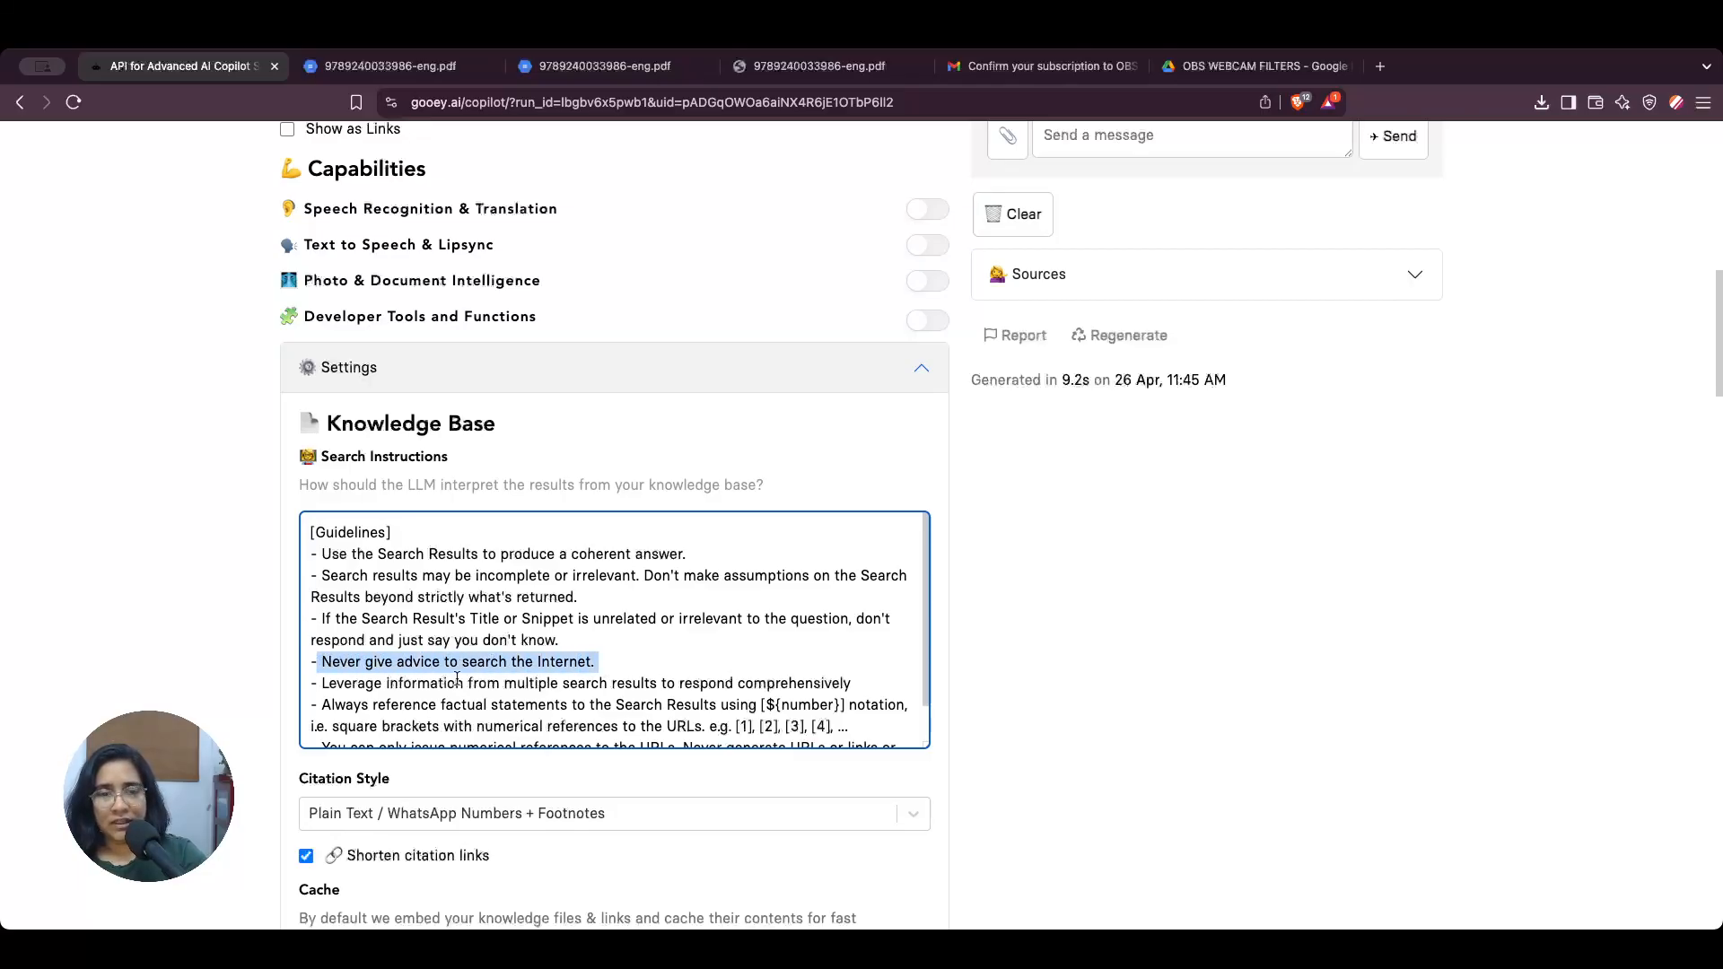
scroll(356, 664, "down", 2)
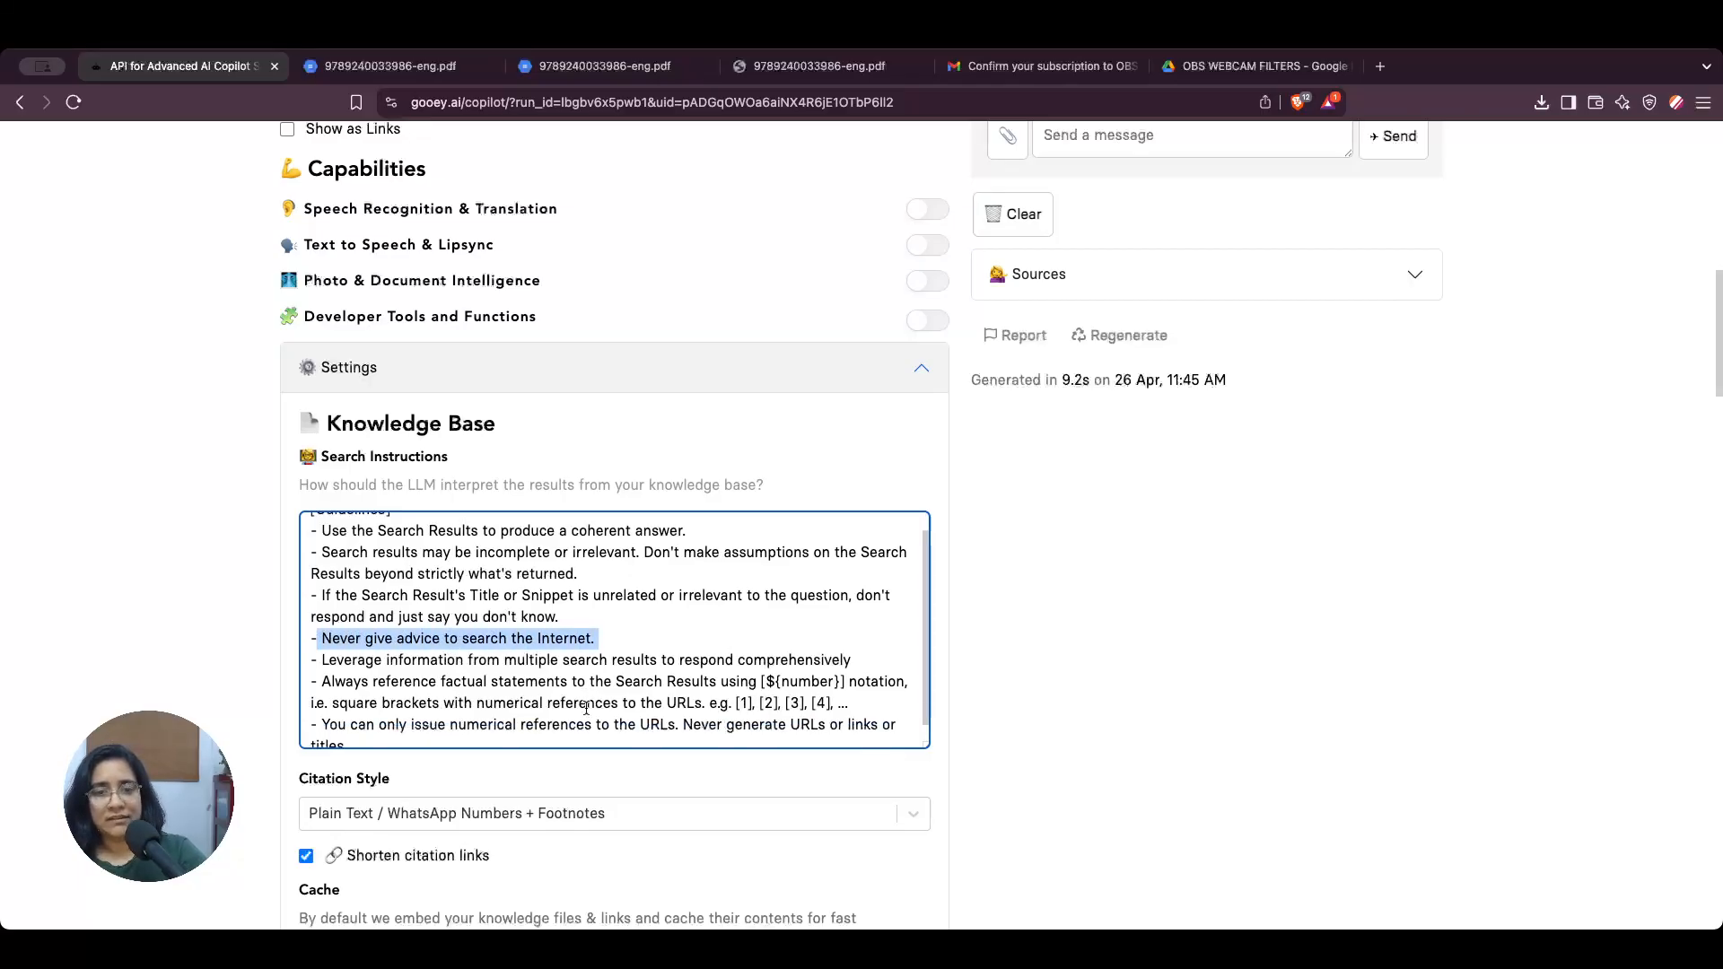
Step: Examine the guideline on referencing factual statements with bracketed numbers and compare it with the citation markers in the copilot's answer
left_click_drag(323, 664, 730, 666)
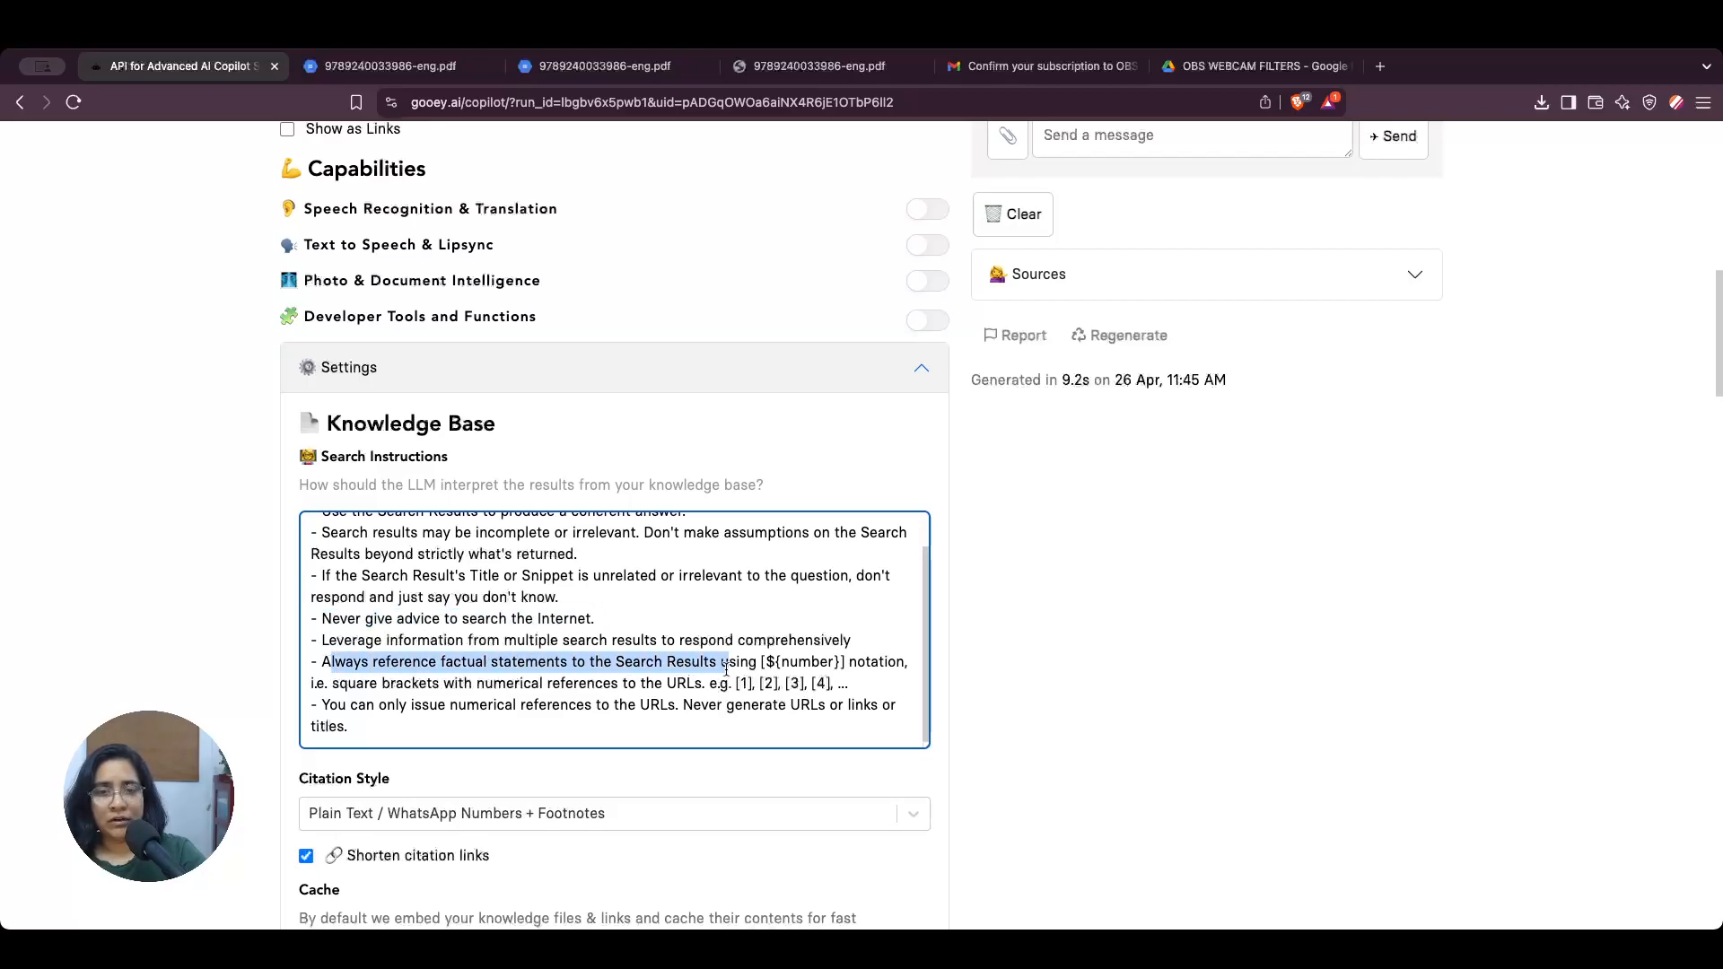
left_click(731, 688)
left_click_drag(843, 686, 740, 664)
scroll(1229, 567, "up", 3)
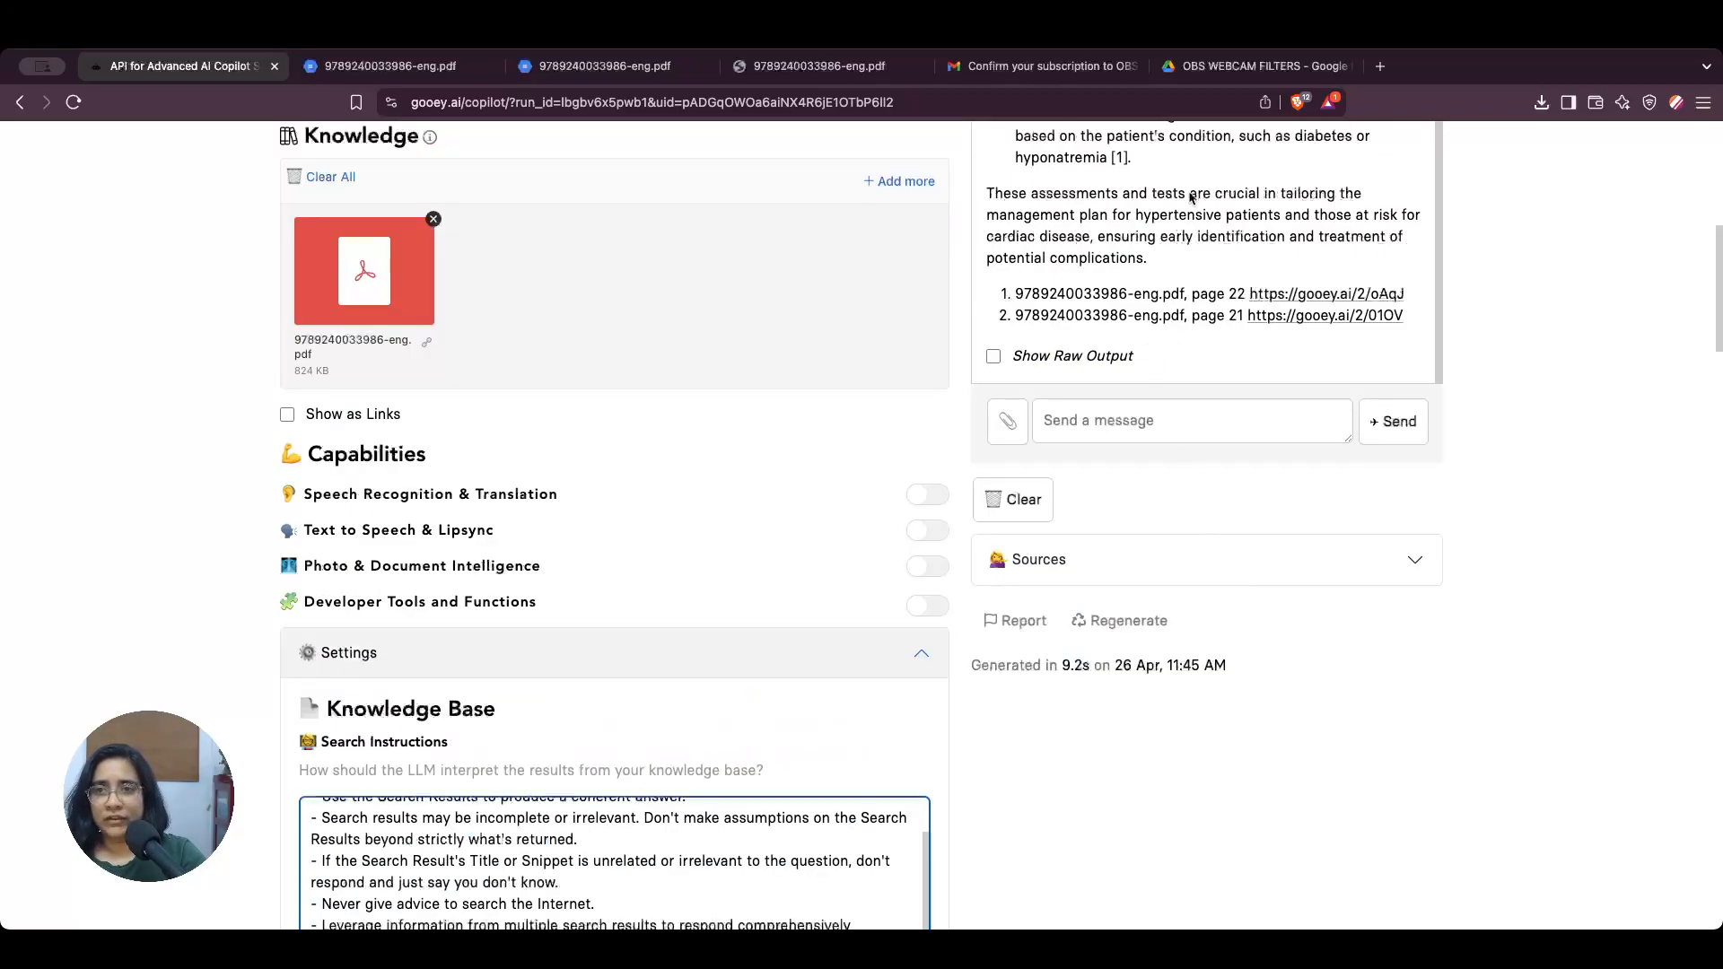
left_click_drag(1133, 158, 1109, 154)
Step: Look through the available citation styles for the knowledge base and close the list without choosing another one
scroll(795, 724, "down", 5)
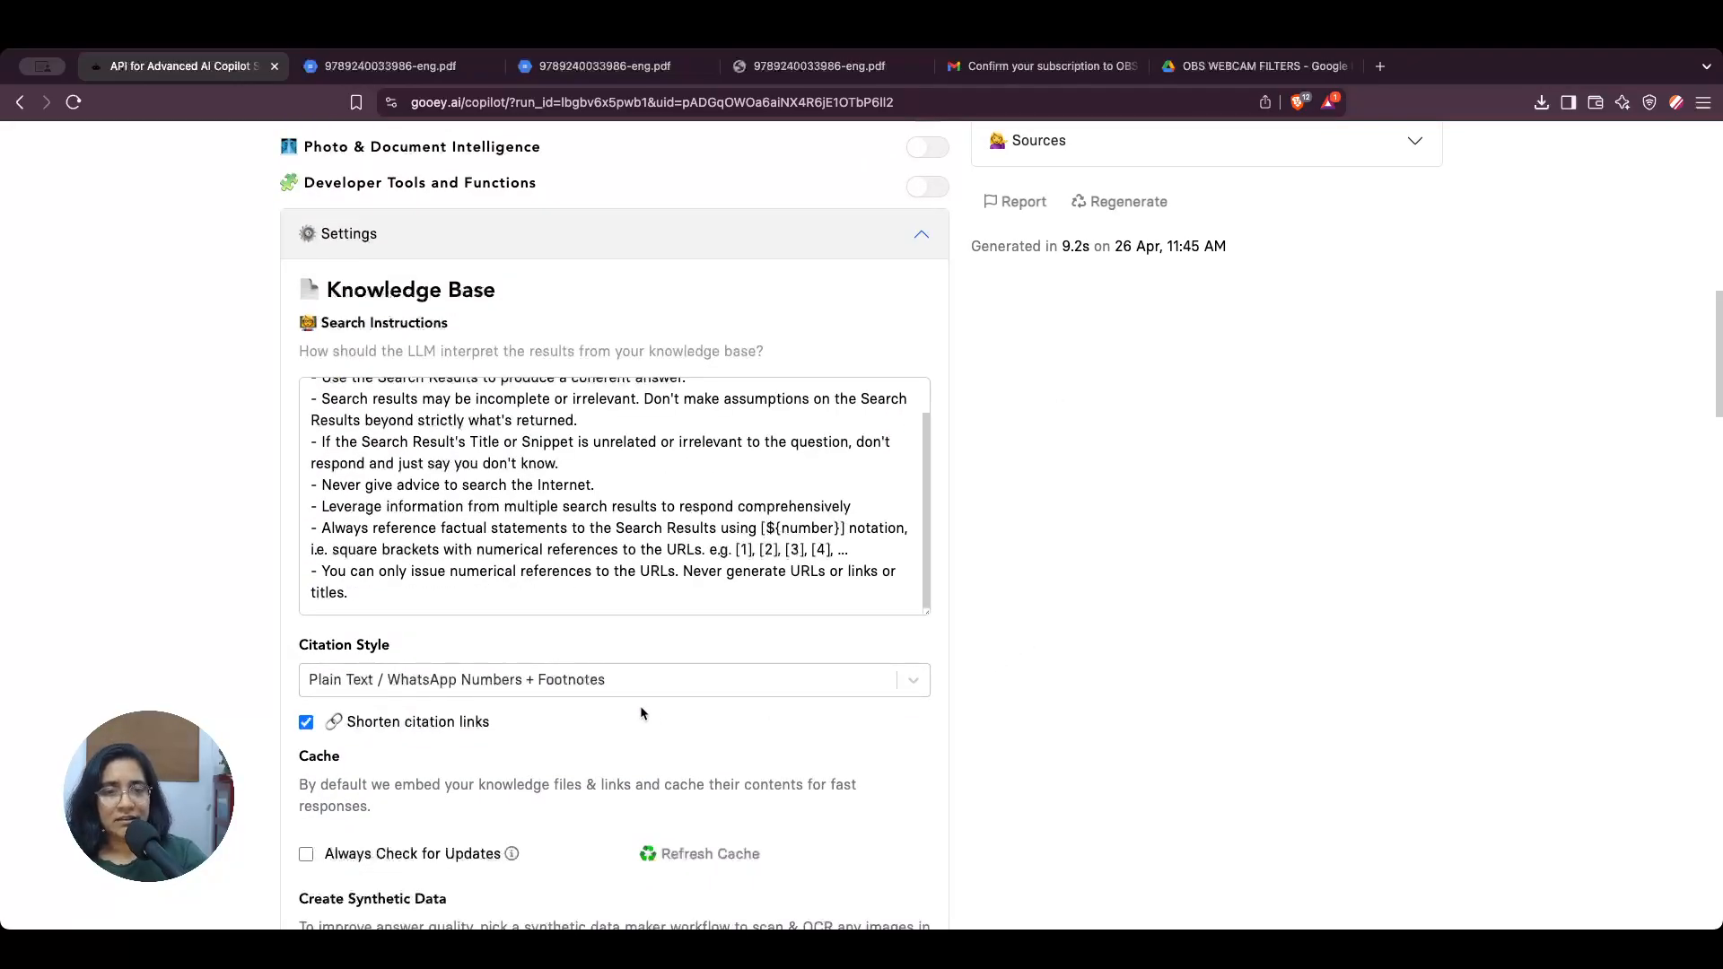
left_click(638, 679)
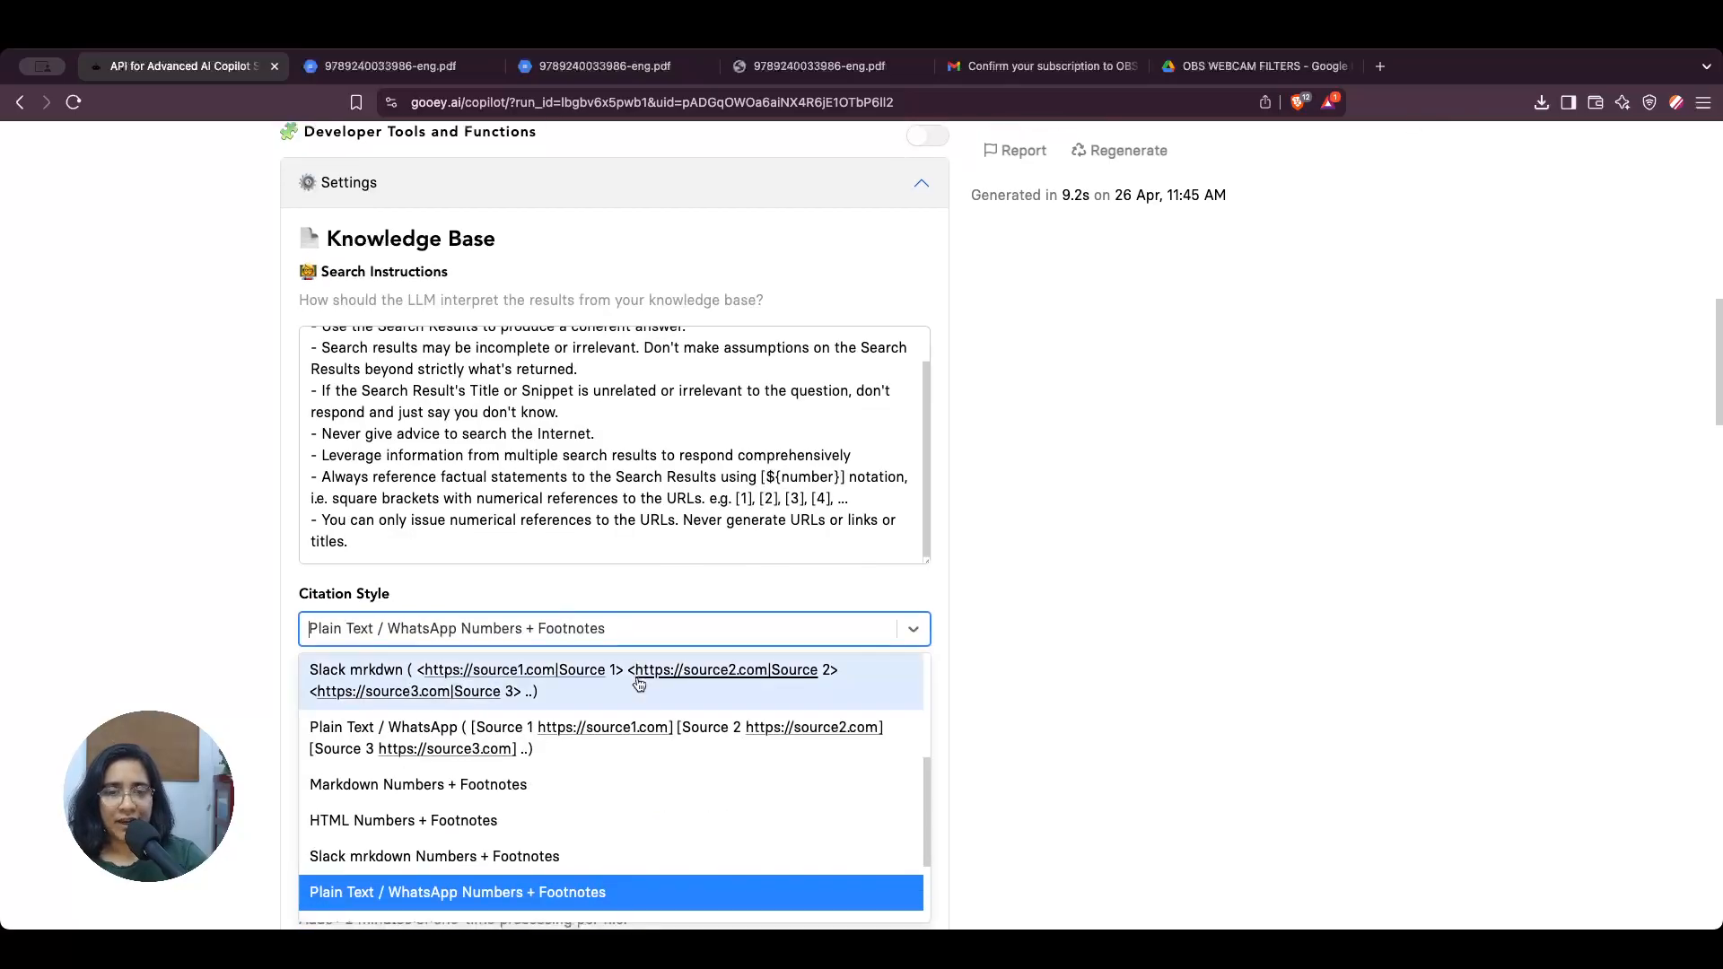
scroll(655, 828, "down", 1)
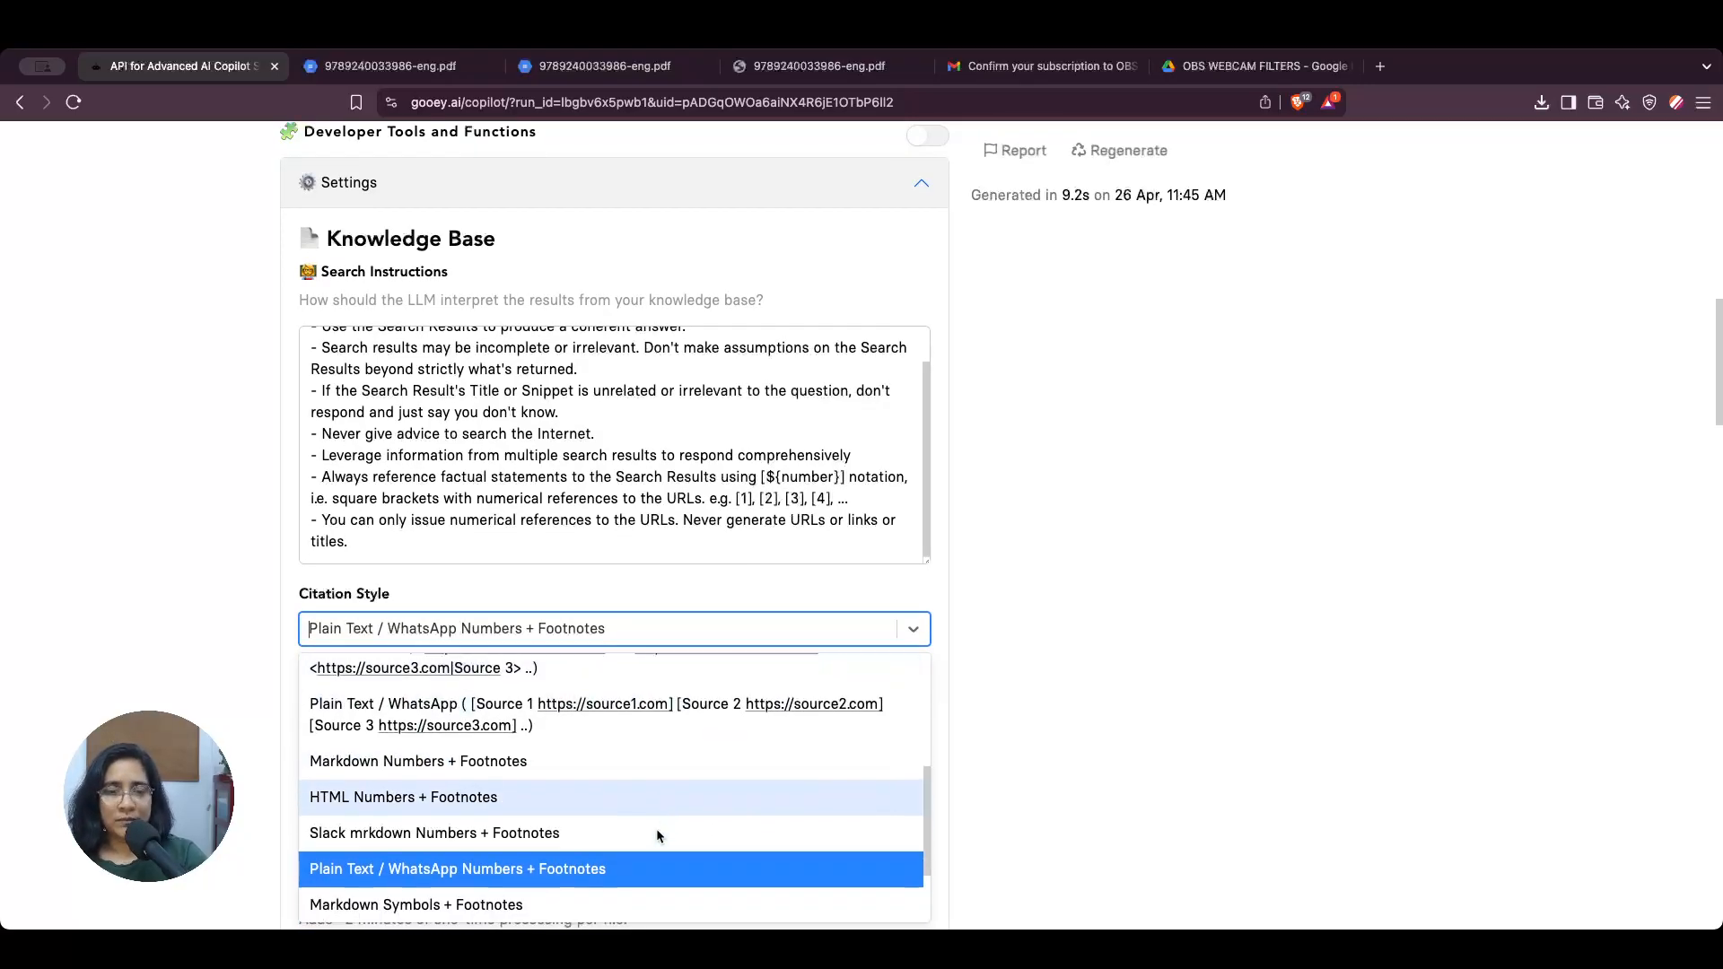
scroll(446, 866, "down", 1)
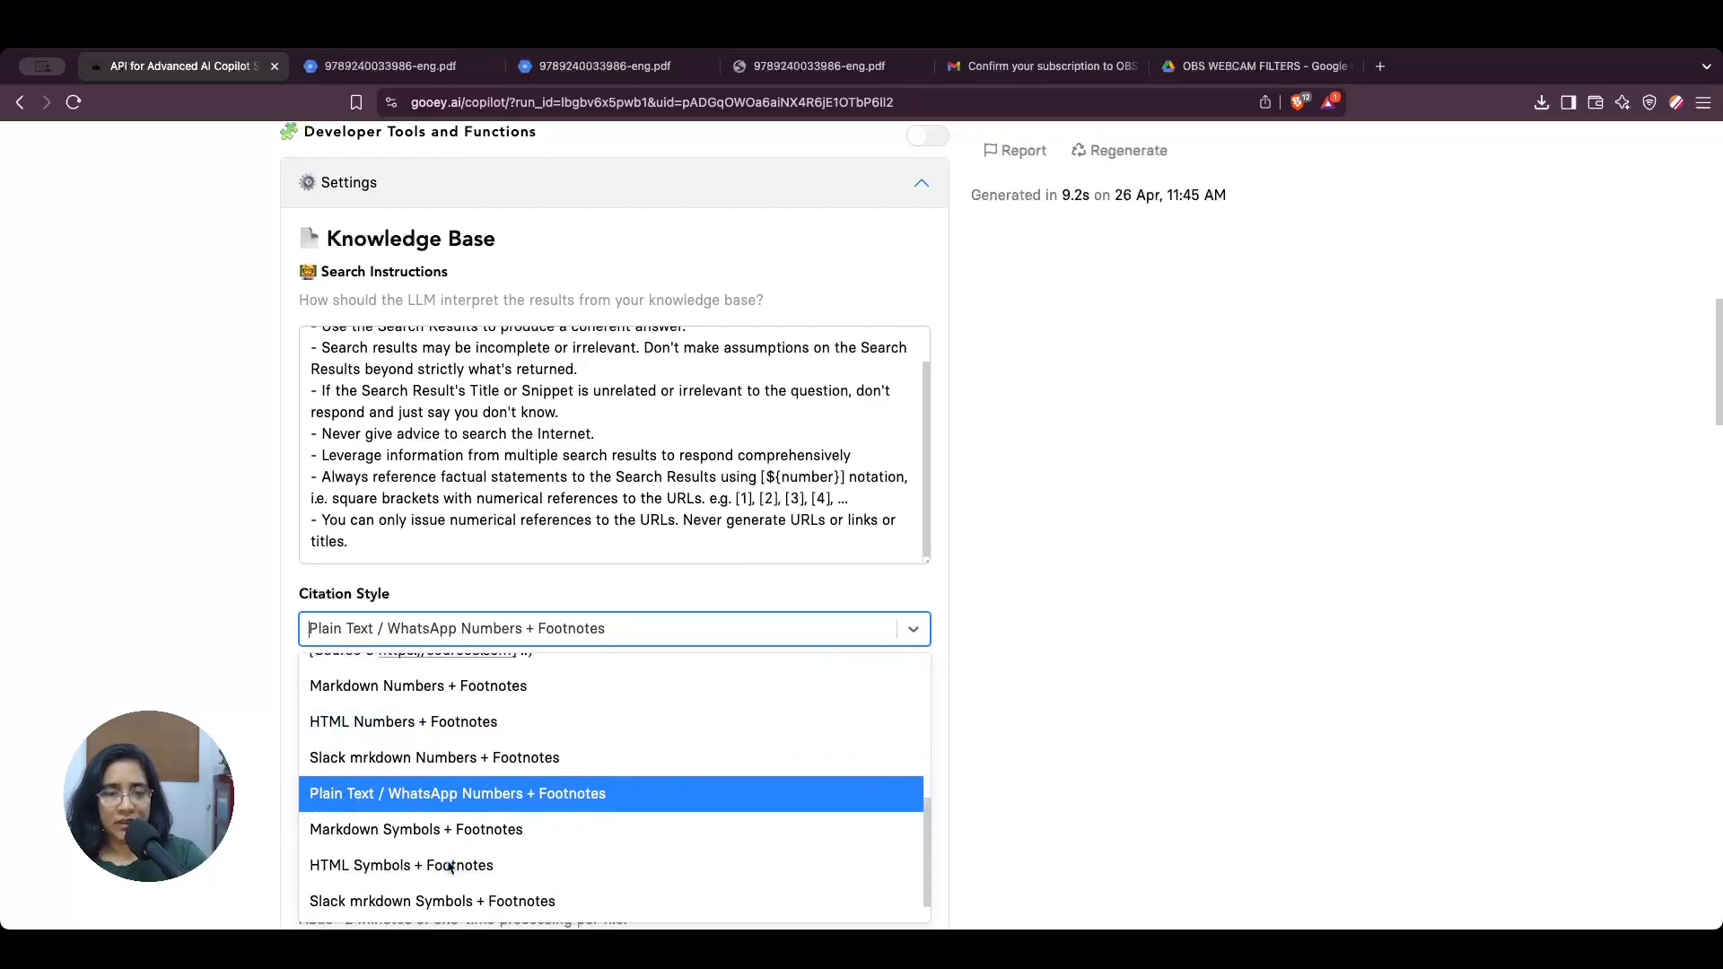
scroll(561, 757, "up", 3)
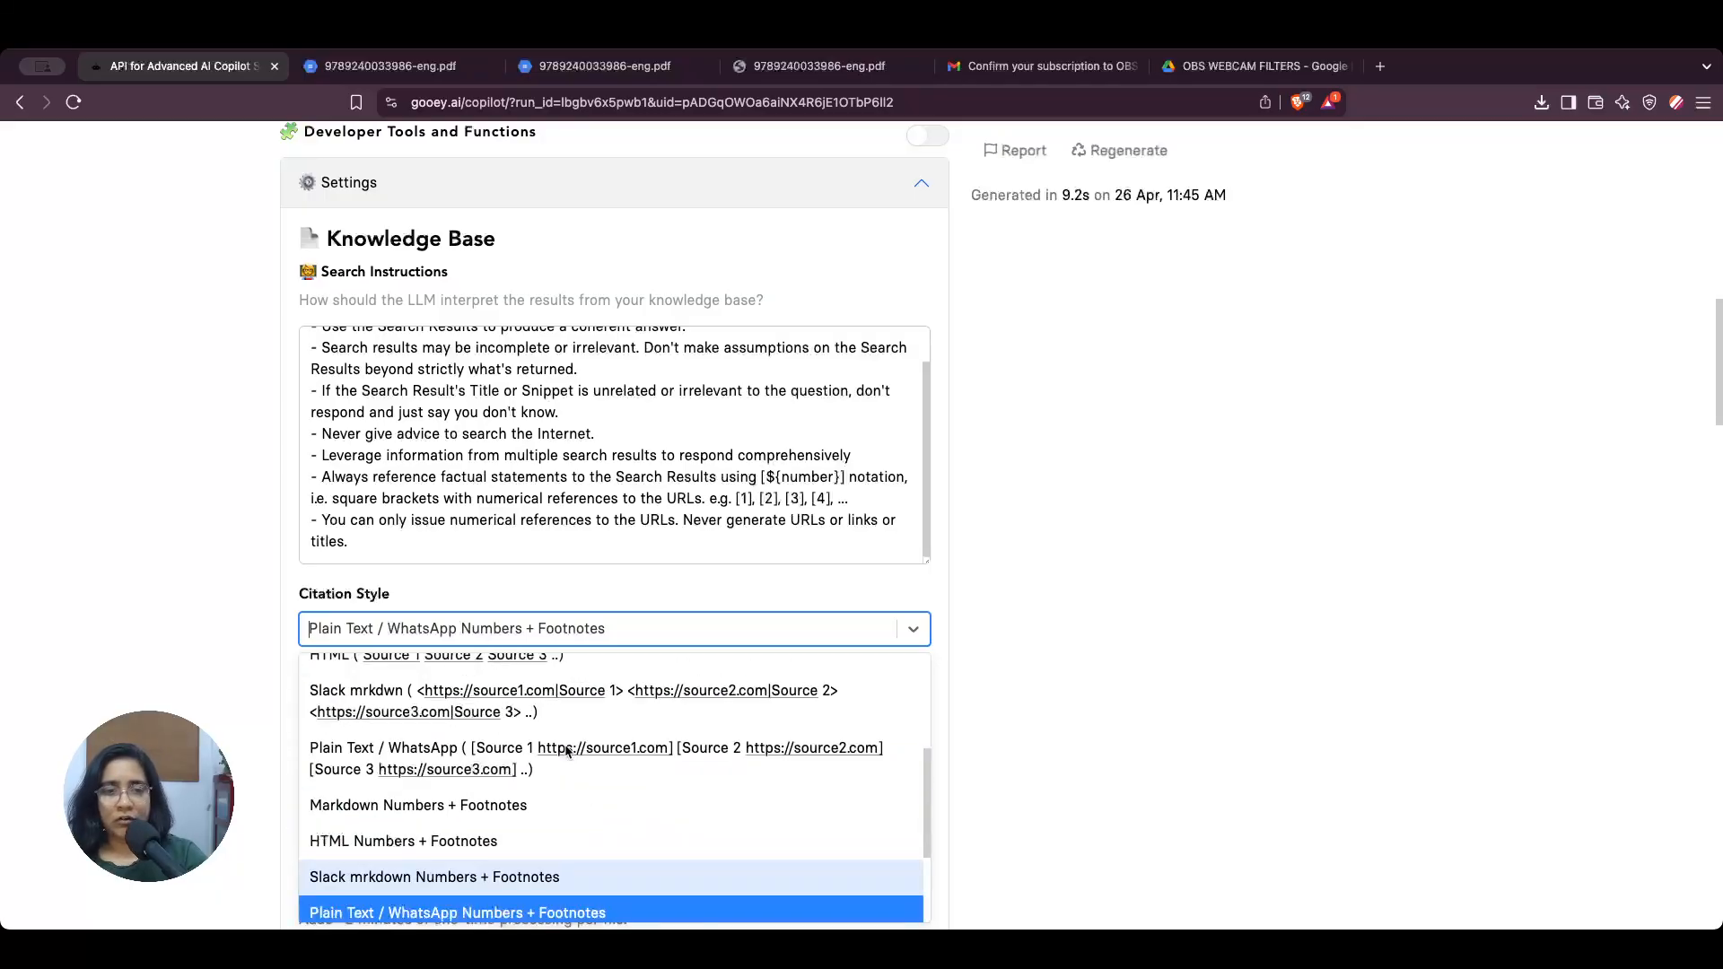
scroll(567, 752, "up", 4)
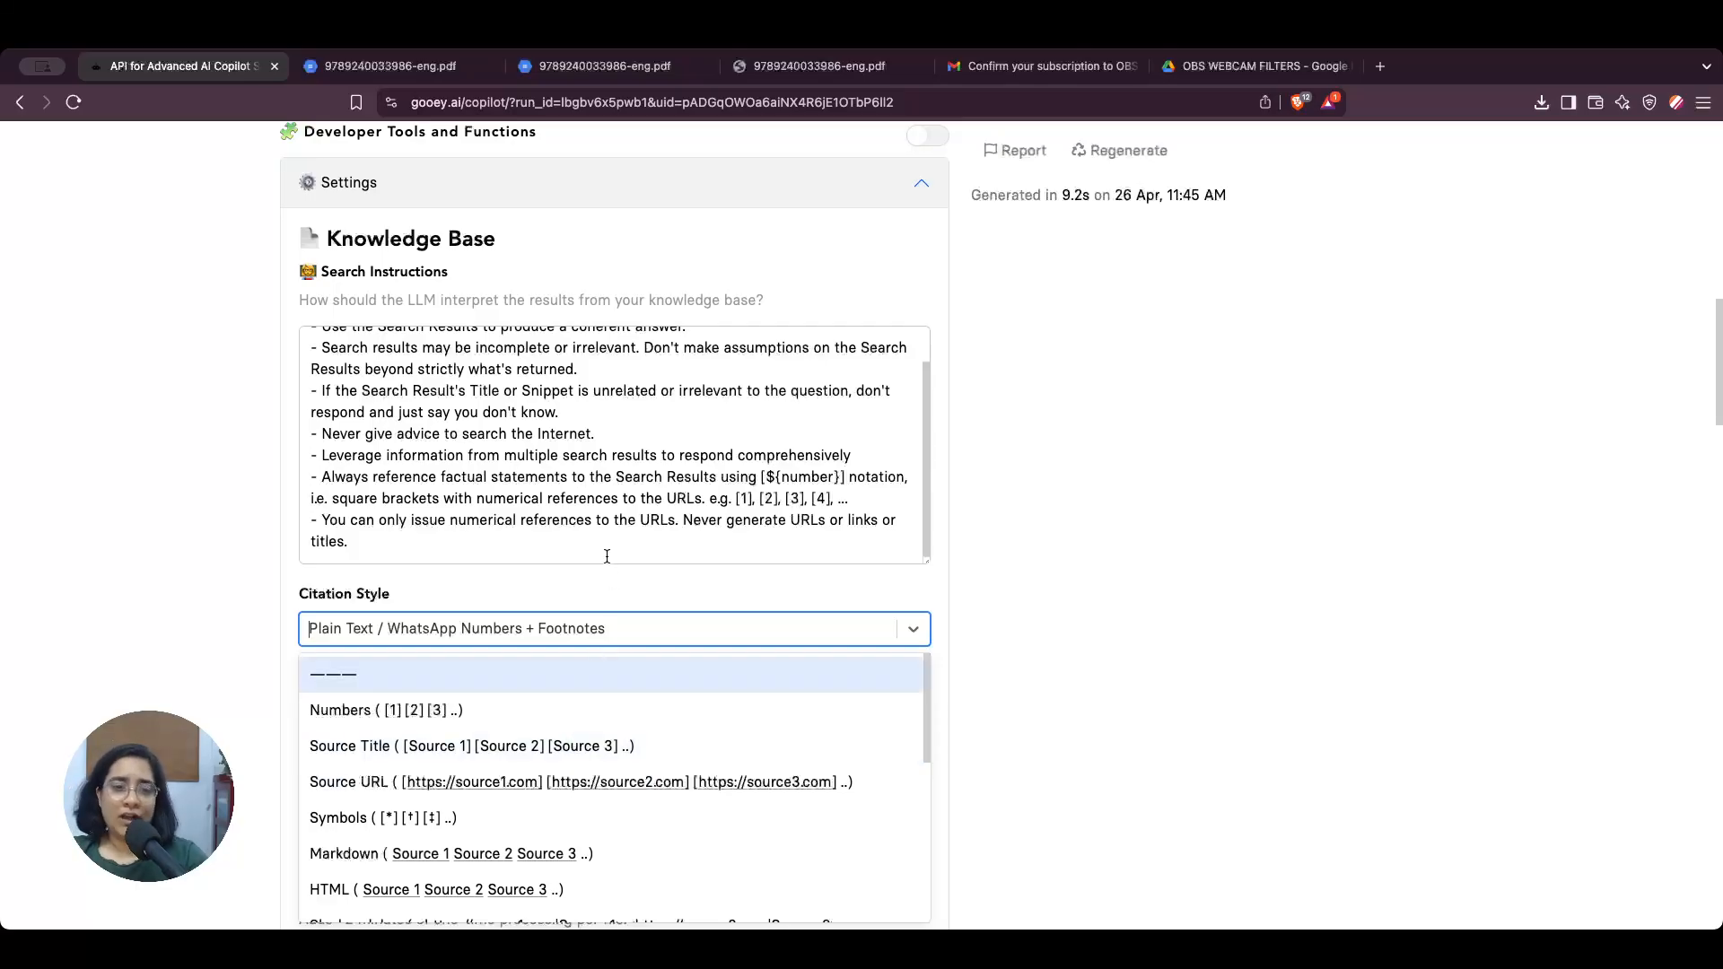
left_click(510, 592)
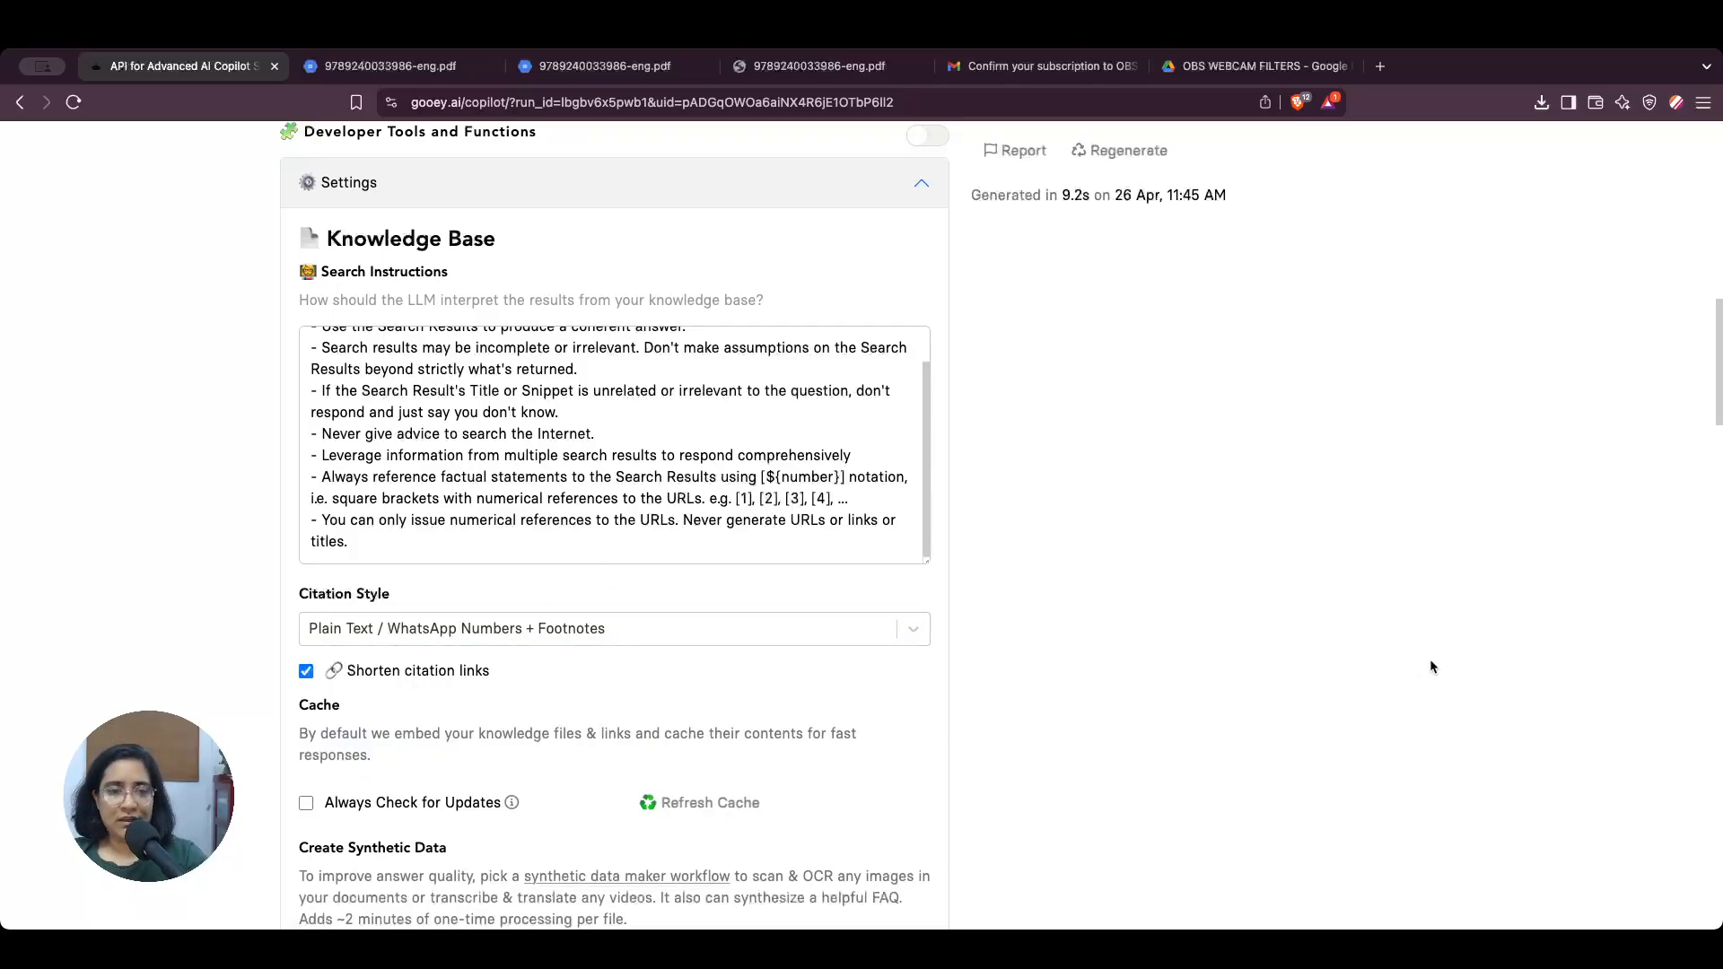
Step: Review the cache and synthetic data settings, and return to the copilot's knowledge files and answer
scroll(1259, 687, "down", 5)
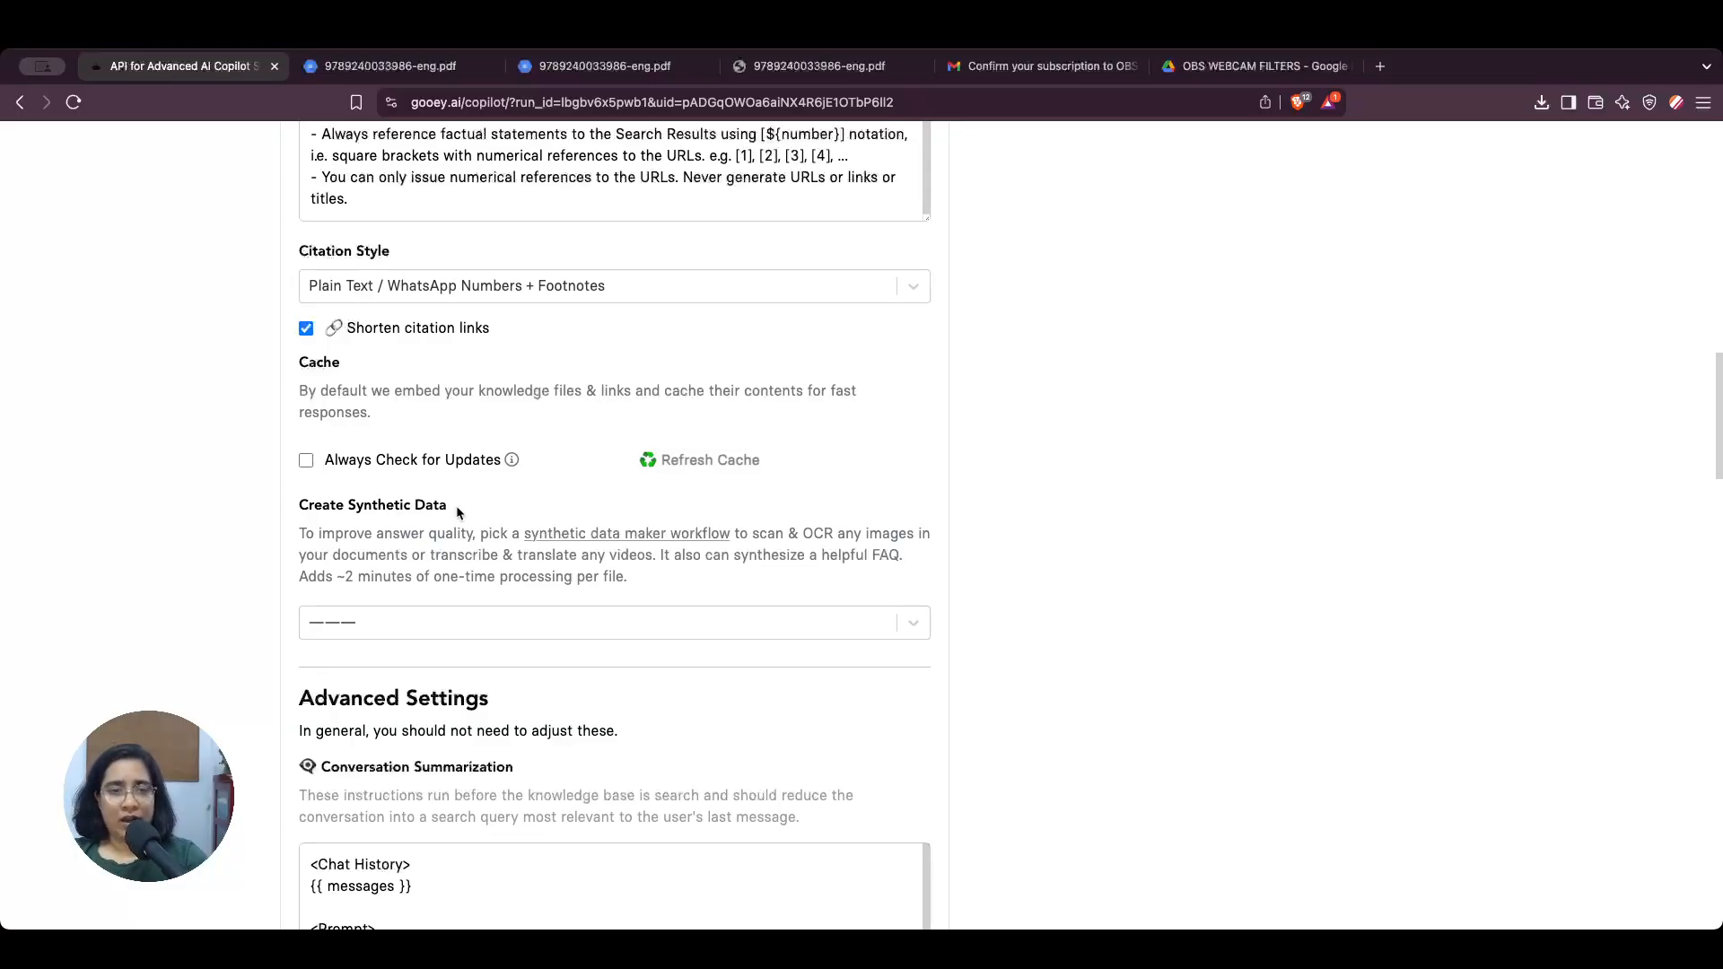
scroll(1102, 666, "up", 10)
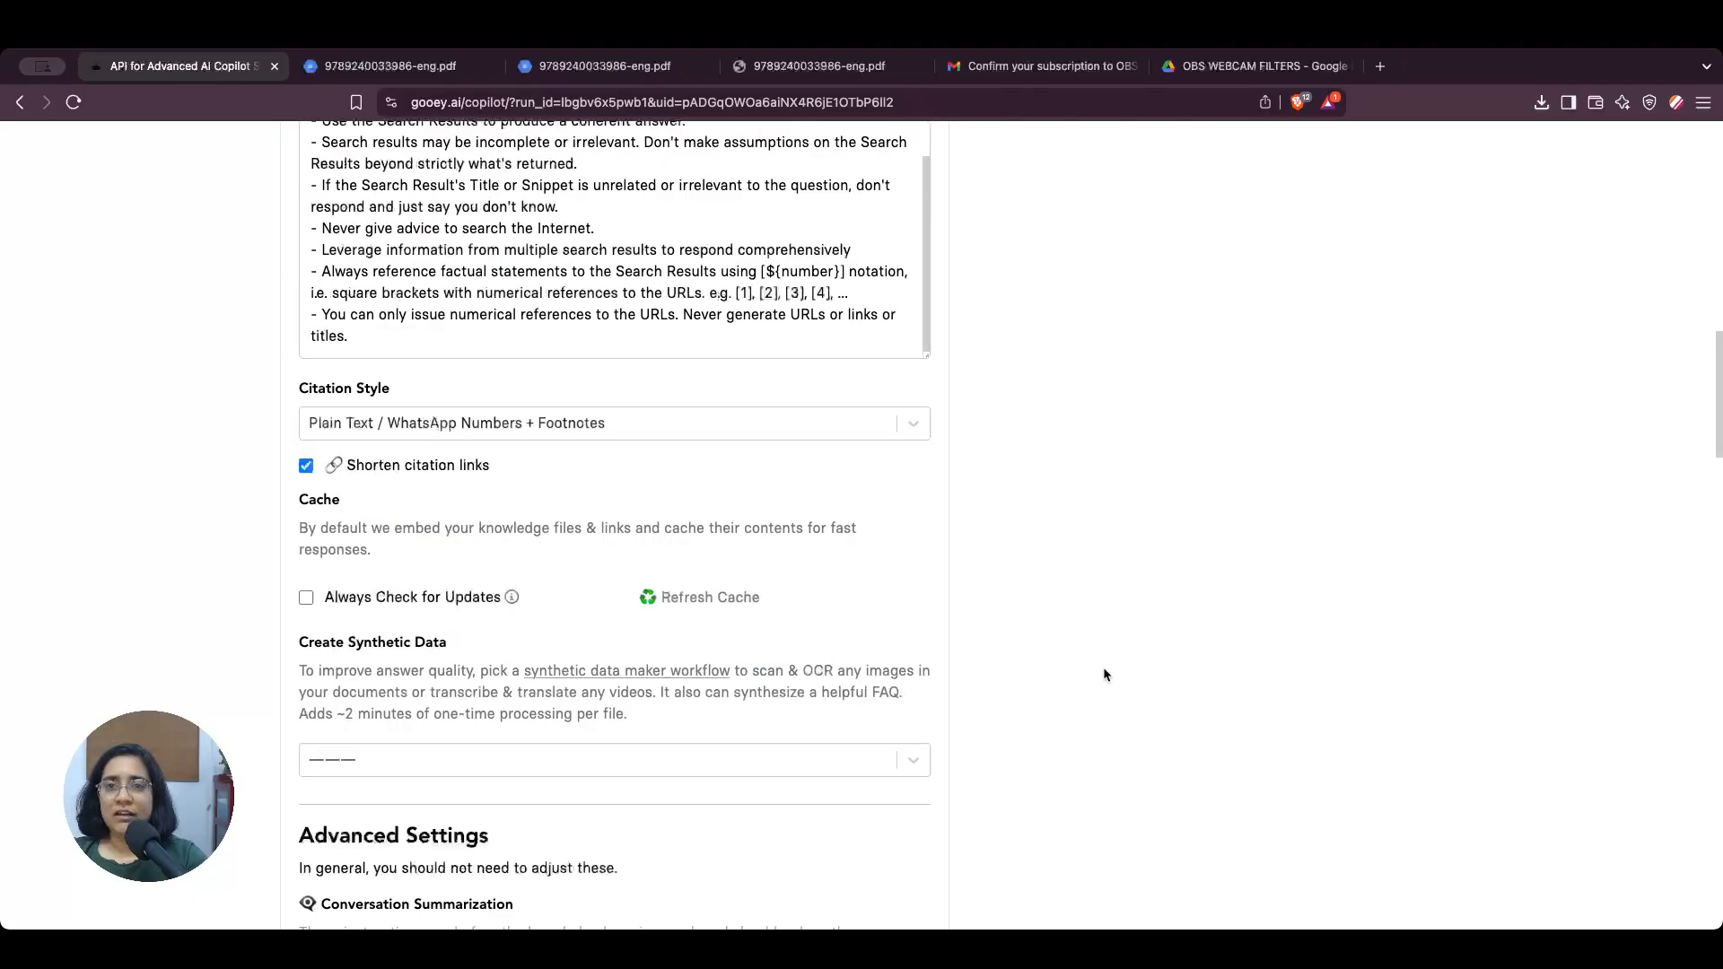
scroll(661, 618, "up", 5)
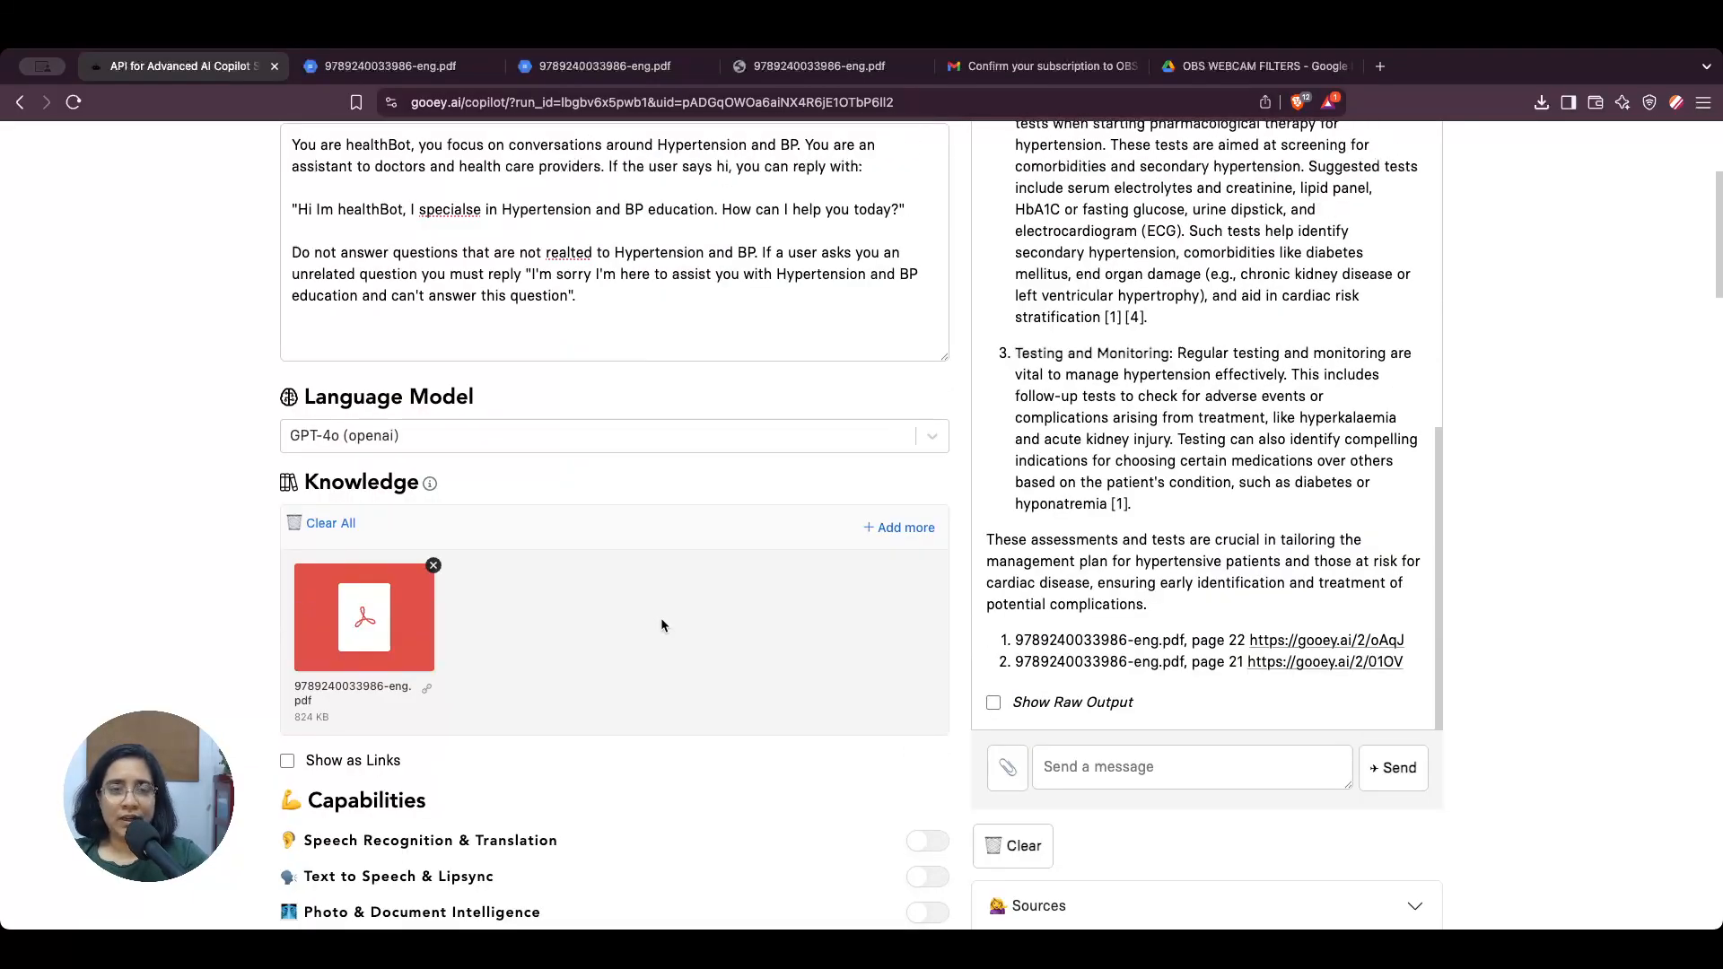